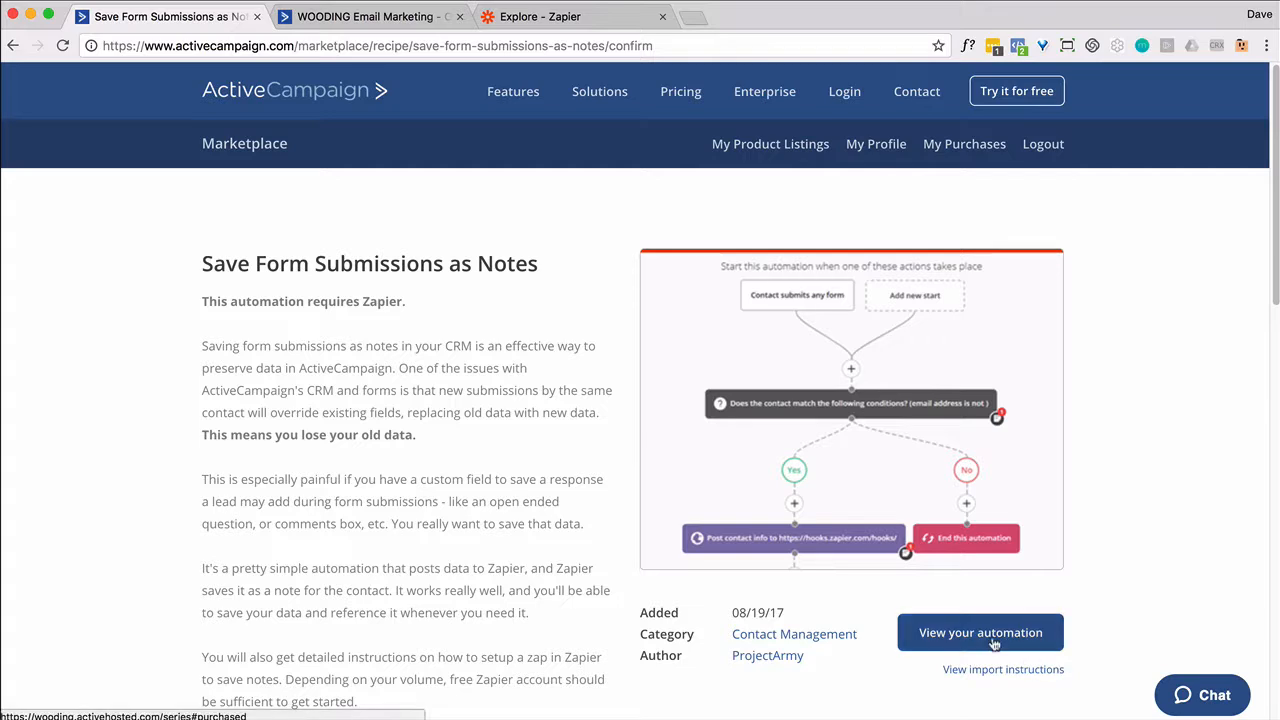
Open the purchased Save Form Submissions as Notes recipe in your own ActiveCampaign account
{"action": "left_click", "coordinate": [993, 640]}
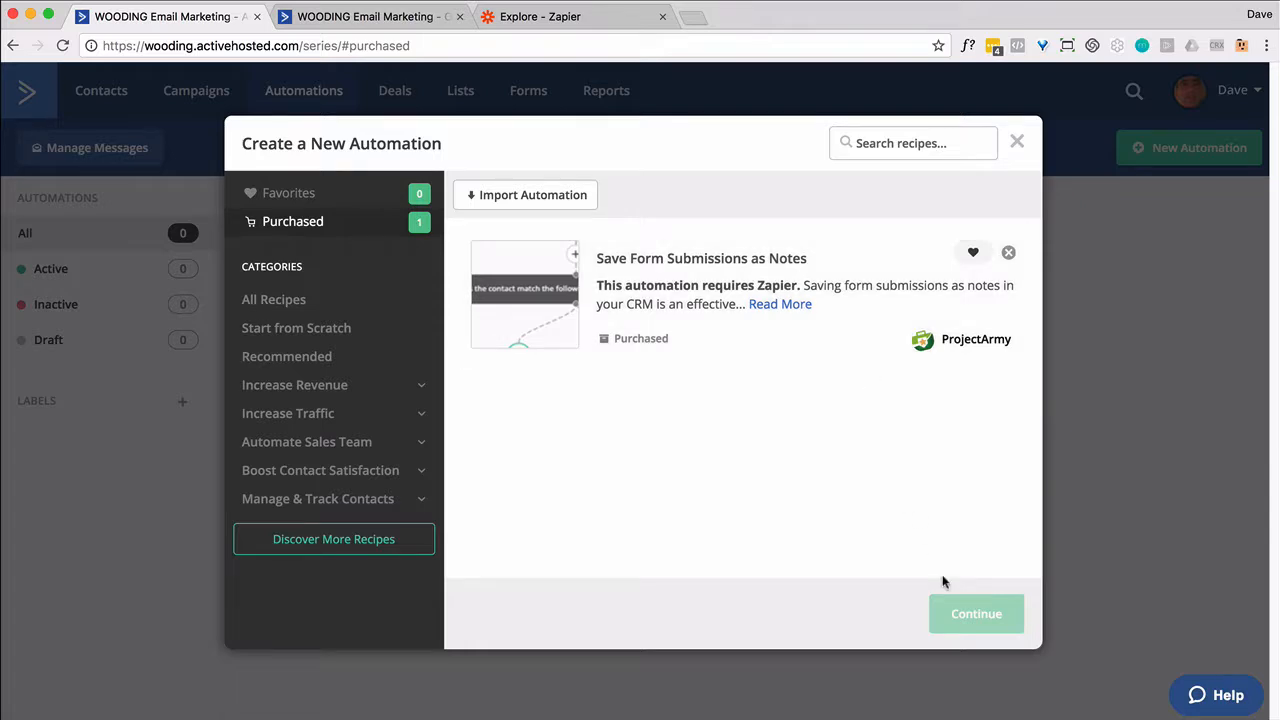
Create an automation from the Save Form Submissions as Notes recipe and set it Active
{"action": "left_click", "coordinate": [544, 273]}
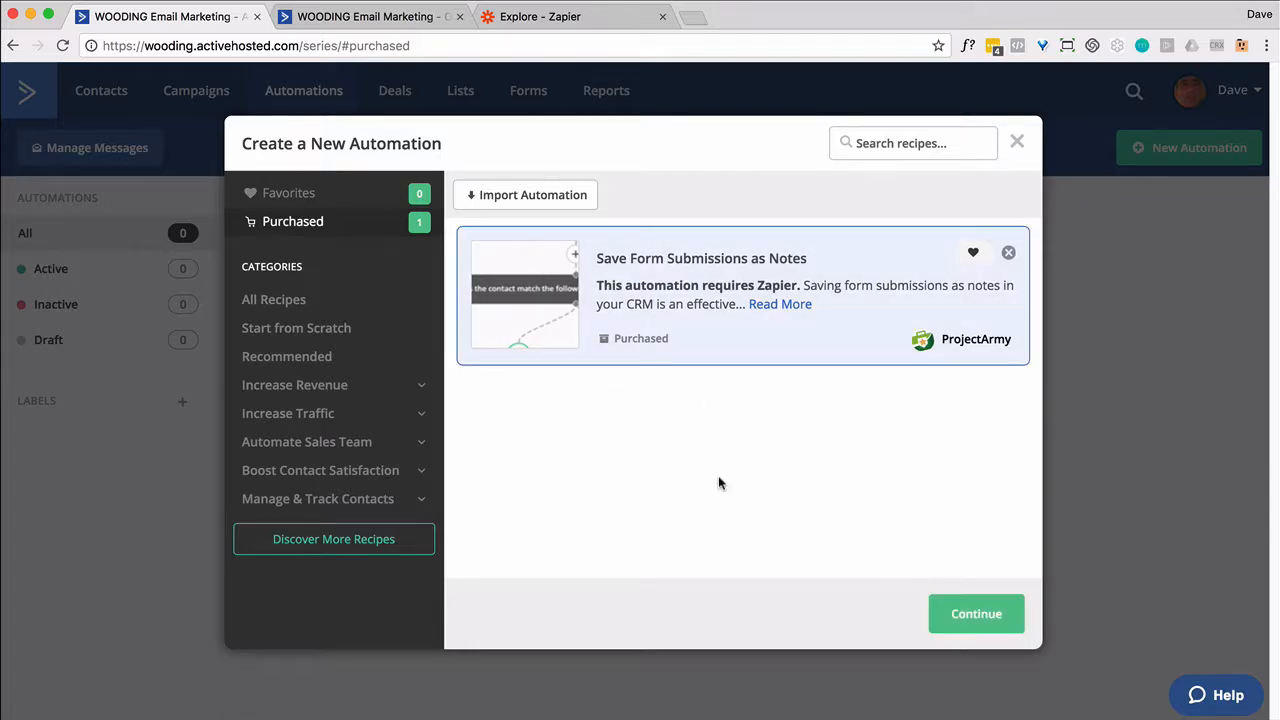
{"action": "left_click", "coordinate": [985, 621]}
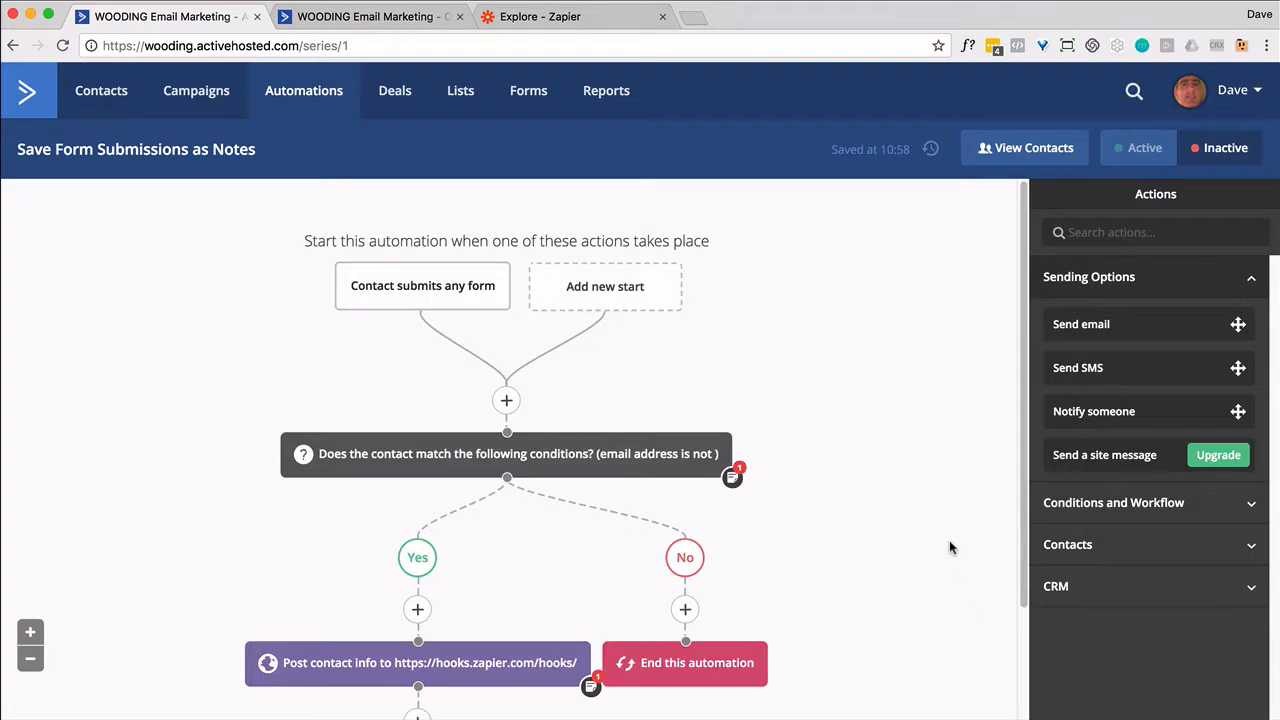
{"action": "left_click", "coordinate": [1136, 148]}
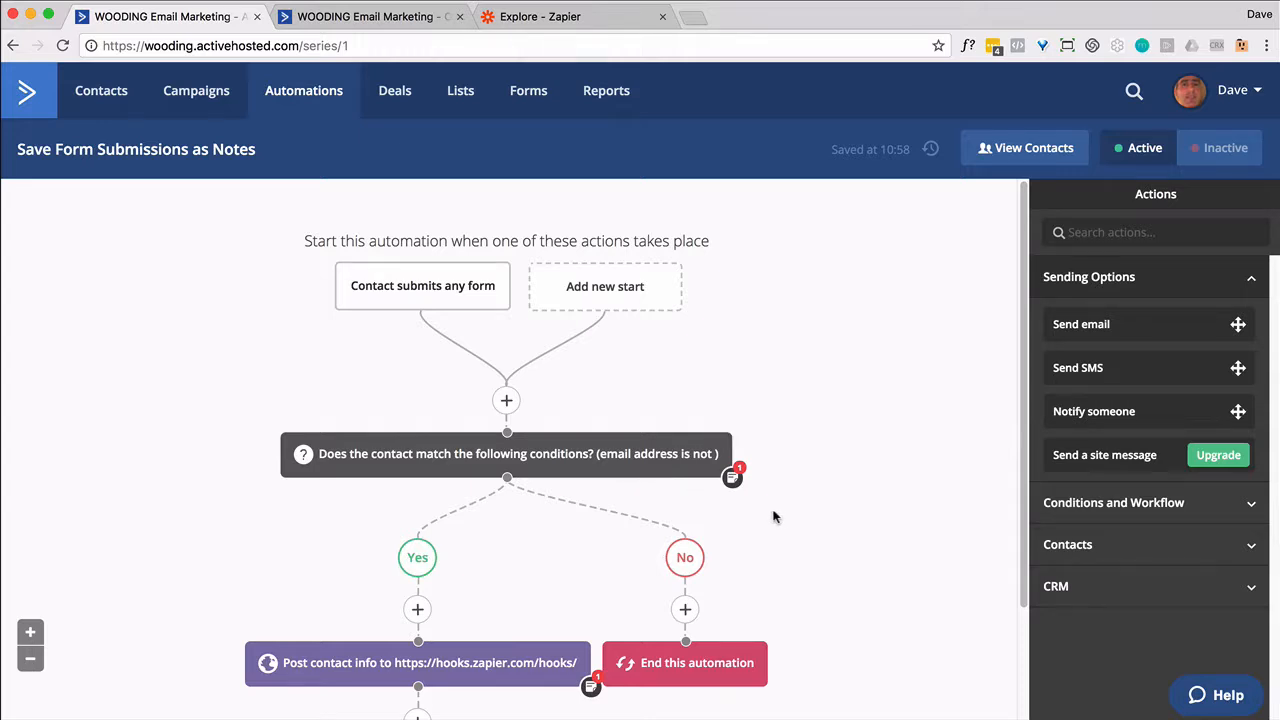
{"action": "scroll", "coordinate": [777, 513], "scroll_direction": "down", "scroll_amount": 3}
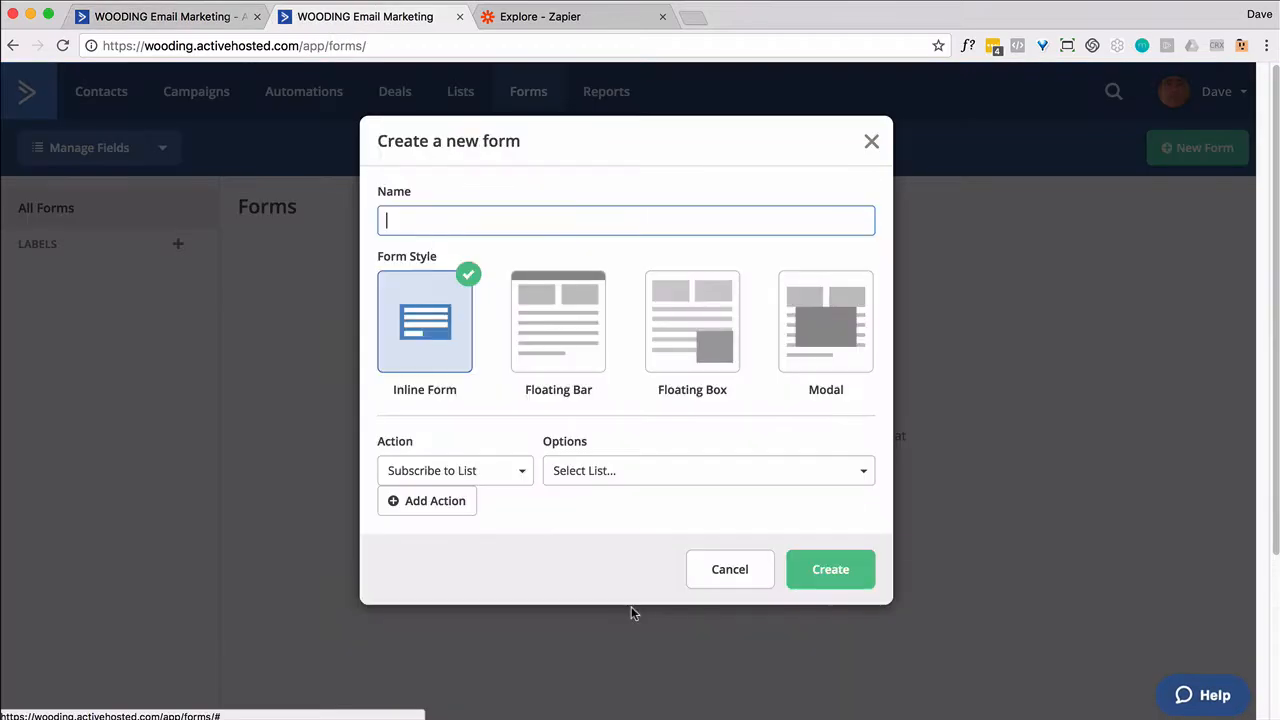
Create a new form named Notes that subscribes submitters to the Family list
{"action": "type", "text": "Notes"}
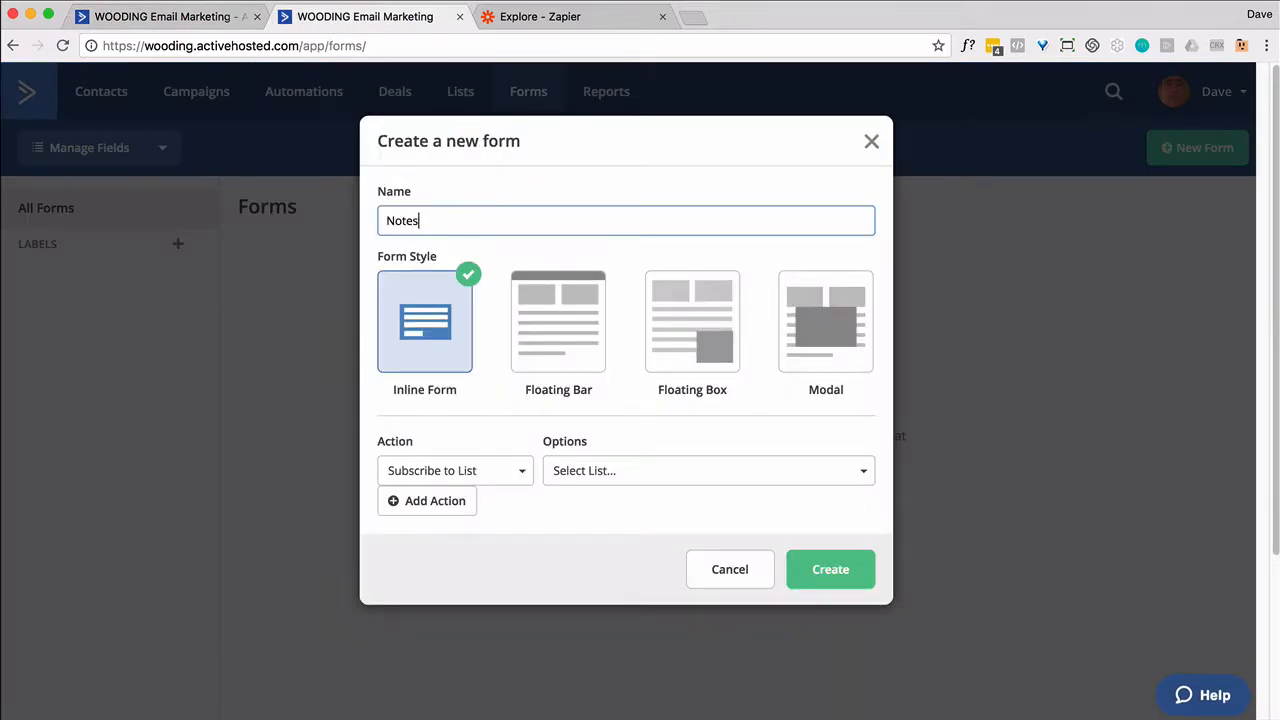
{"action": "left_click", "coordinate": [634, 476]}
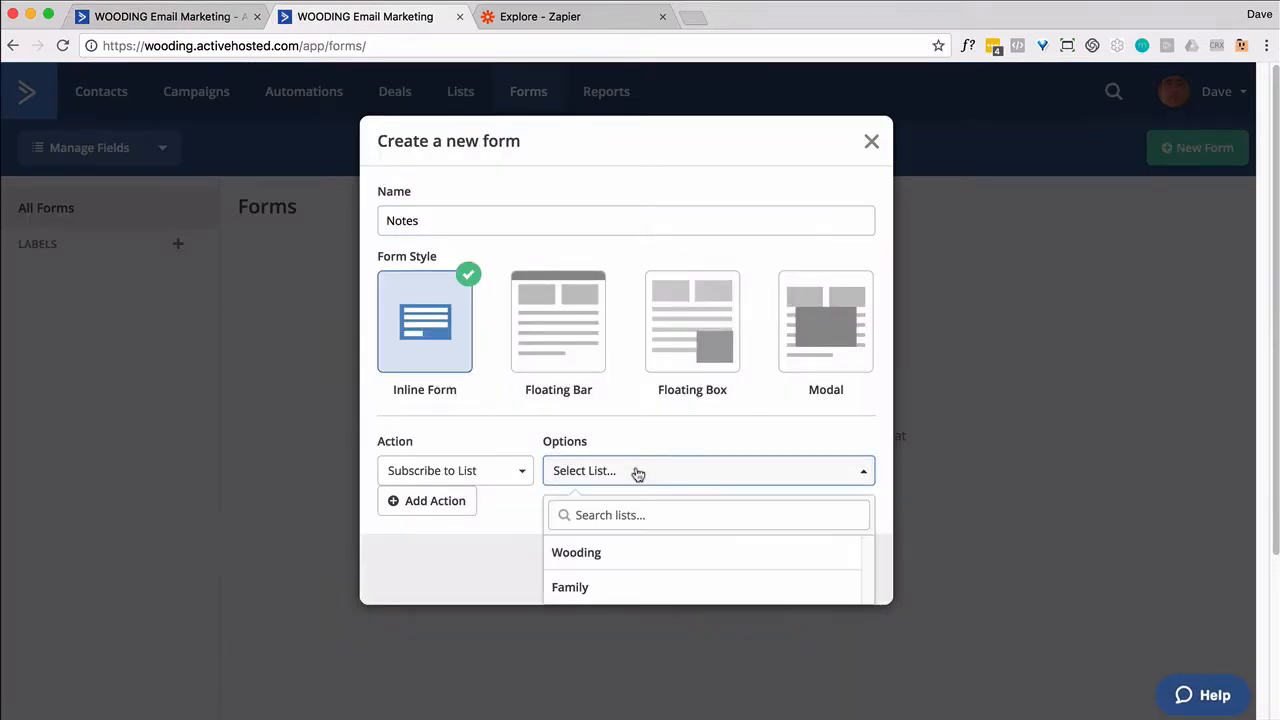
{"action": "left_click", "coordinate": [583, 587]}
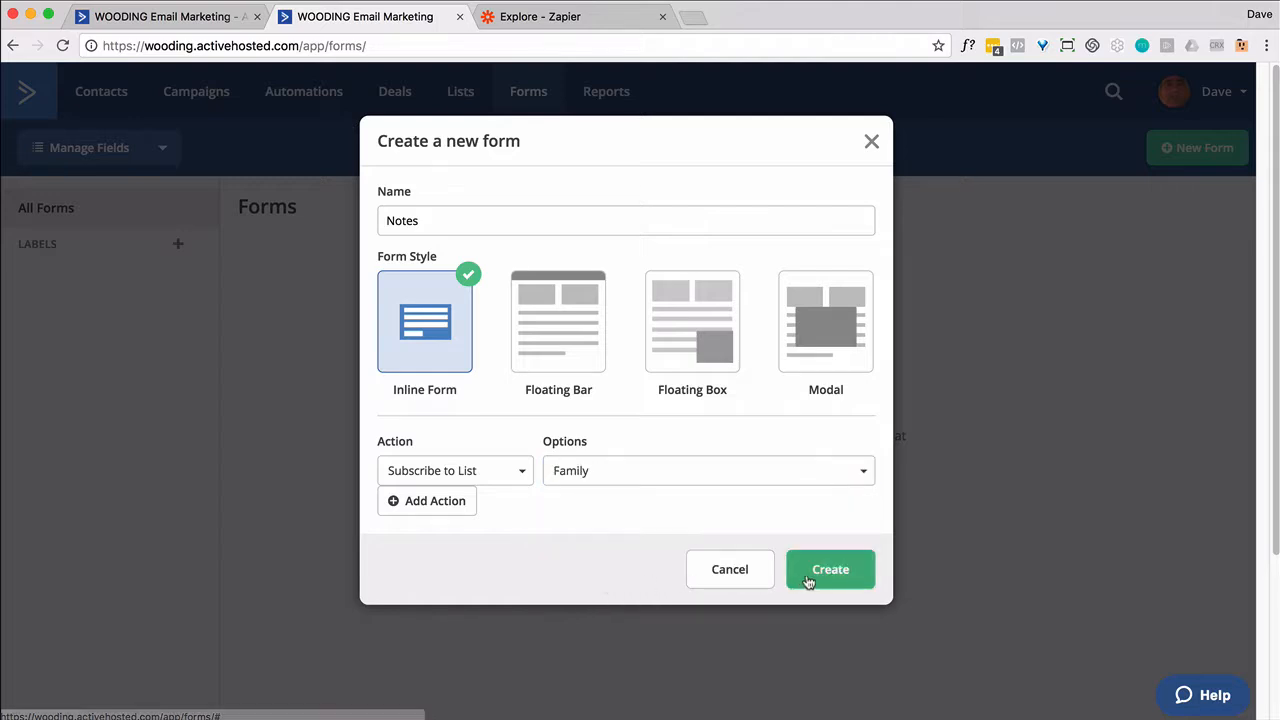
{"action": "left_click", "coordinate": [806, 573]}
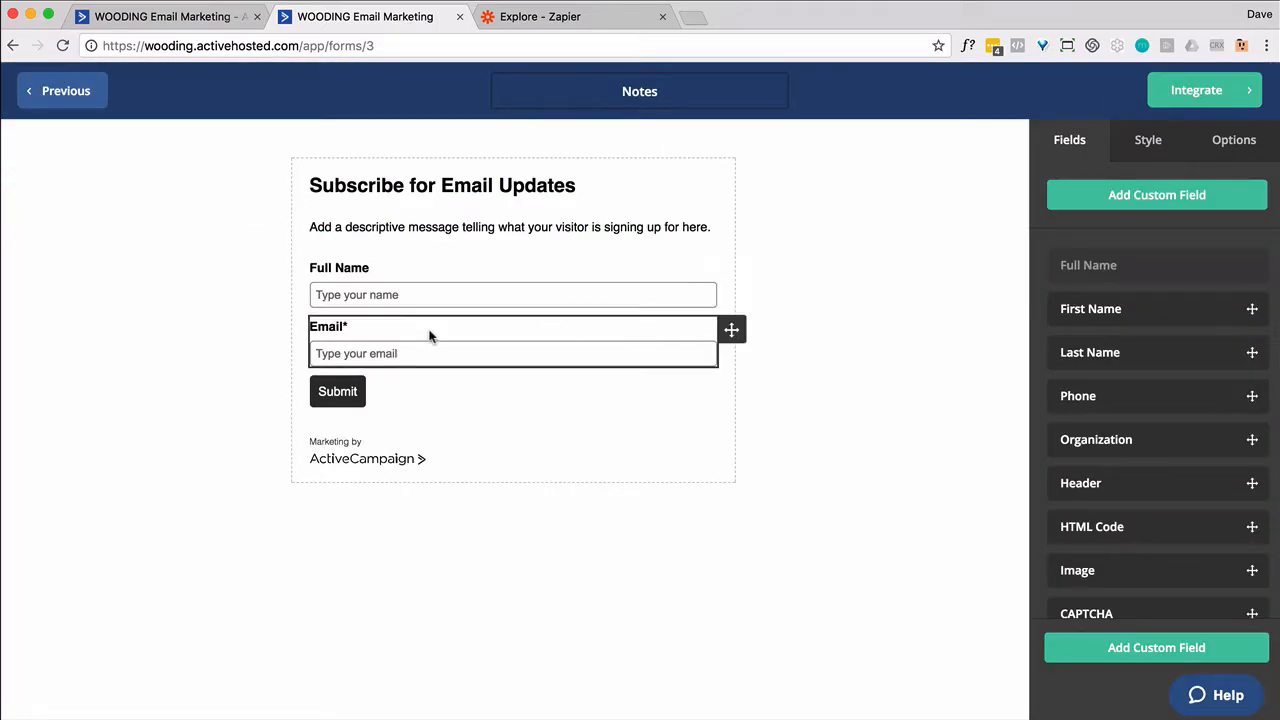
Add a Notes text-area custom field, place it below Email, and make it taller
{"action": "left_click", "coordinate": [1168, 203]}
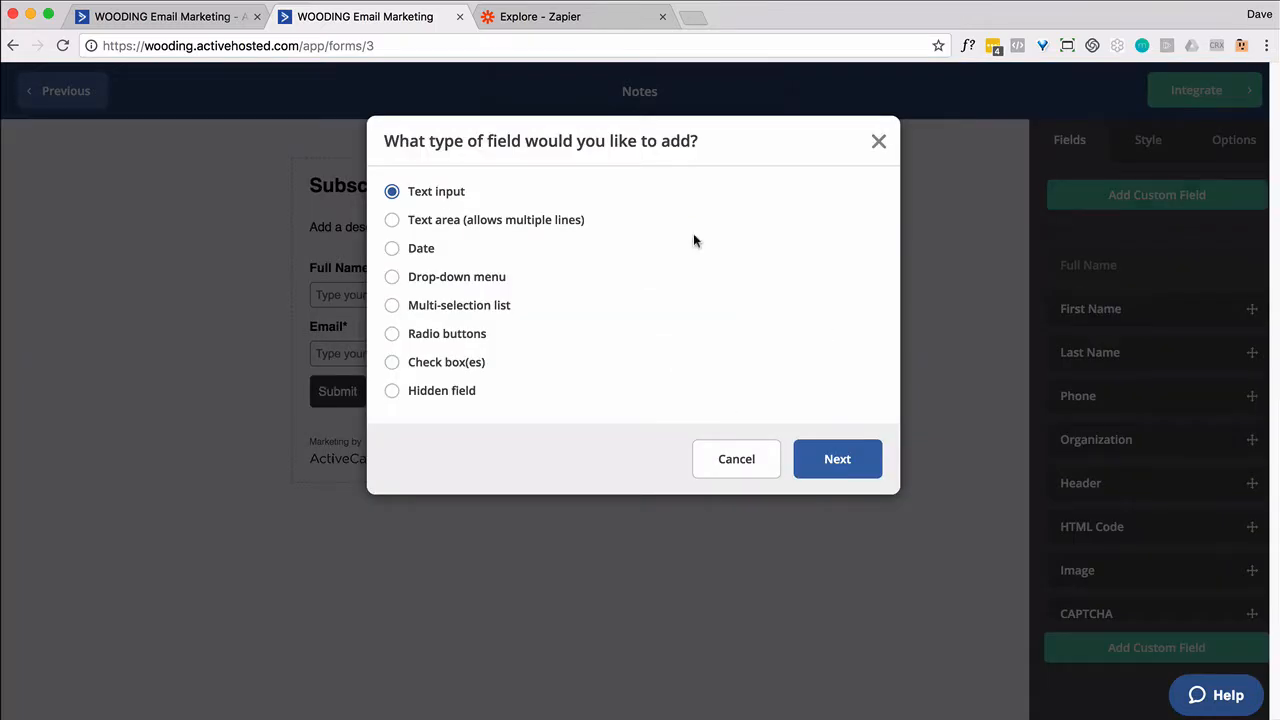
{"action": "left_click", "coordinate": [392, 220]}
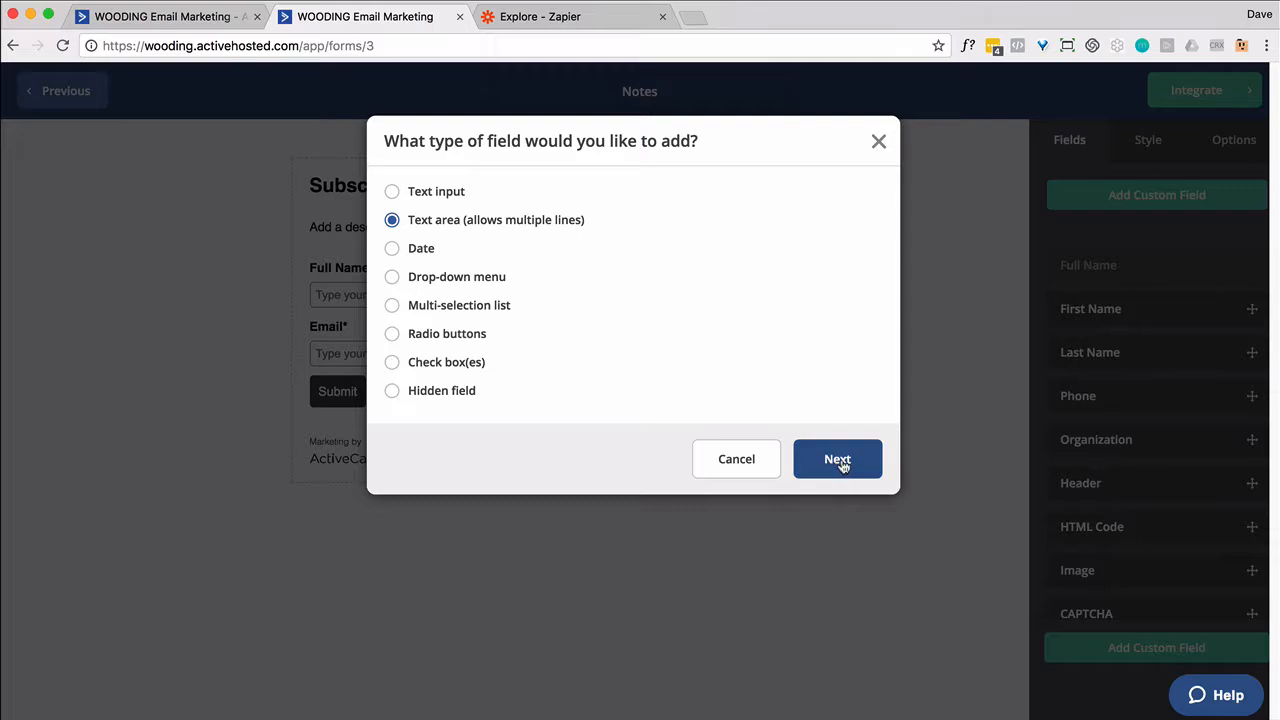
{"action": "left_click", "coordinate": [838, 461]}
{"action": "left_click", "coordinate": [459, 230]}
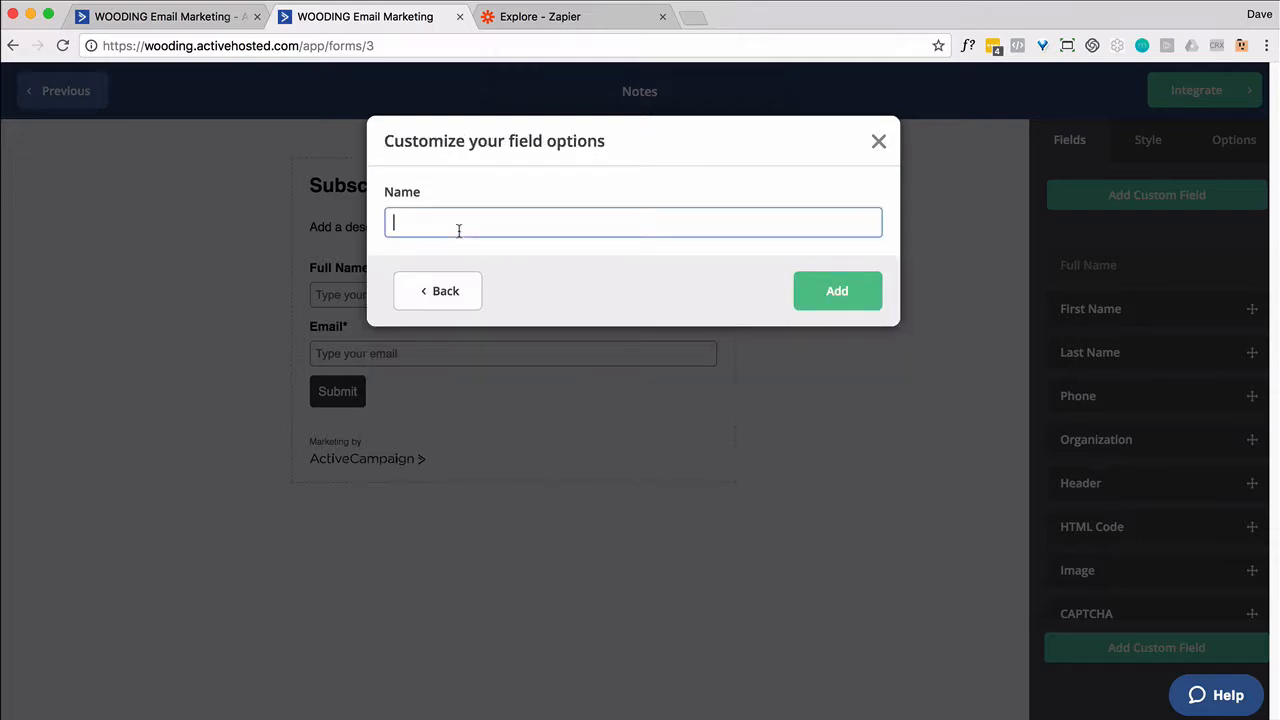
{"action": "type", "text": "Notes"}
{"action": "left_click", "coordinate": [843, 290]}
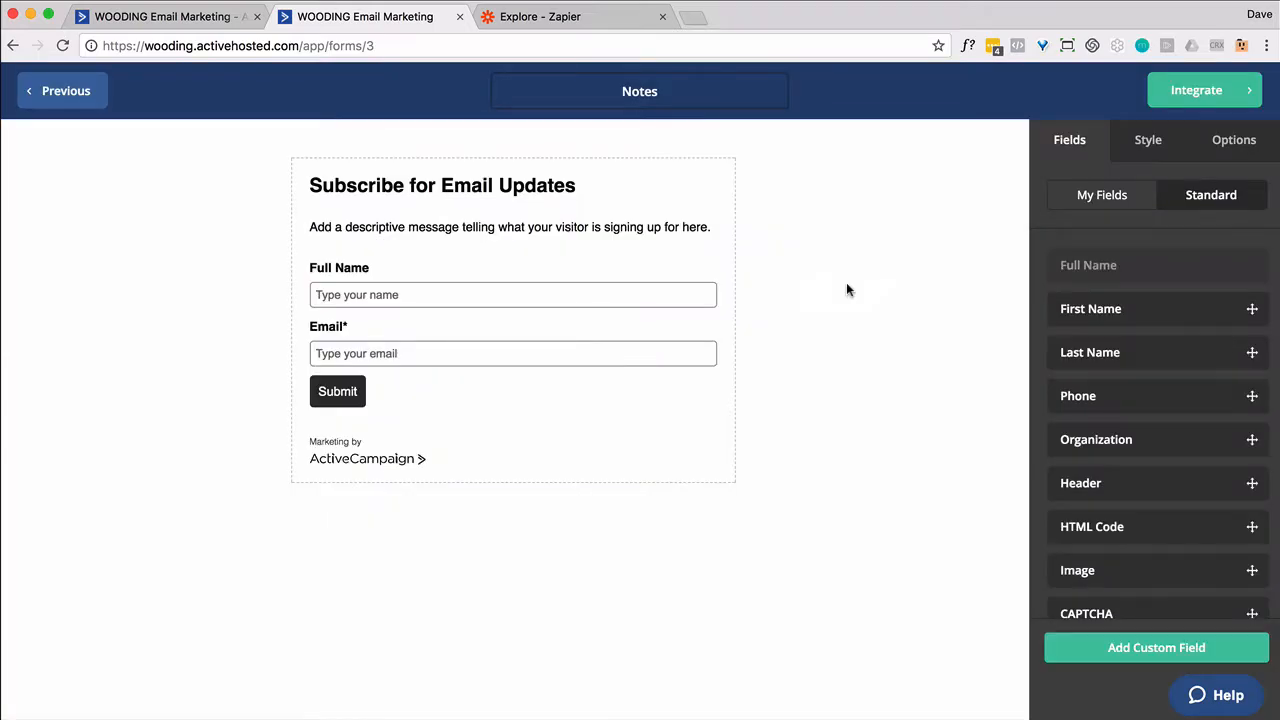
{"action": "left_click", "coordinate": [1088, 208]}
{"action": "left_click_drag", "start_coordinate": [1105, 300], "coordinate": [471, 389]}
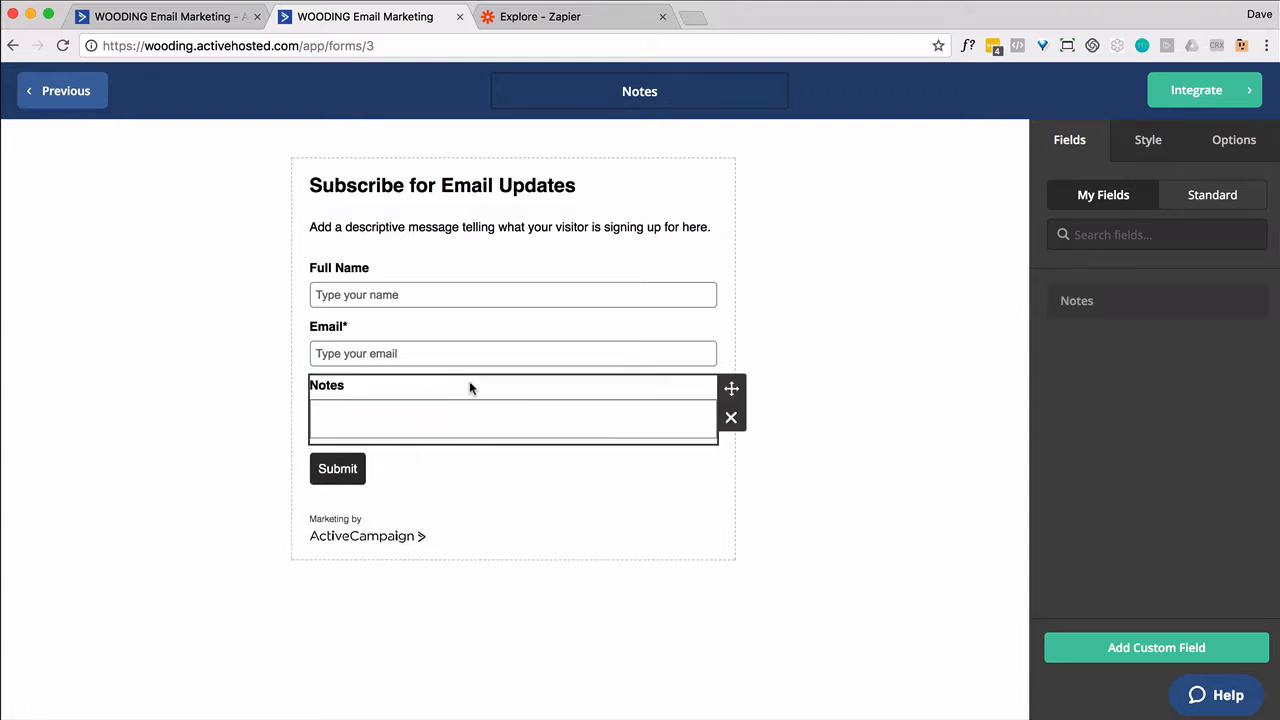
{"action": "left_click_drag", "start_coordinate": [705, 428], "coordinate": [717, 530]}
{"action": "left_click", "coordinate": [925, 436]}
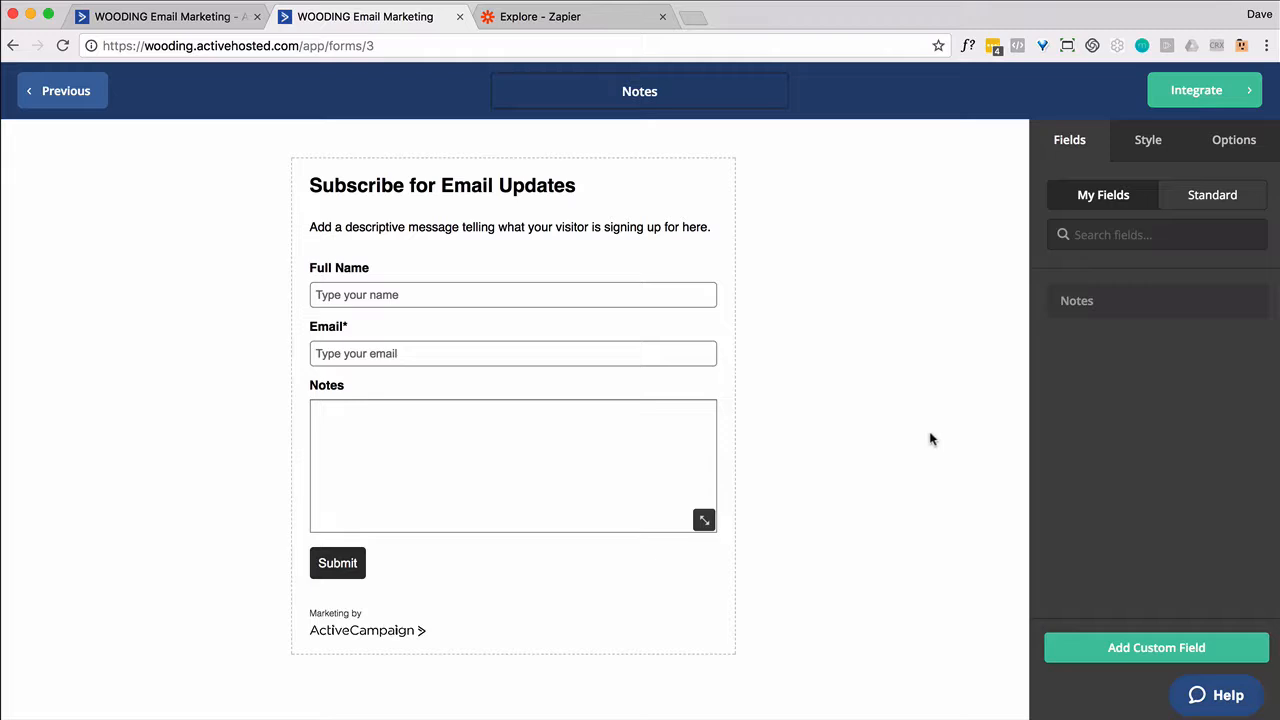
Turn off opt-in confirmation for the form's Family list subscription
{"action": "left_click", "coordinate": [1226, 151]}
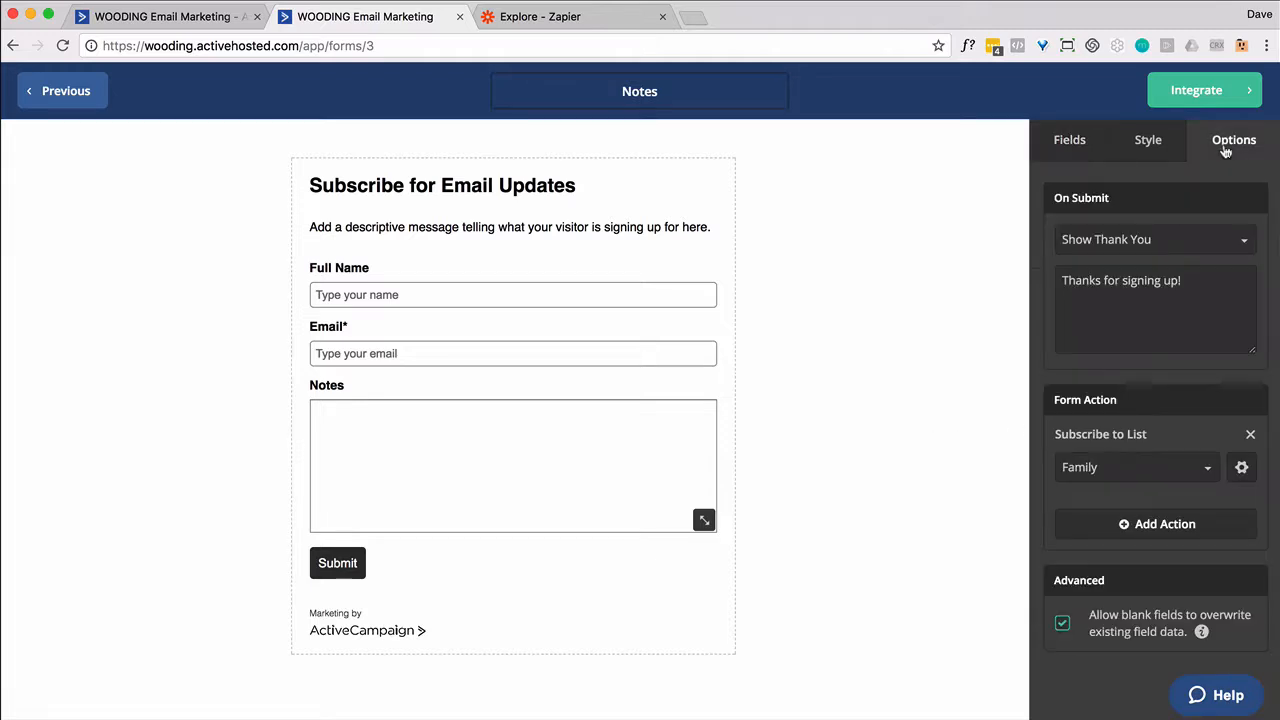
{"action": "left_click", "coordinate": [1242, 469]}
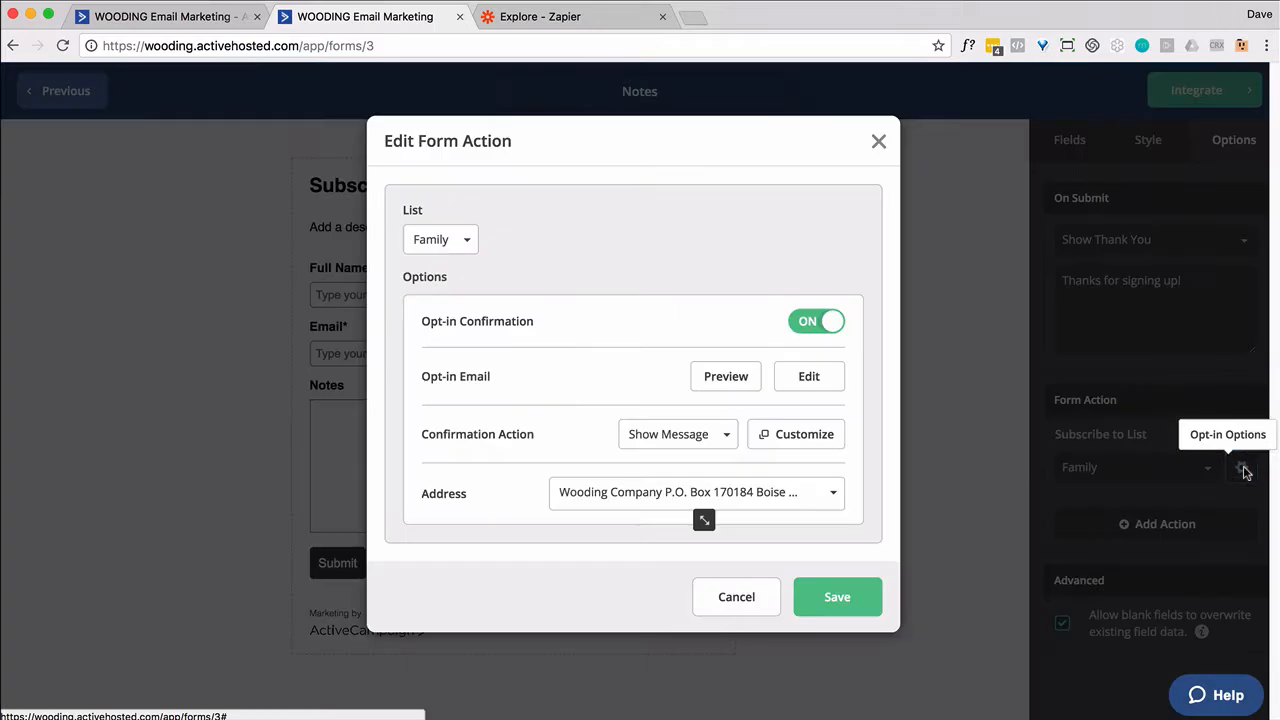
{"action": "left_click", "coordinate": [803, 324]}
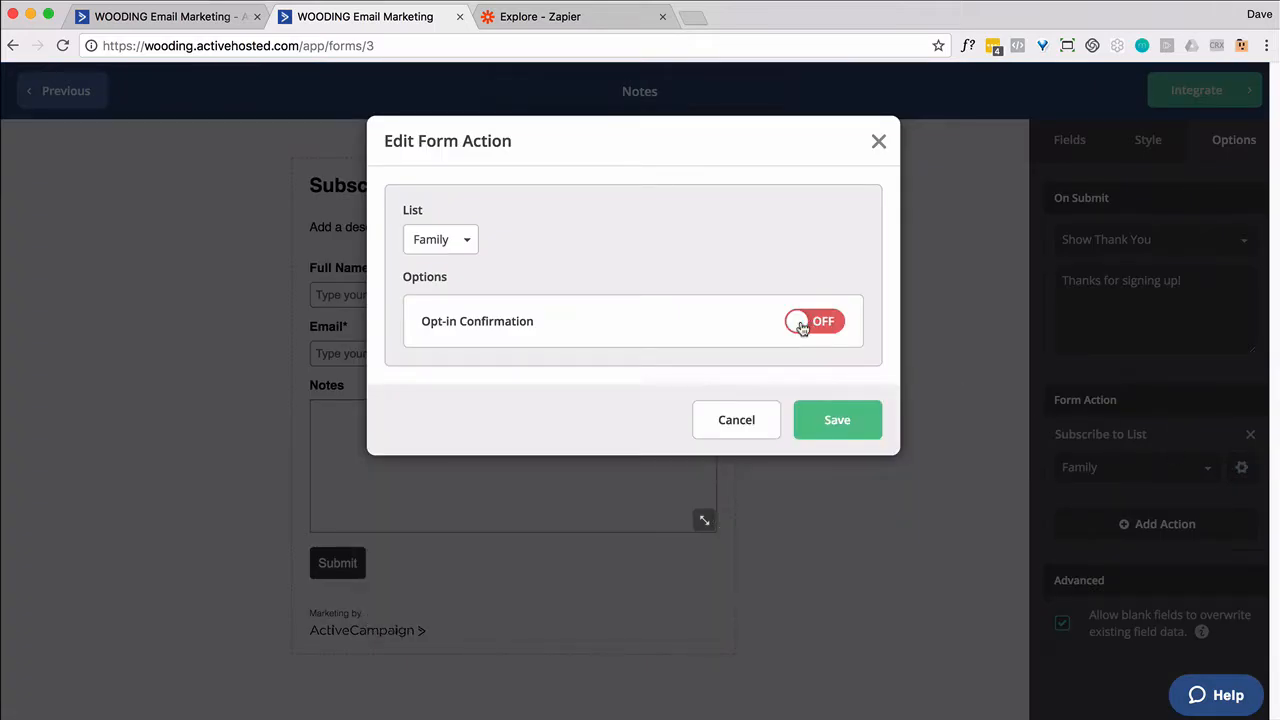
{"action": "left_click", "coordinate": [830, 423]}
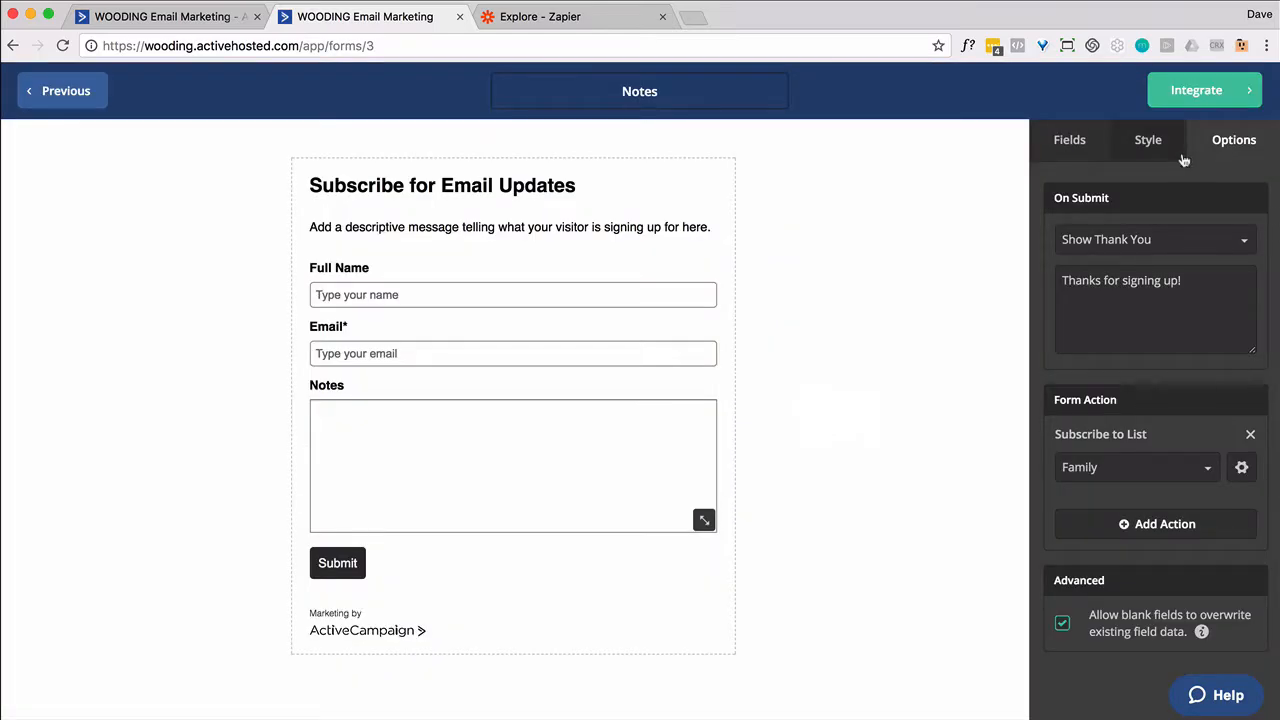
Copy the form's shareable link, then save and exit to the Forms list
{"action": "left_click", "coordinate": [1200, 91]}
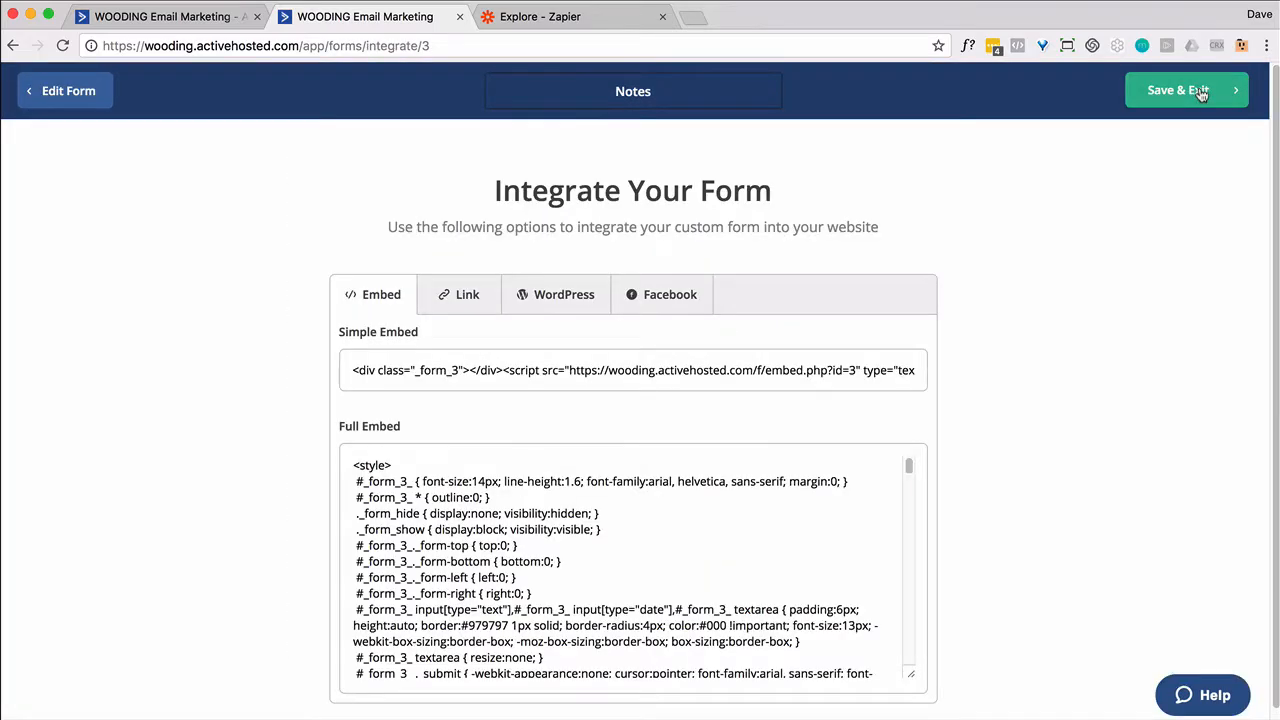
{"action": "left_click", "coordinate": [469, 294]}
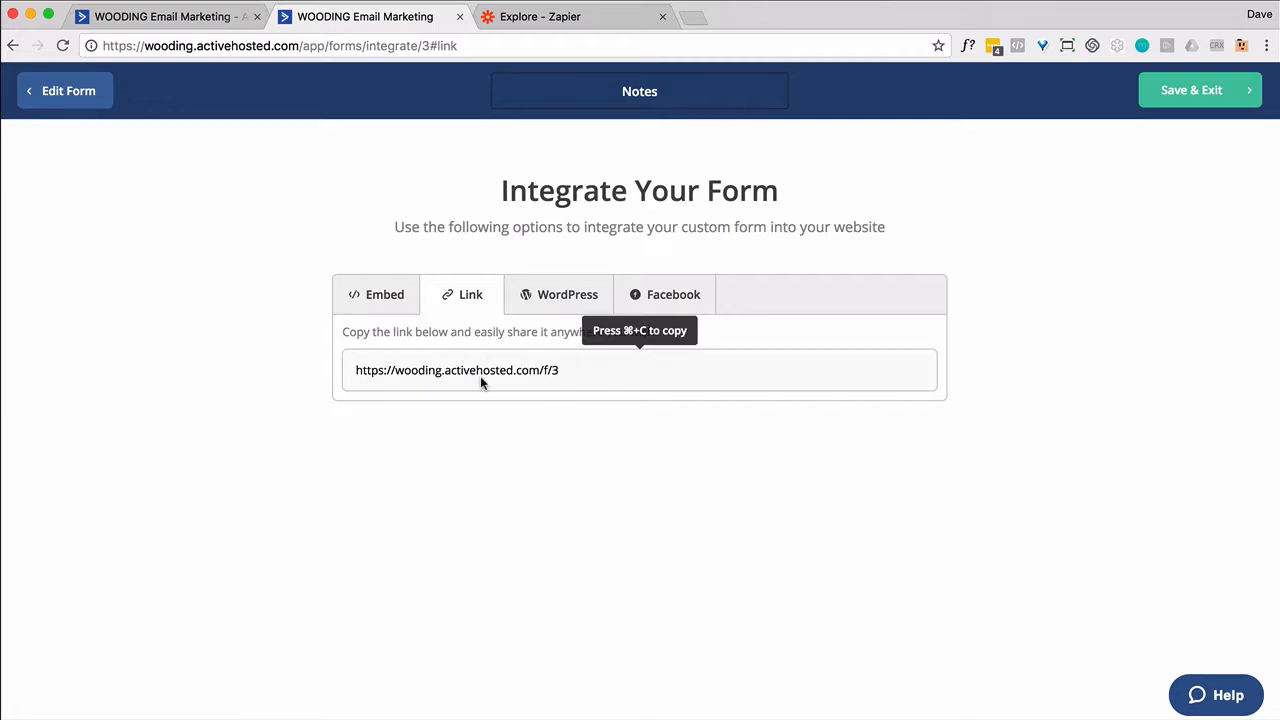
{"action": "left_click", "coordinate": [480, 378]}
{"action": "key", "text": "super+c"}
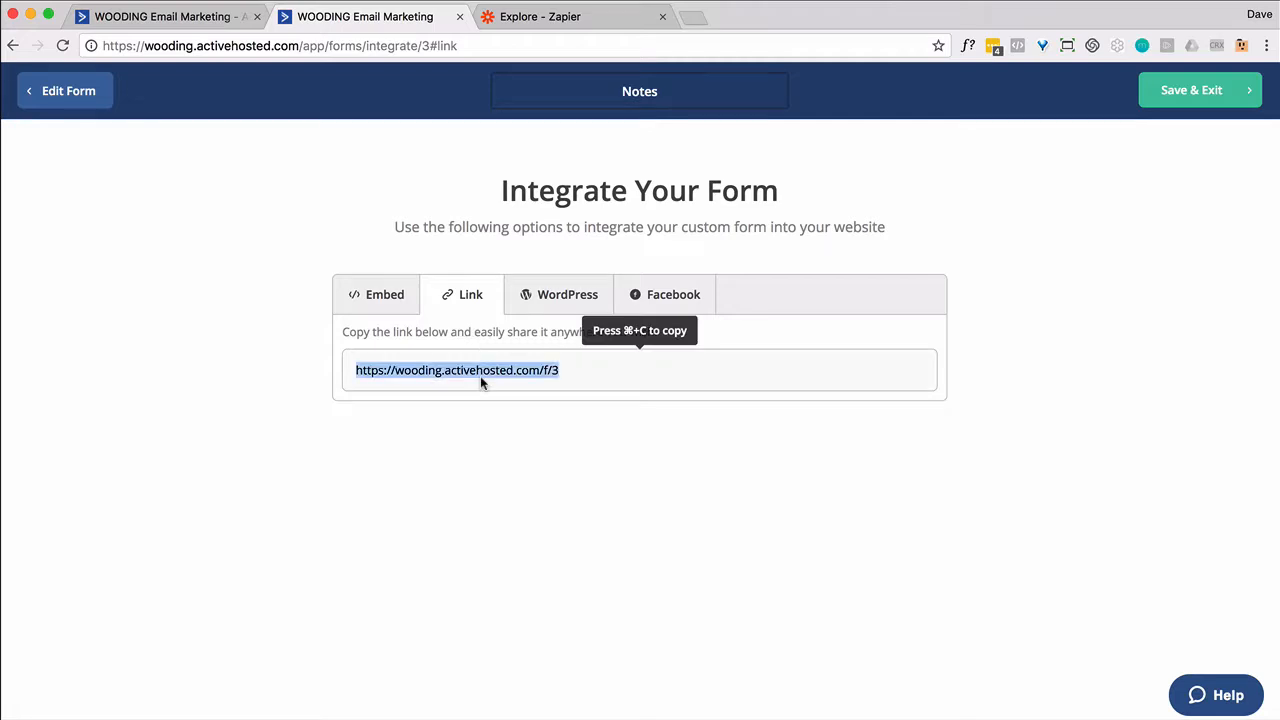
{"action": "left_click", "coordinate": [1176, 104]}
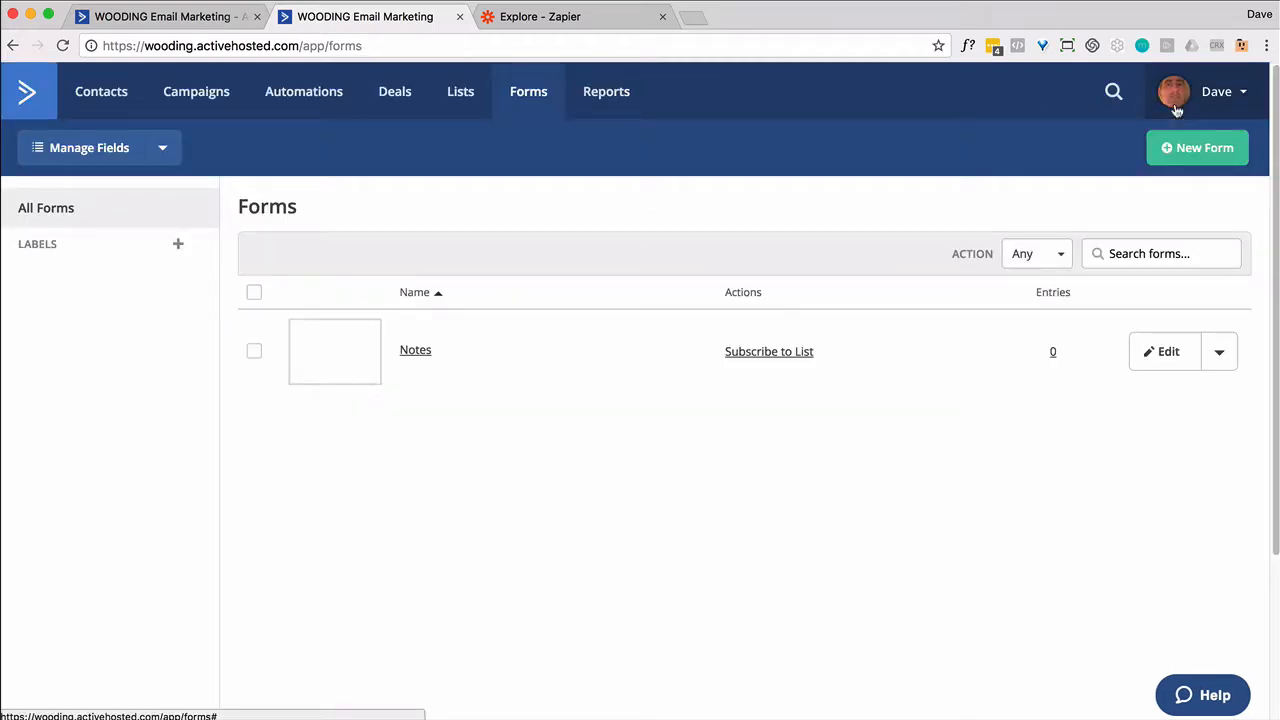
Load the copied Notes form link in a new browser tab
{"action": "left_click", "coordinate": [696, 18]}
{"action": "key", "text": "super+v"}
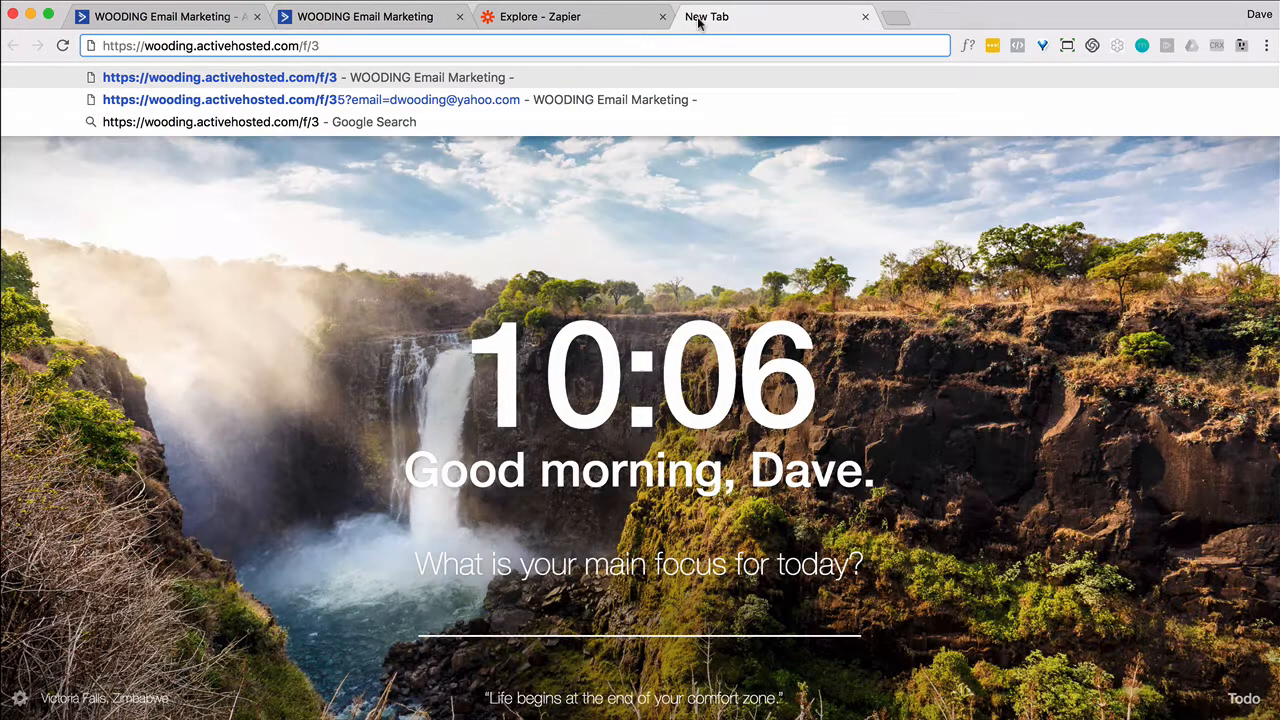
{"action": "key", "text": "Return"}
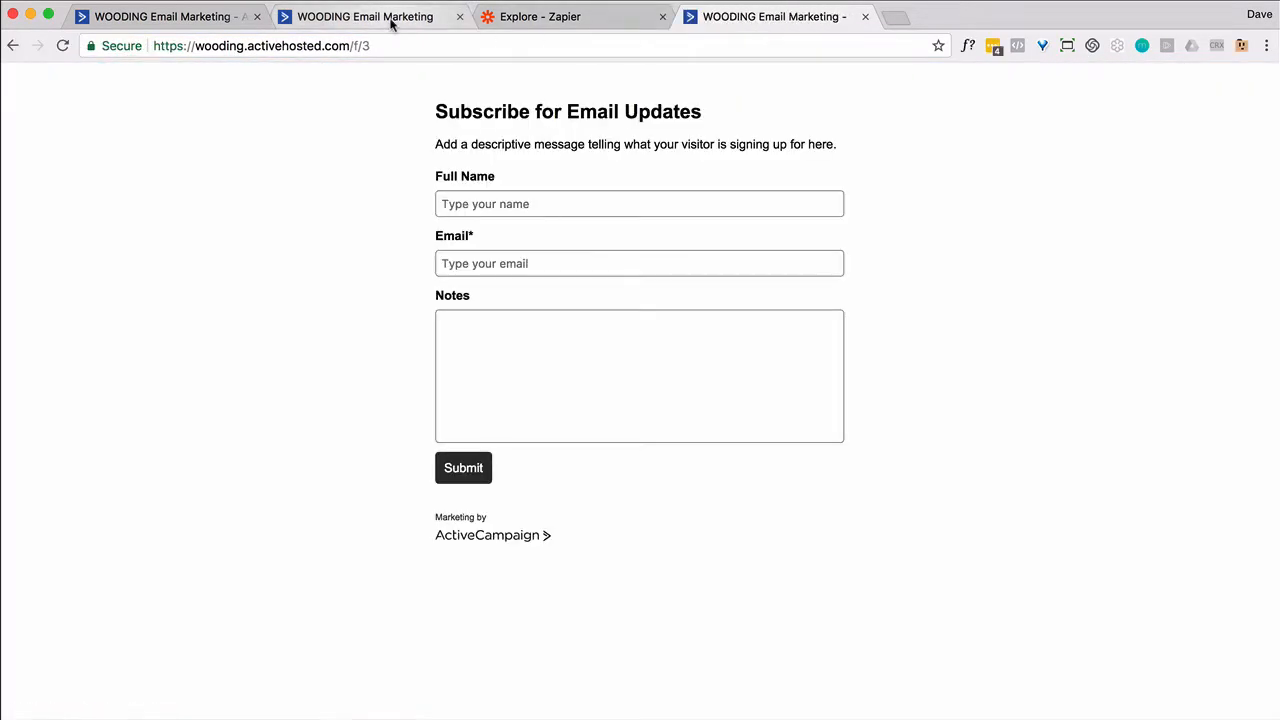
Review the form-submission automation flow, then switch to the Zapier Explore page
{"action": "left_click", "coordinate": [392, 20]}
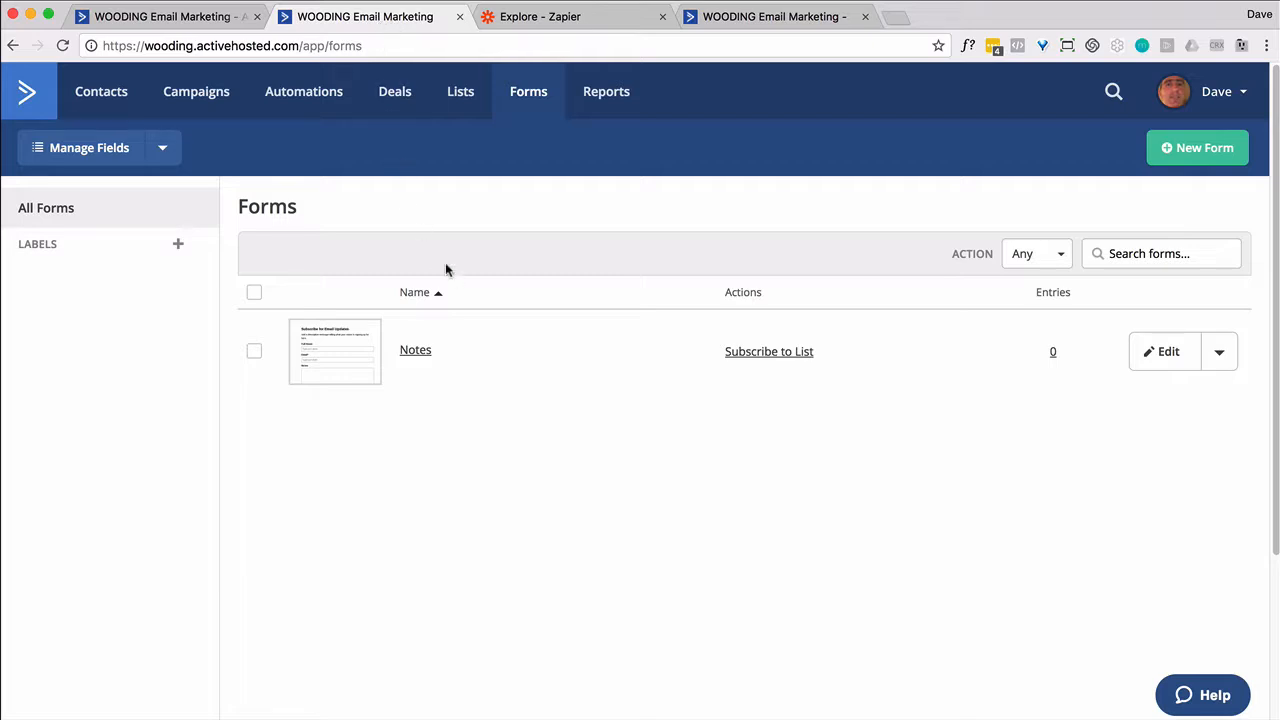
{"action": "left_click", "coordinate": [188, 20]}
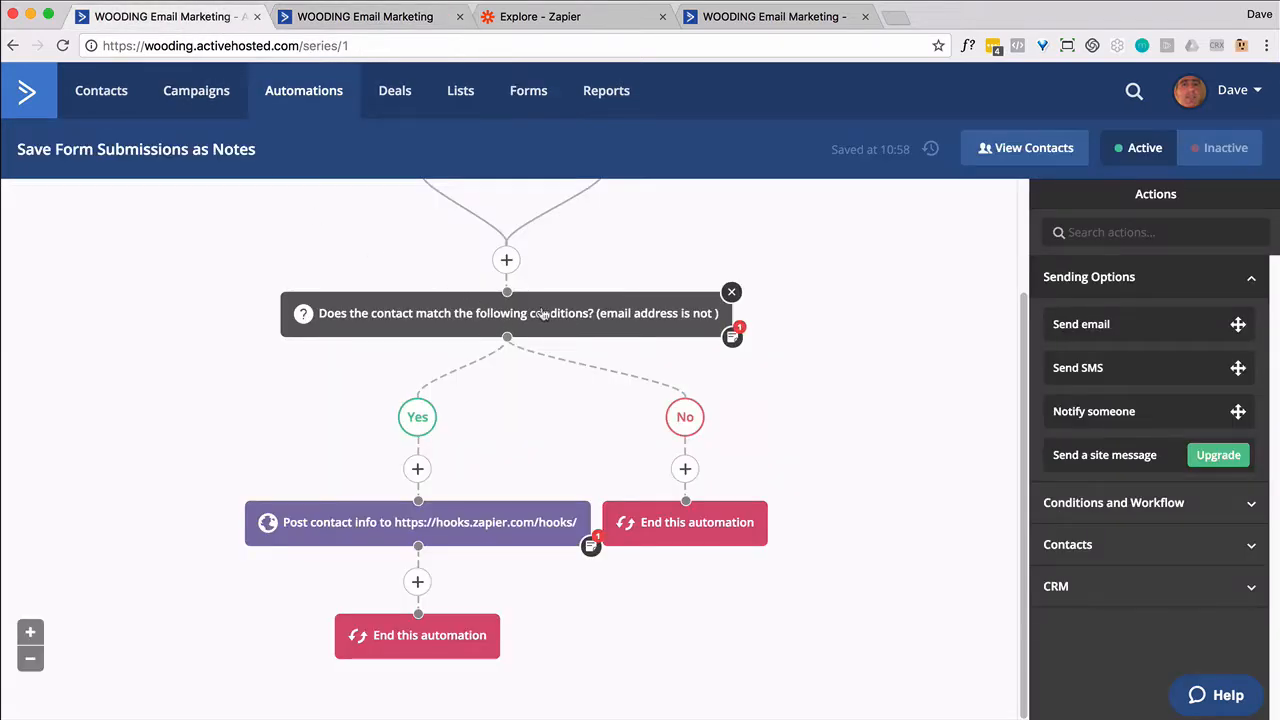
{"action": "scroll", "coordinate": [860, 309], "scroll_direction": "up", "scroll_amount": 3}
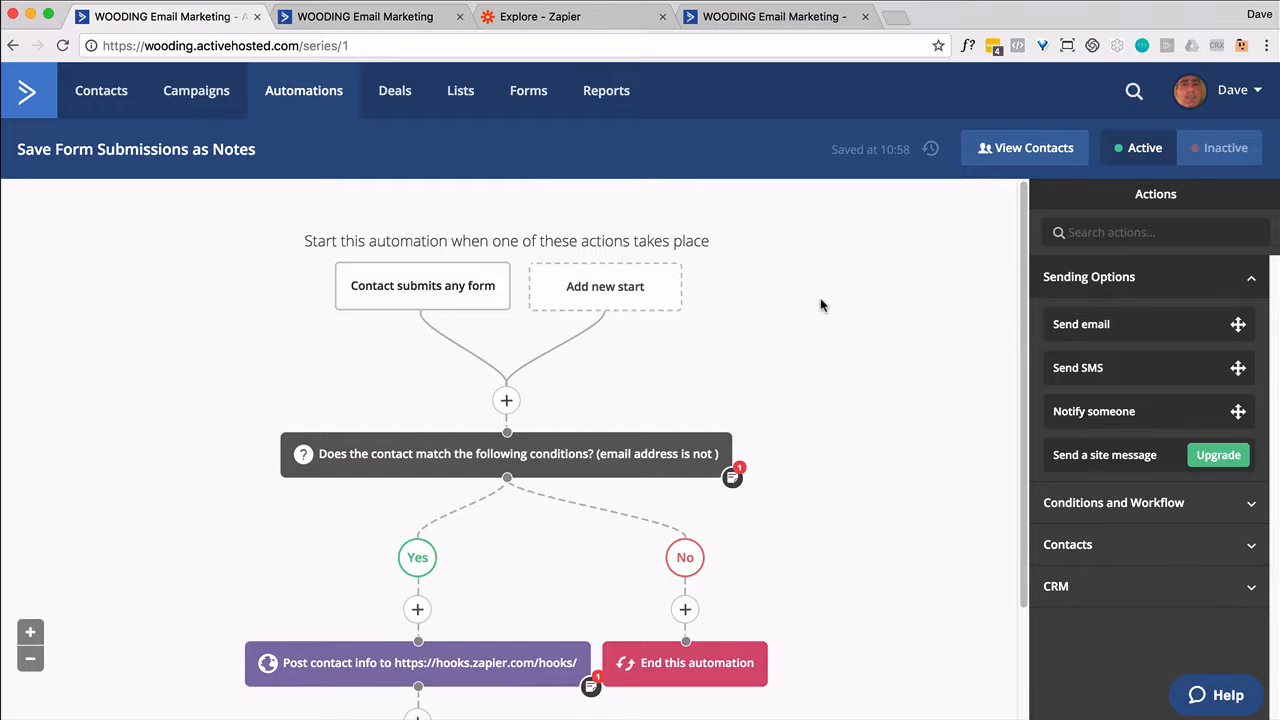
{"action": "mouse_move", "coordinate": [479, 306]}
{"action": "scroll", "coordinate": [594, 440], "scroll_direction": "down", "scroll_amount": 2}
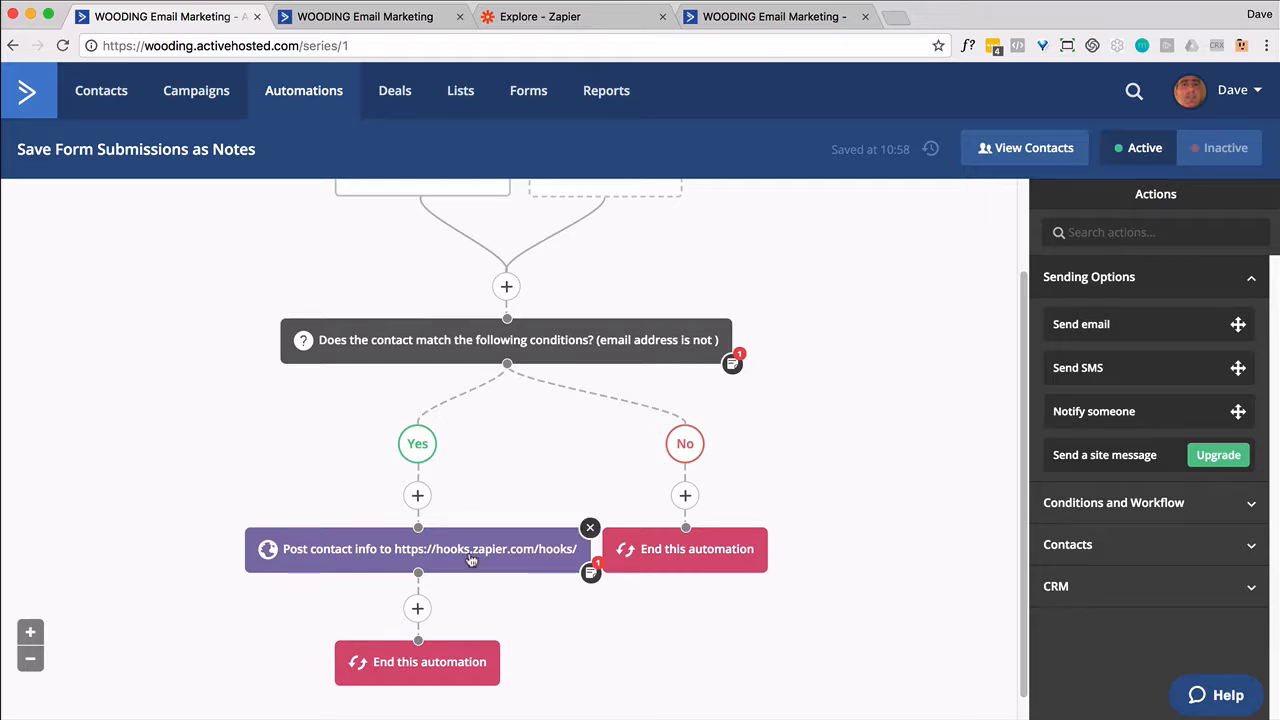
{"action": "left_click", "coordinate": [559, 21]}
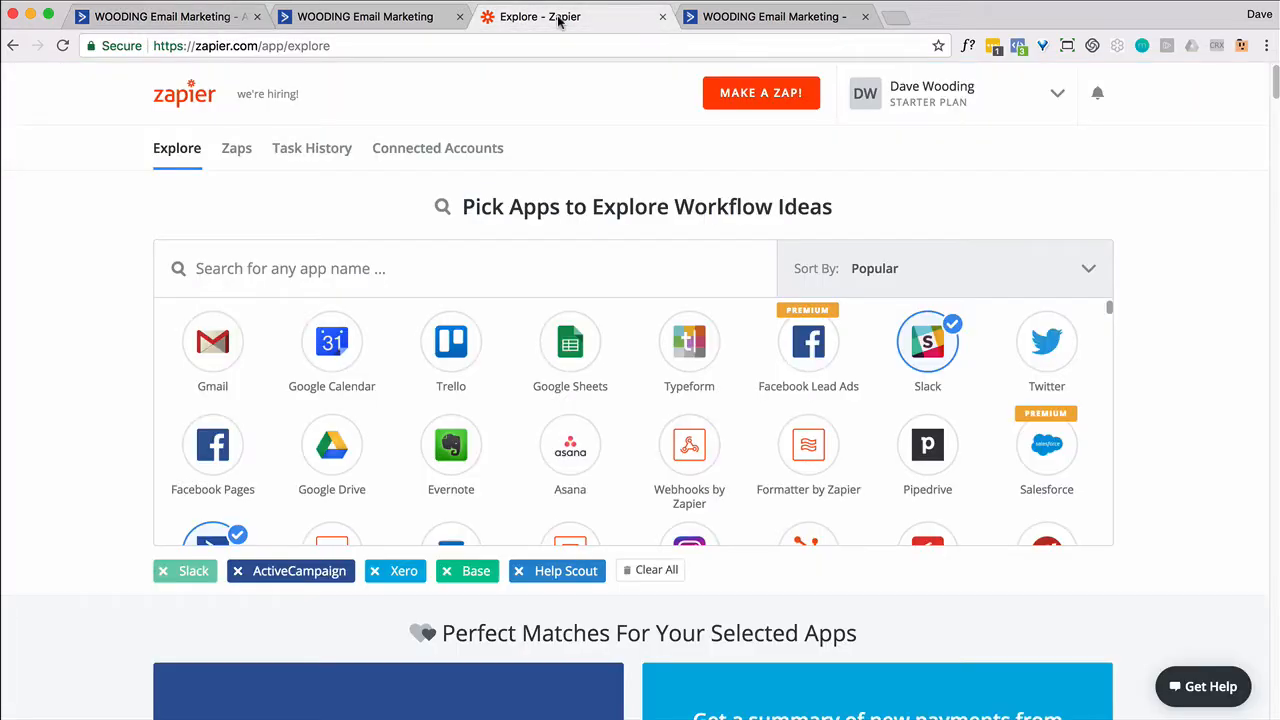
Start a new Zap using ActiveCampaign's New Automation Webhook trigger and begin connecting an account
{"action": "left_click", "coordinate": [752, 104]}
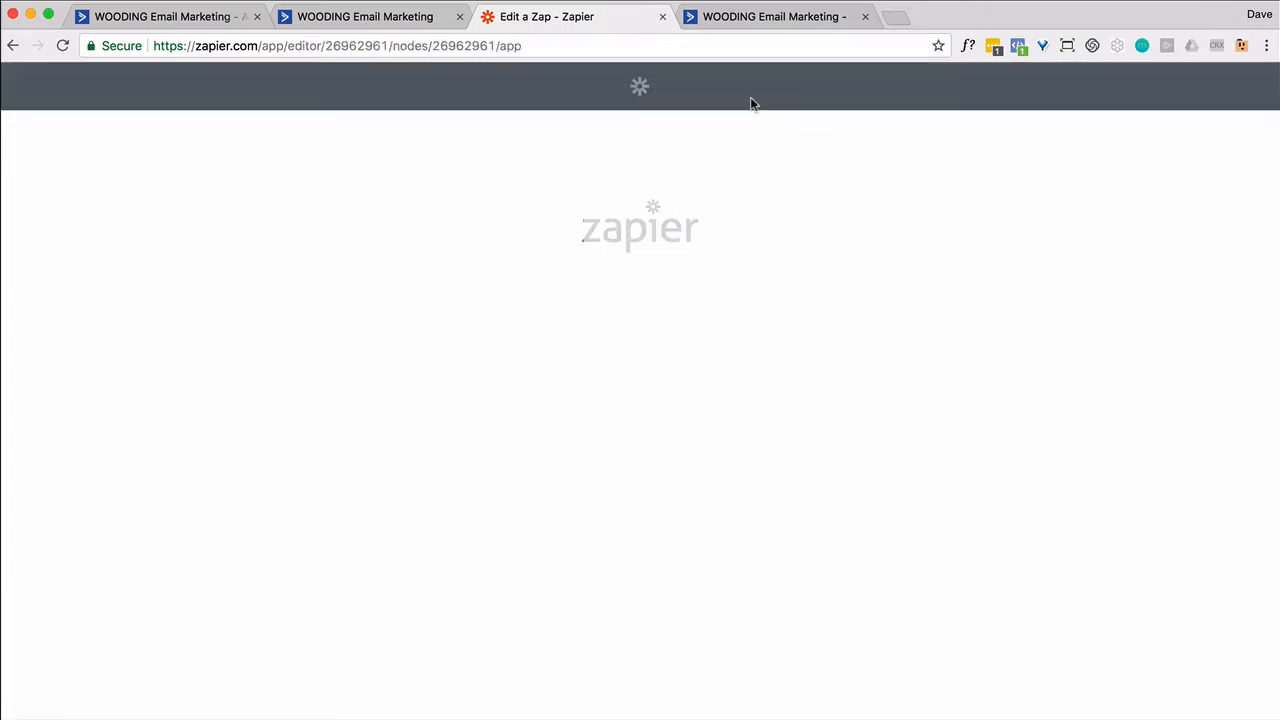
{"action": "left_click", "coordinate": [709, 375]}
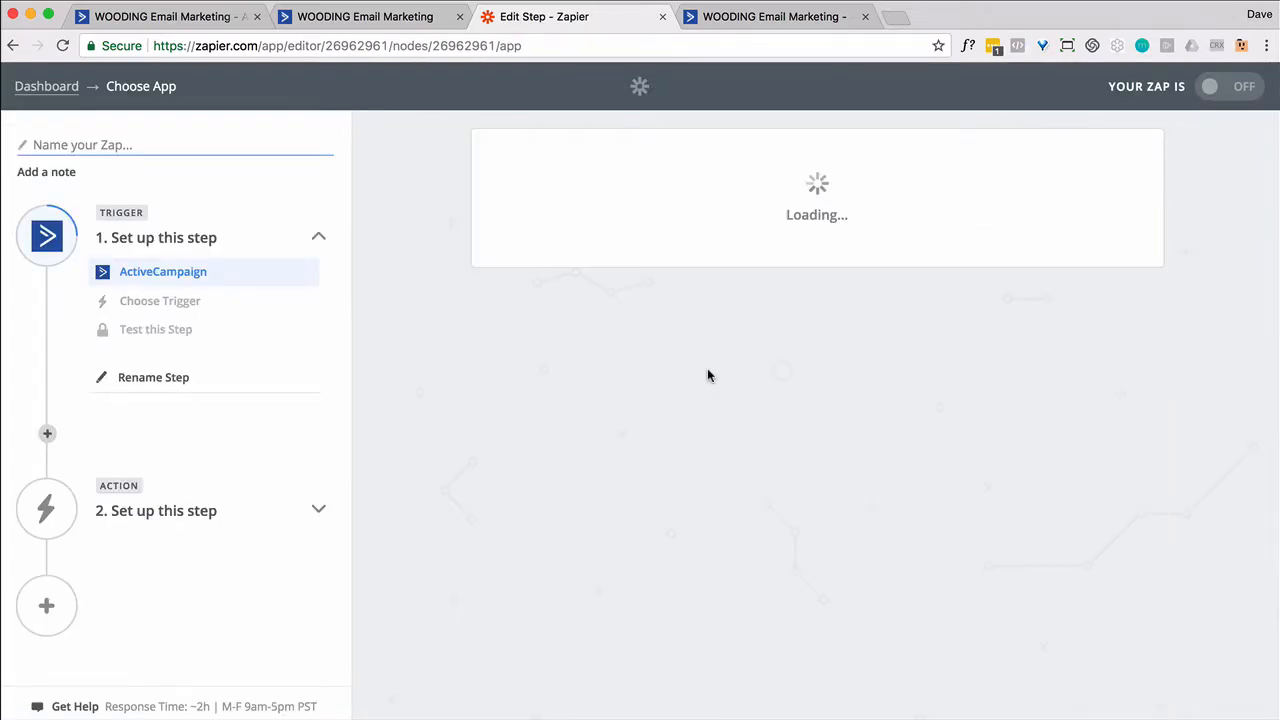
{"action": "scroll", "coordinate": [709, 373], "scroll_direction": "down", "scroll_amount": 3}
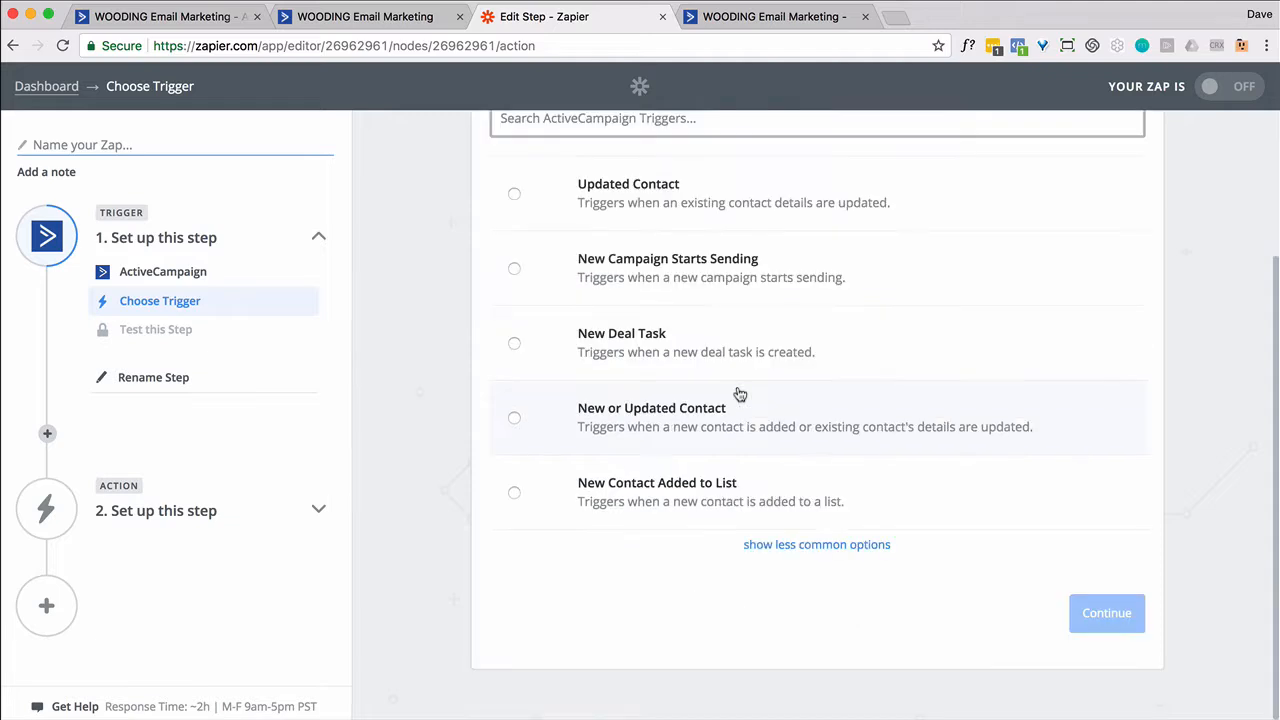
{"action": "left_click", "coordinate": [810, 542]}
{"action": "scroll", "coordinate": [810, 511], "scroll_direction": "down", "scroll_amount": 6}
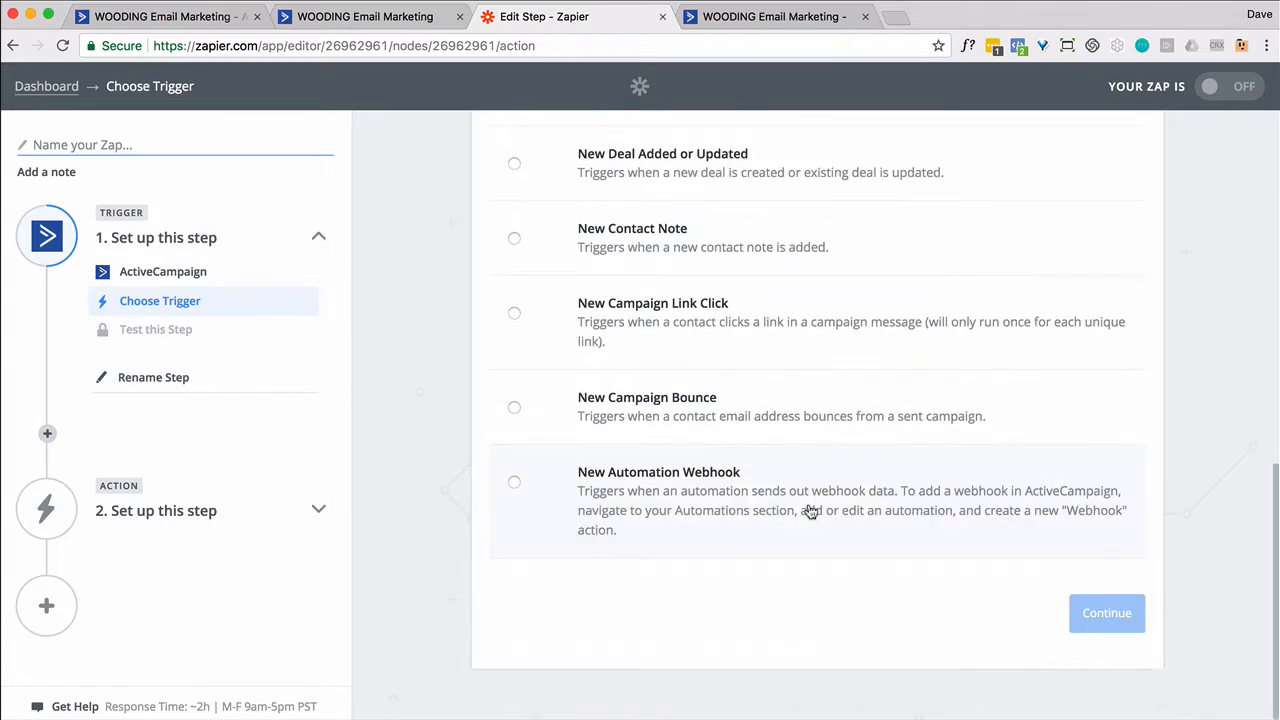
{"action": "left_click", "coordinate": [515, 482]}
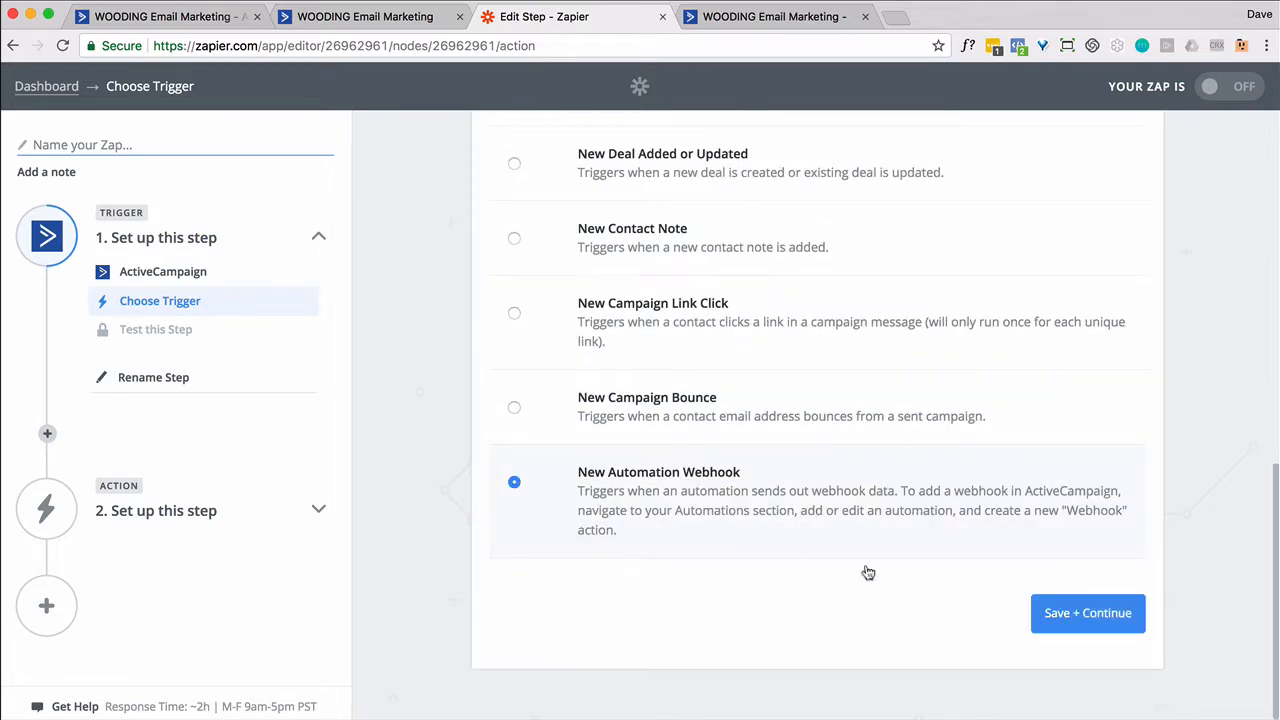
{"action": "left_click", "coordinate": [1059, 611]}
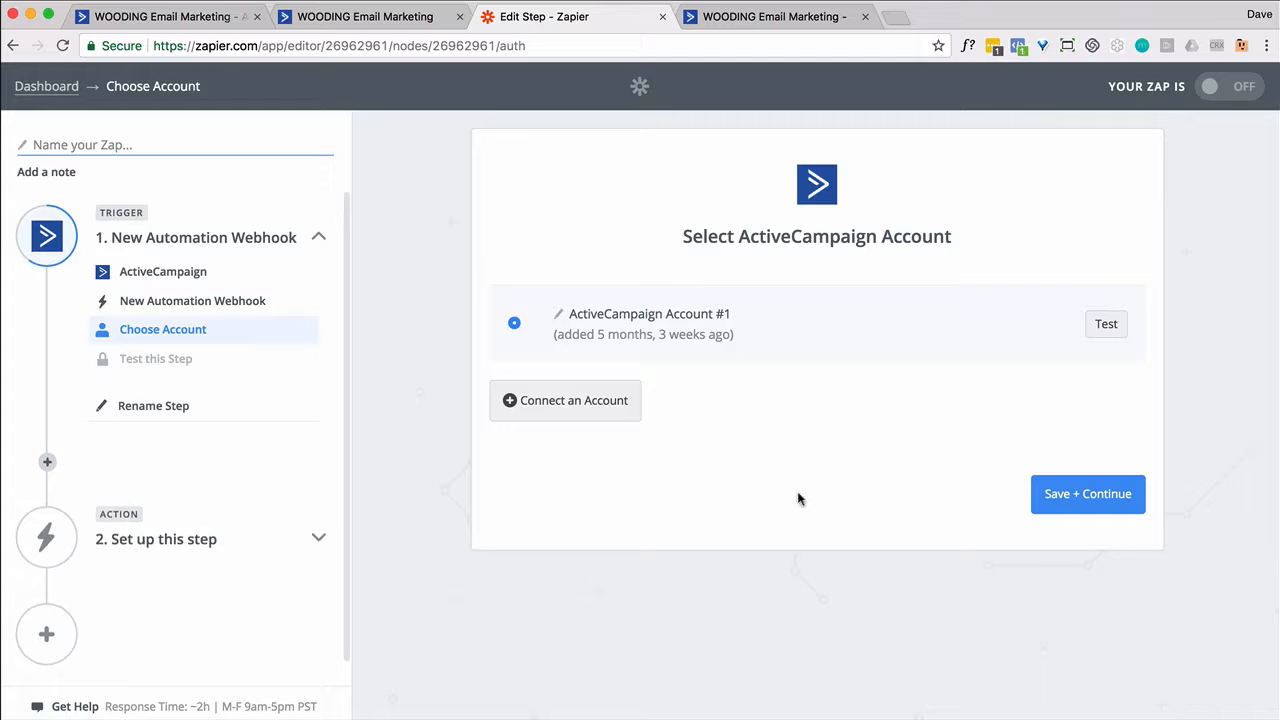
{"action": "left_click", "coordinate": [578, 404]}
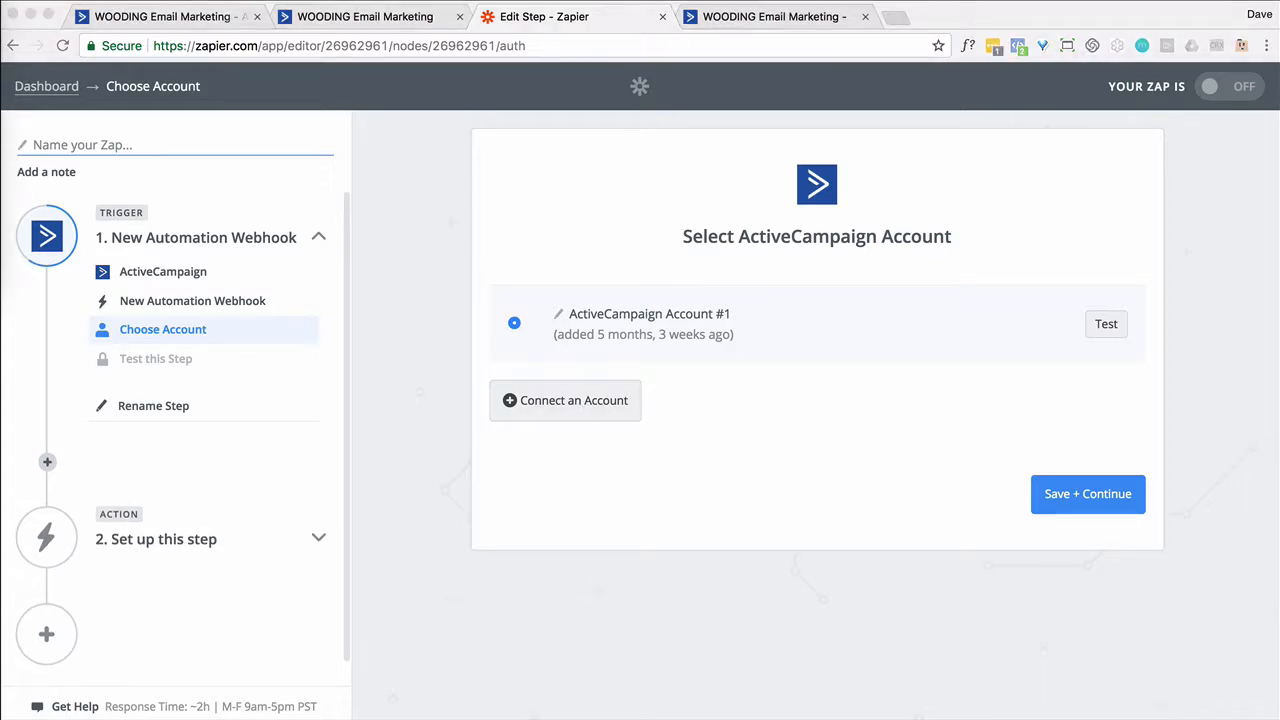
Copy the API URL and API key from ActiveCampaign's Developer settings
{"action": "left_click", "coordinate": [188, 17]}
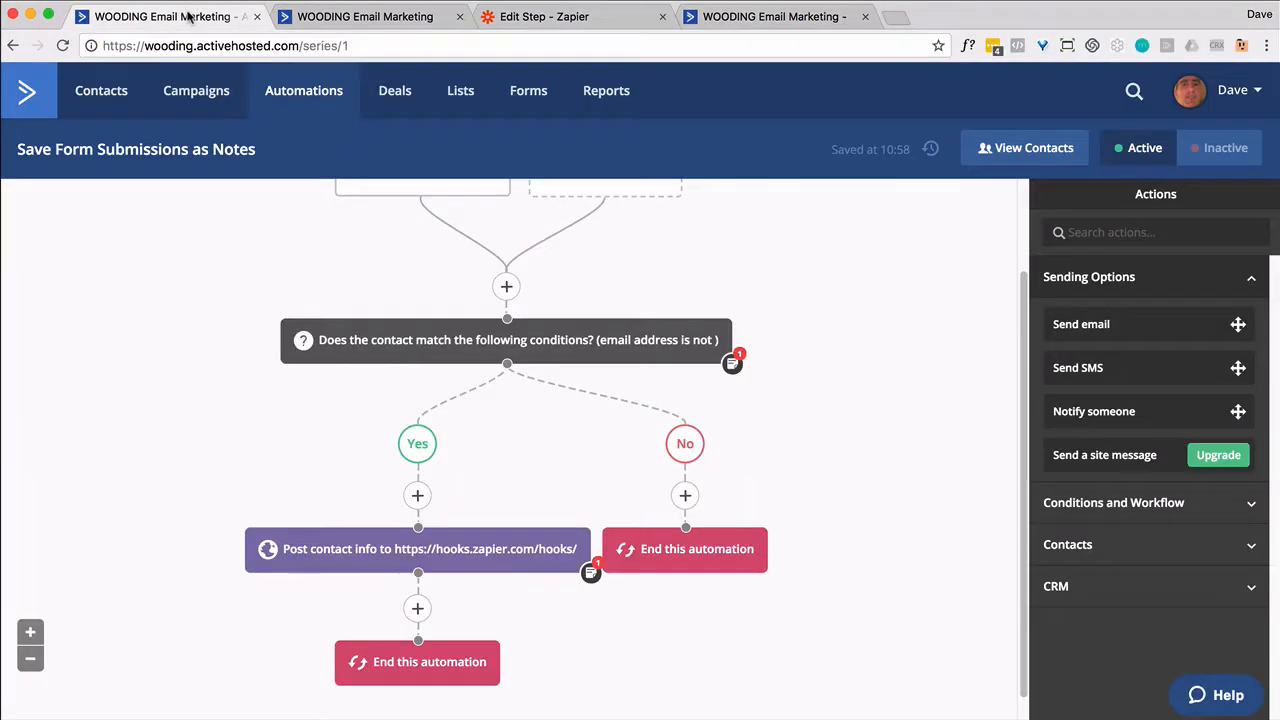
{"action": "left_click", "coordinate": [1250, 92]}
{"action": "left_click", "coordinate": [1159, 136]}
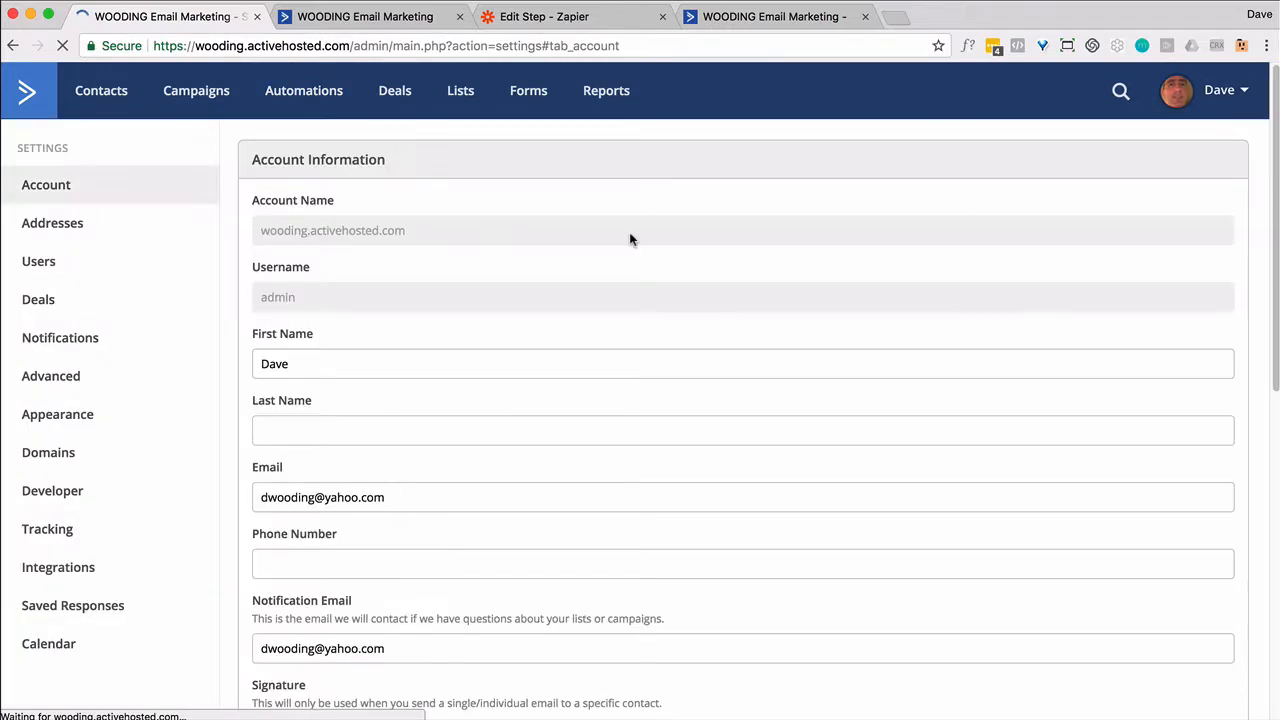
{"action": "left_click", "coordinate": [60, 490]}
{"action": "left_click", "coordinate": [385, 232]}
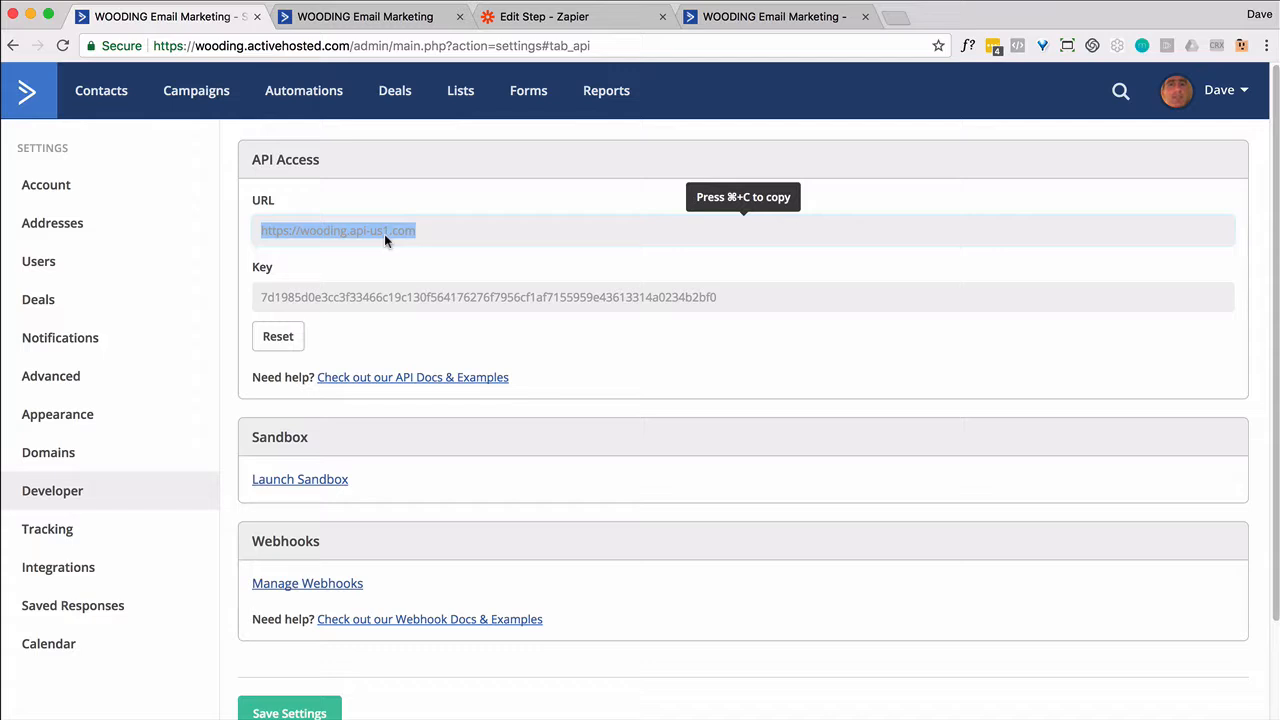
{"action": "key", "text": "super+Tab"}
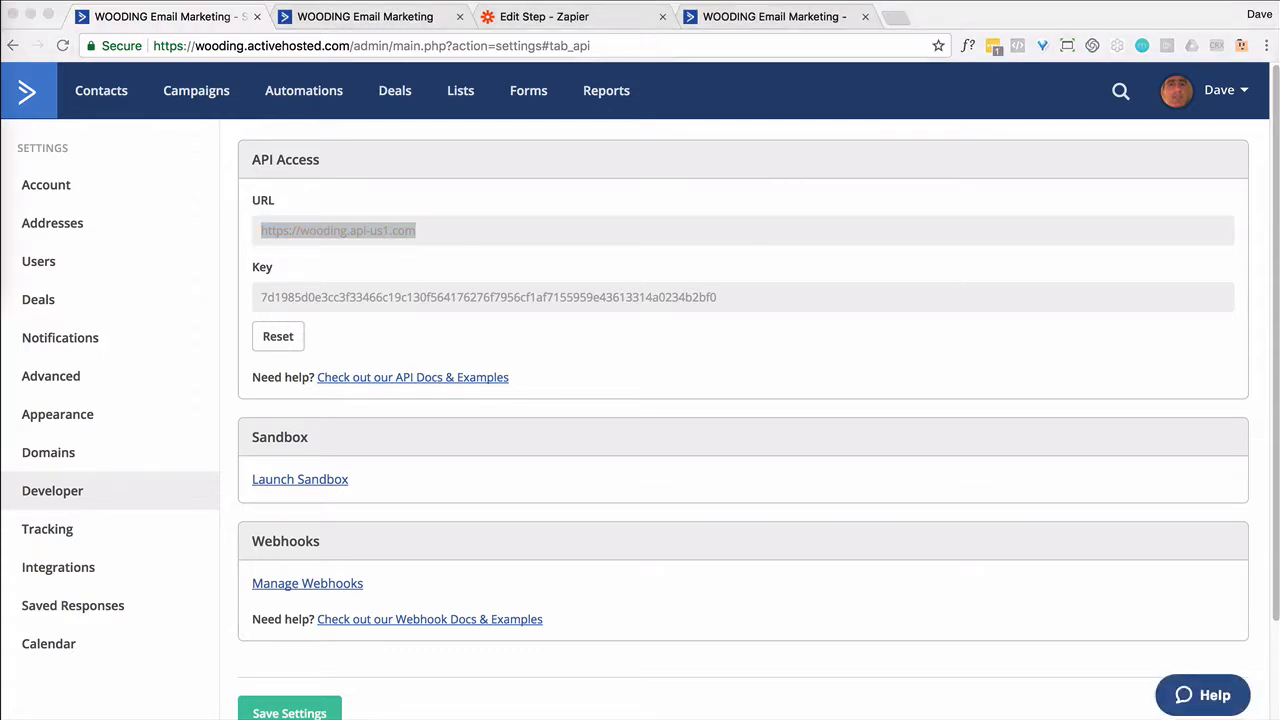
{"action": "key", "text": "super+Tab"}
{"action": "left_click", "coordinate": [455, 293]}
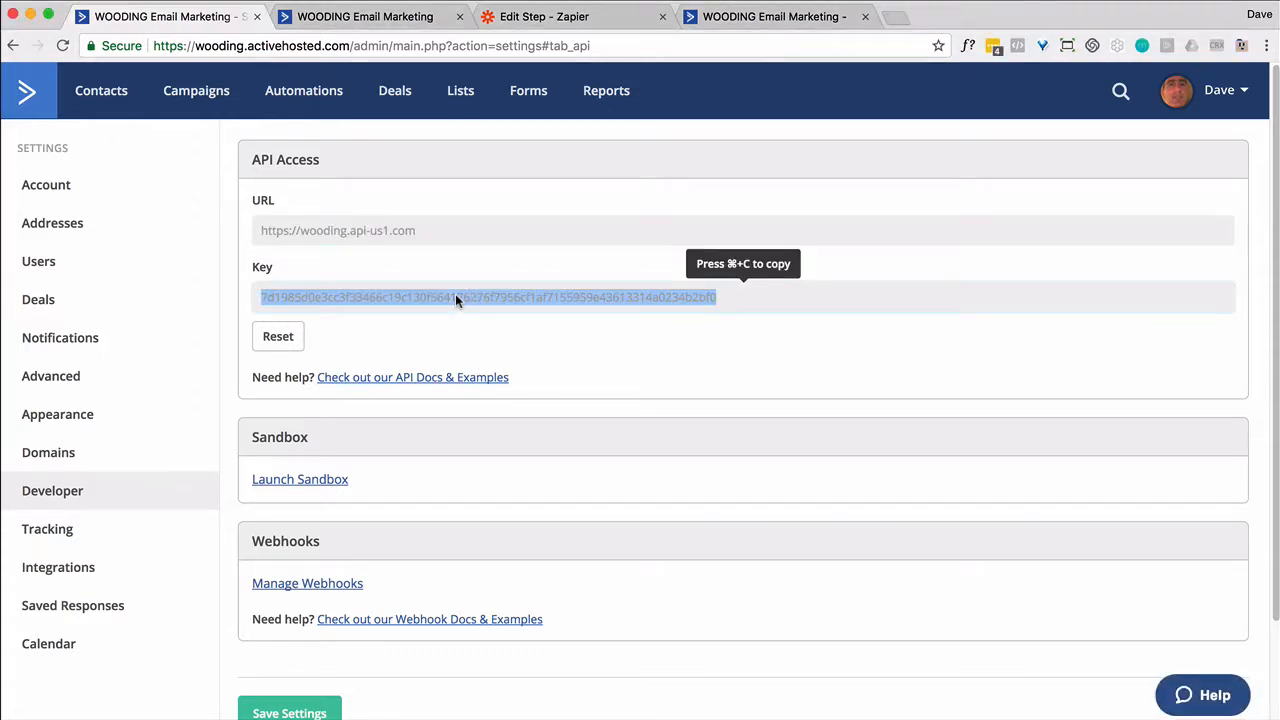
{"action": "key", "text": "super+Tab"}
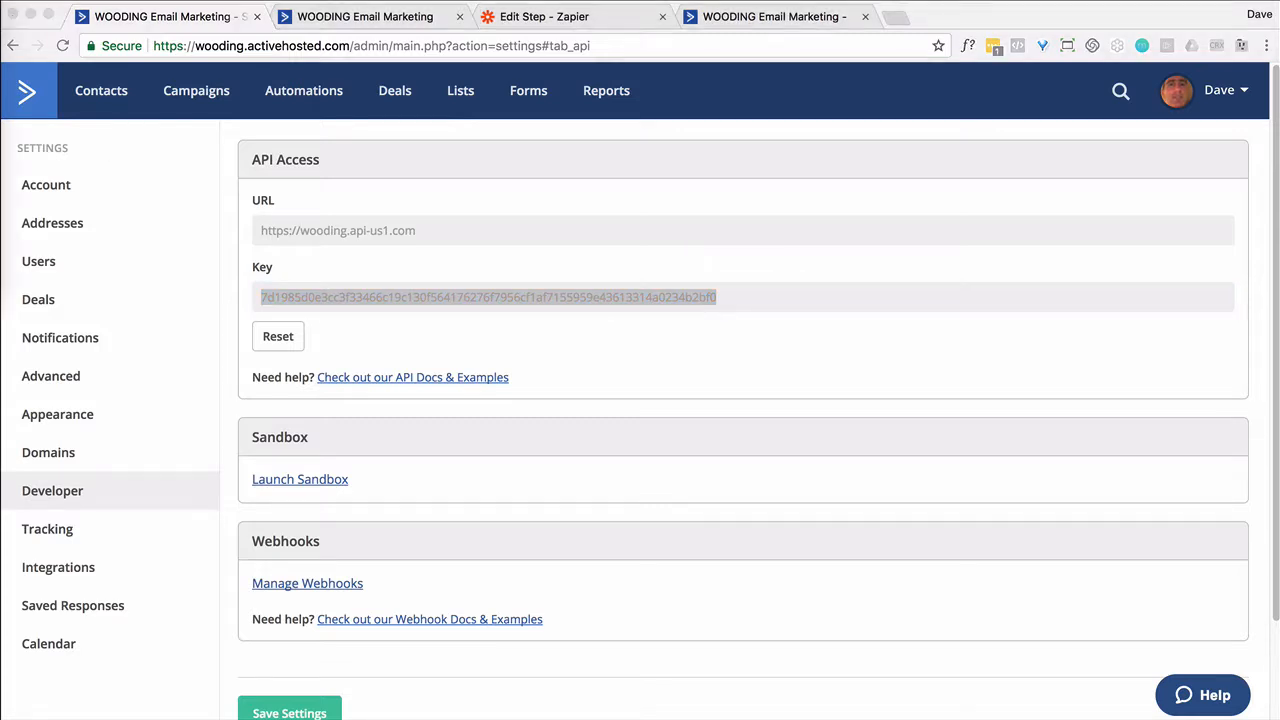
Test the new ActiveCampaign #2 connection in Zapier and continue
{"action": "left_click", "coordinate": [526, 18]}
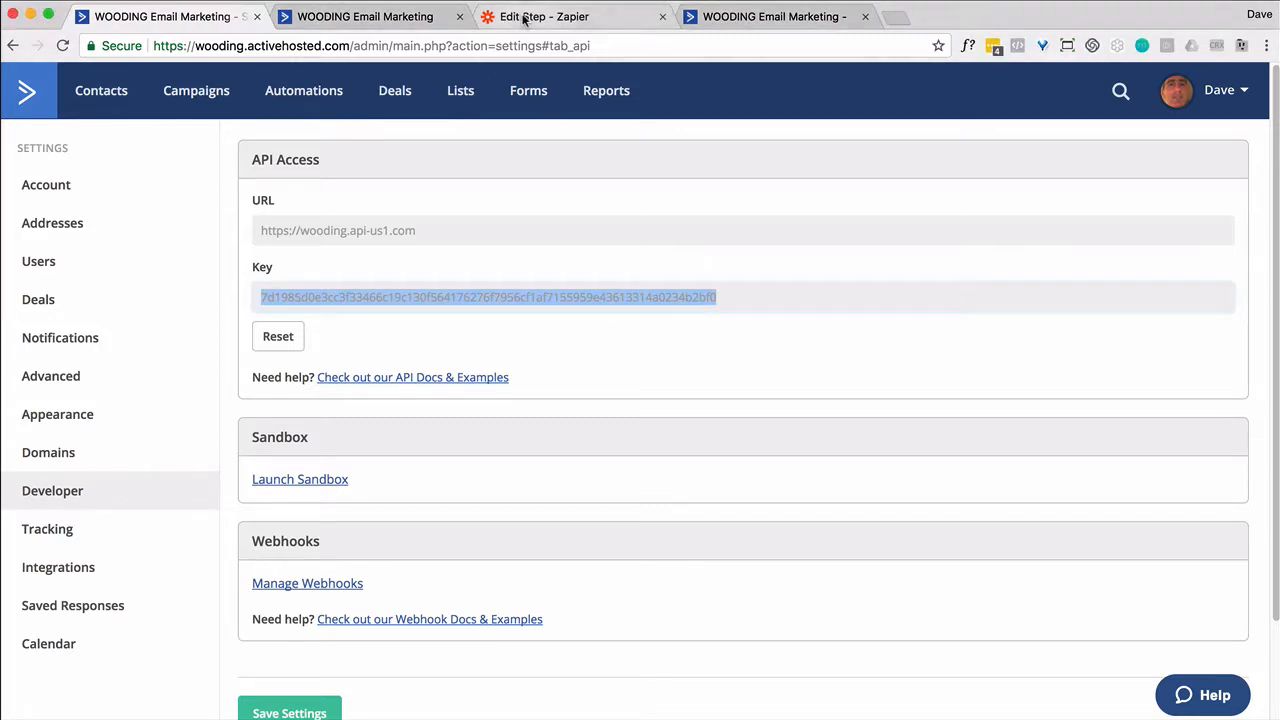
{"action": "left_click", "coordinate": [526, 18]}
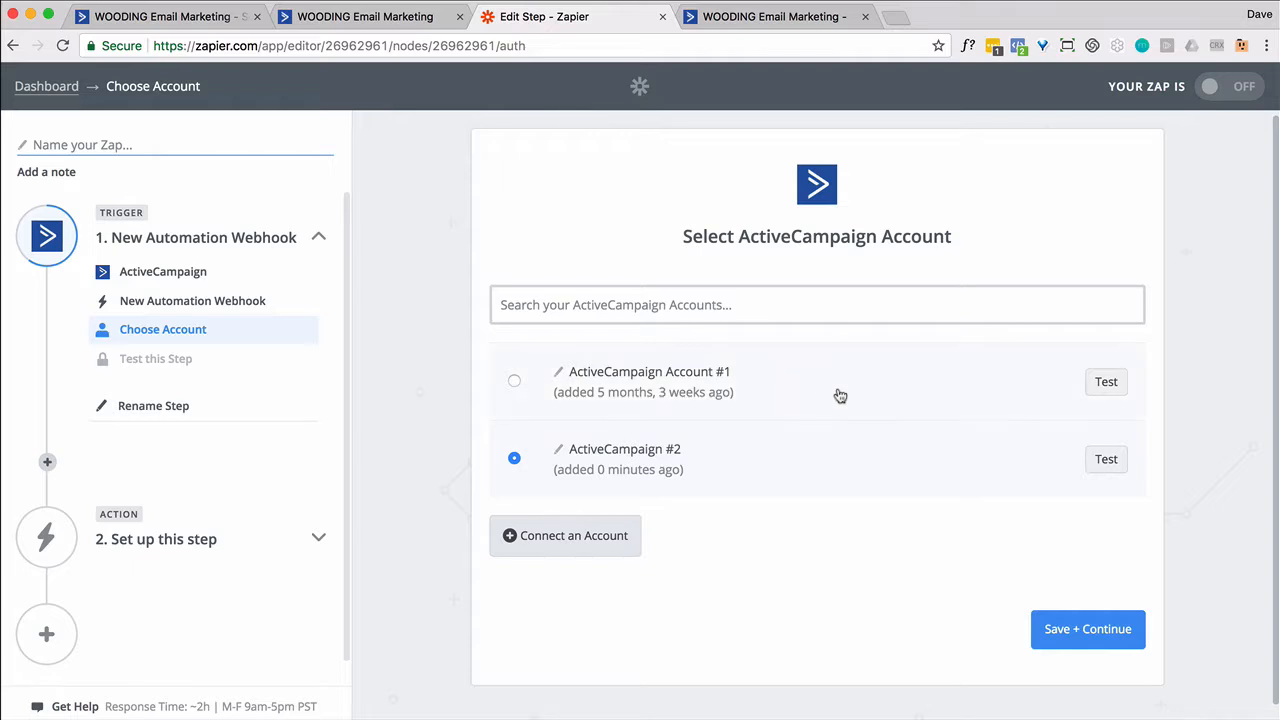
{"action": "left_click", "coordinate": [1091, 462]}
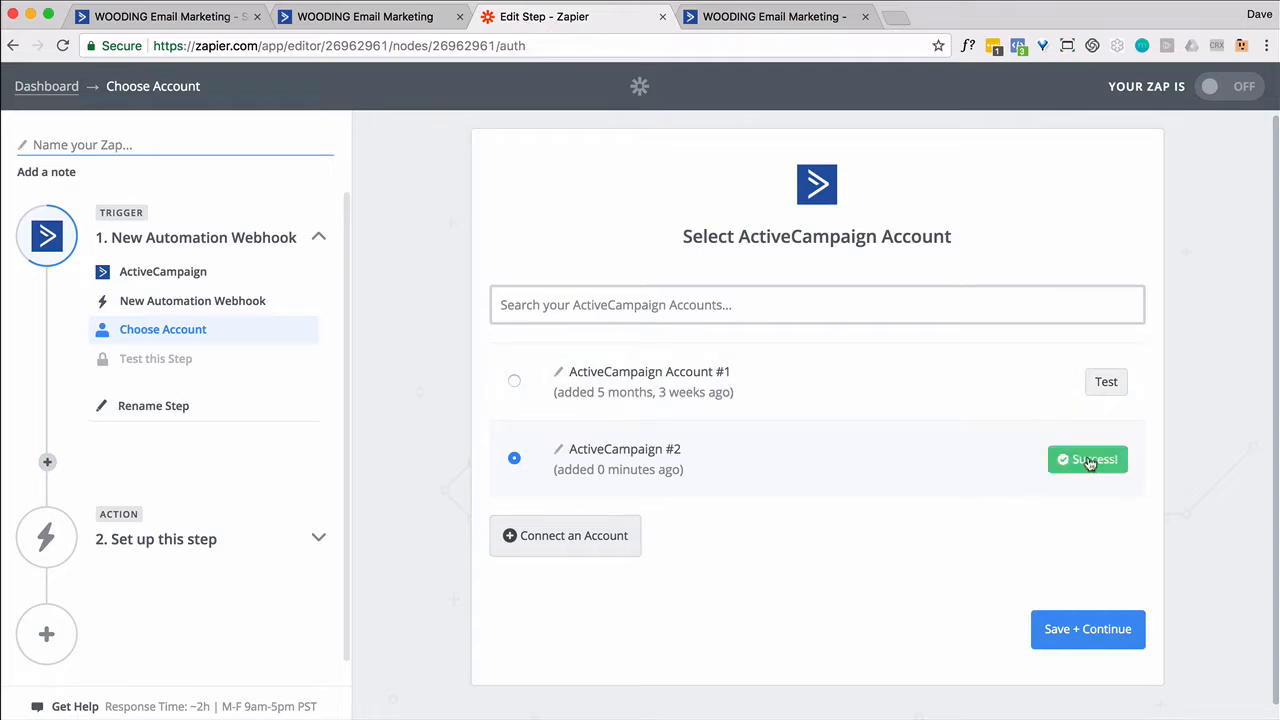
{"action": "left_click", "coordinate": [1116, 636]}
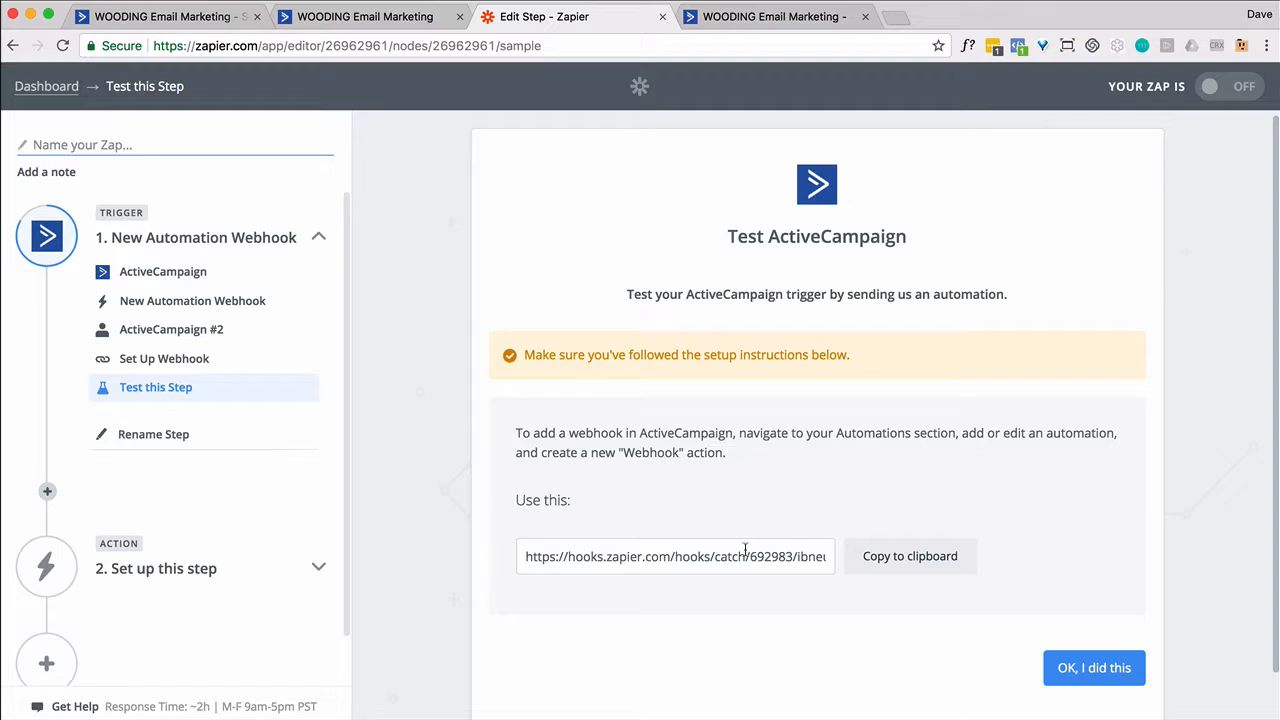
Copy Zapier's catch-hook webhook URL and return to the ActiveCampaign settings tab
{"action": "left_click", "coordinate": [745, 550]}
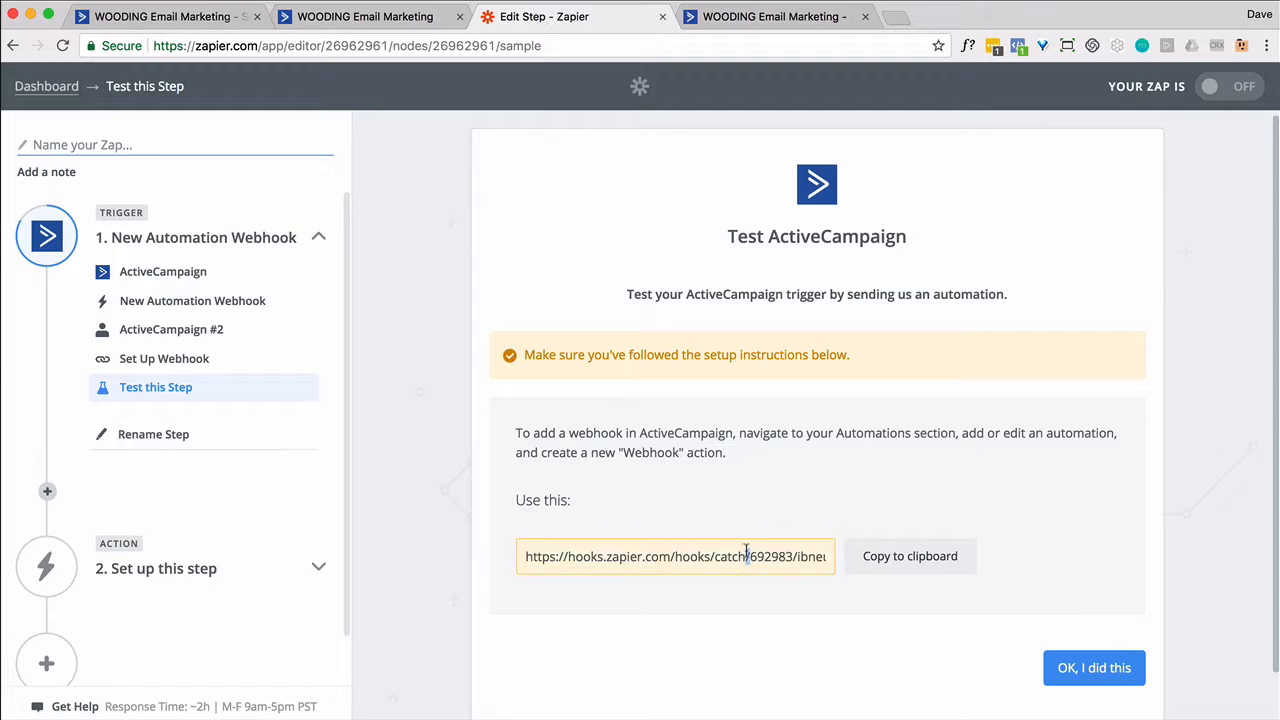
{"action": "triple_click", "coordinate": [745, 550]}
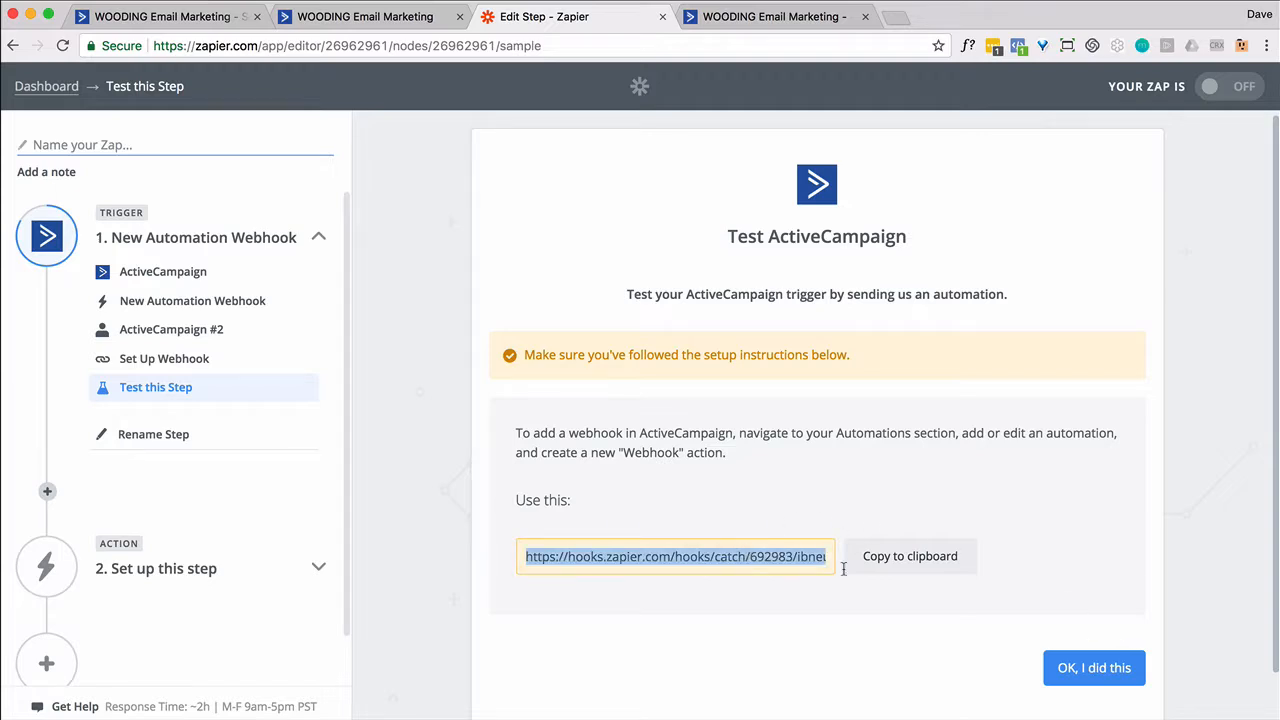
{"action": "left_click", "coordinate": [943, 560]}
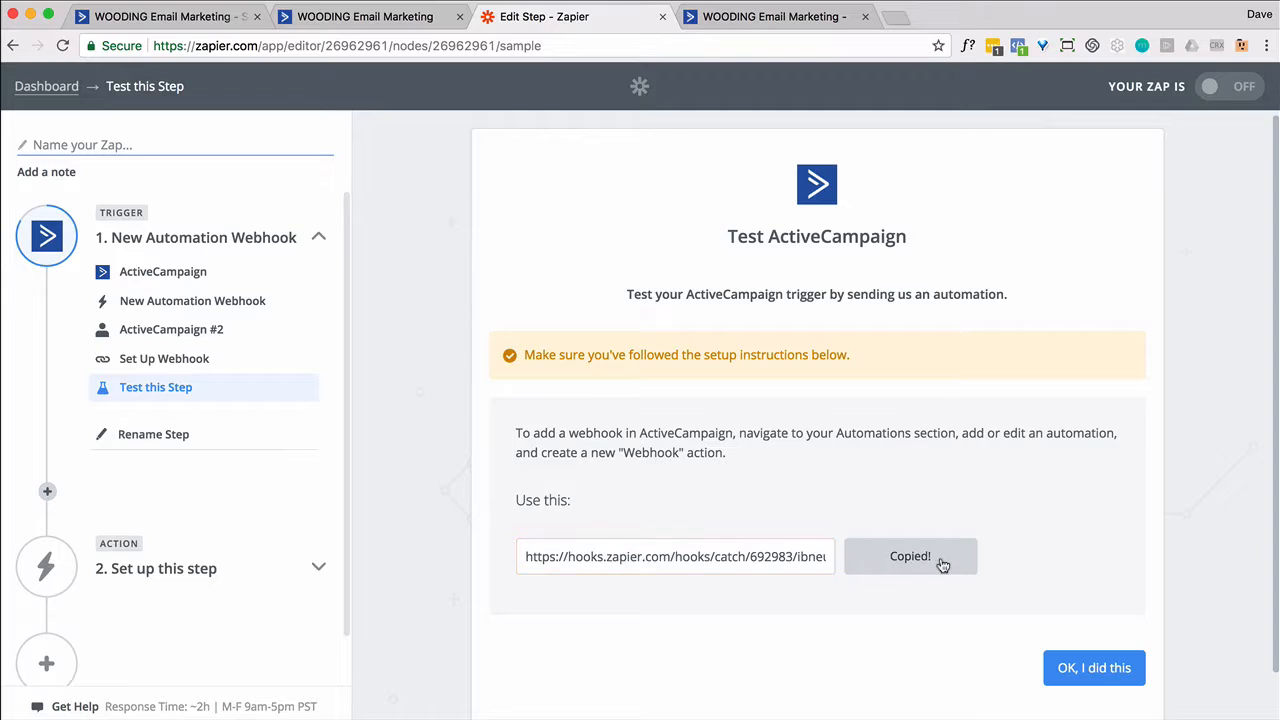
{"action": "left_click", "coordinate": [380, 22]}
{"action": "left_click", "coordinate": [182, 24]}
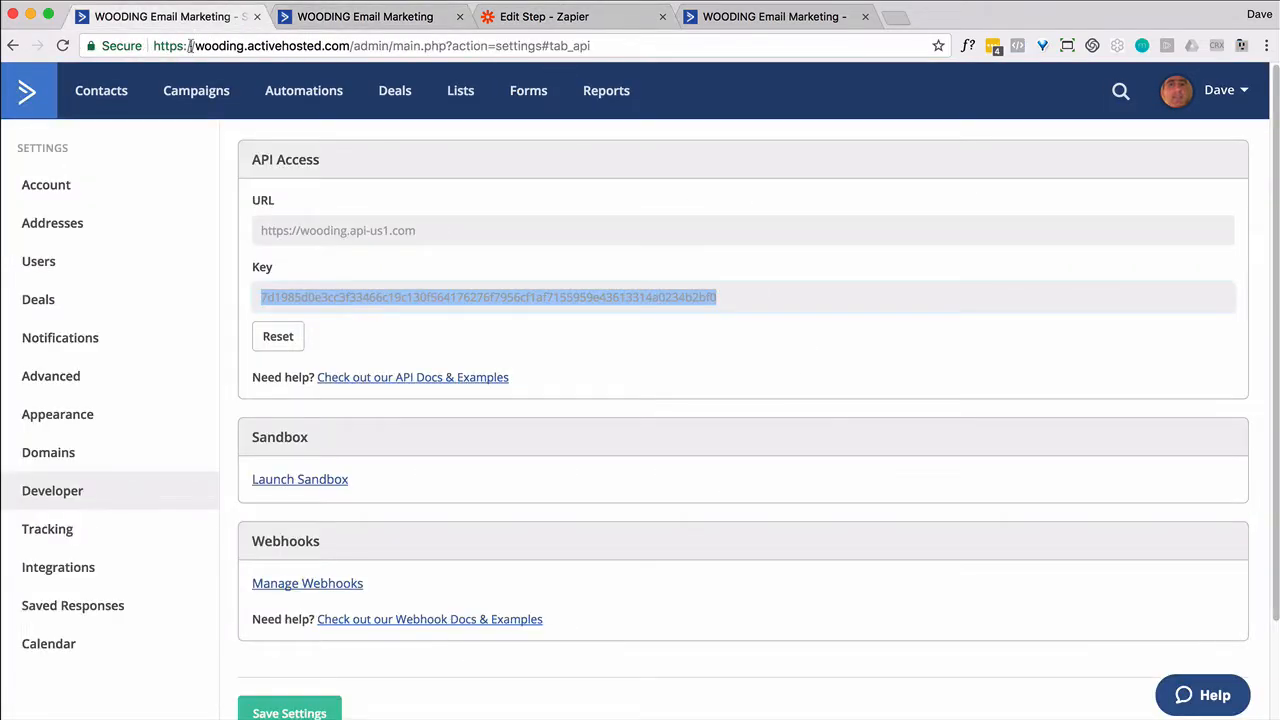
Replace the automation webhook's post URL with Zapier's catch-hook URL, save, and open the public form
{"action": "left_click", "coordinate": [283, 100]}
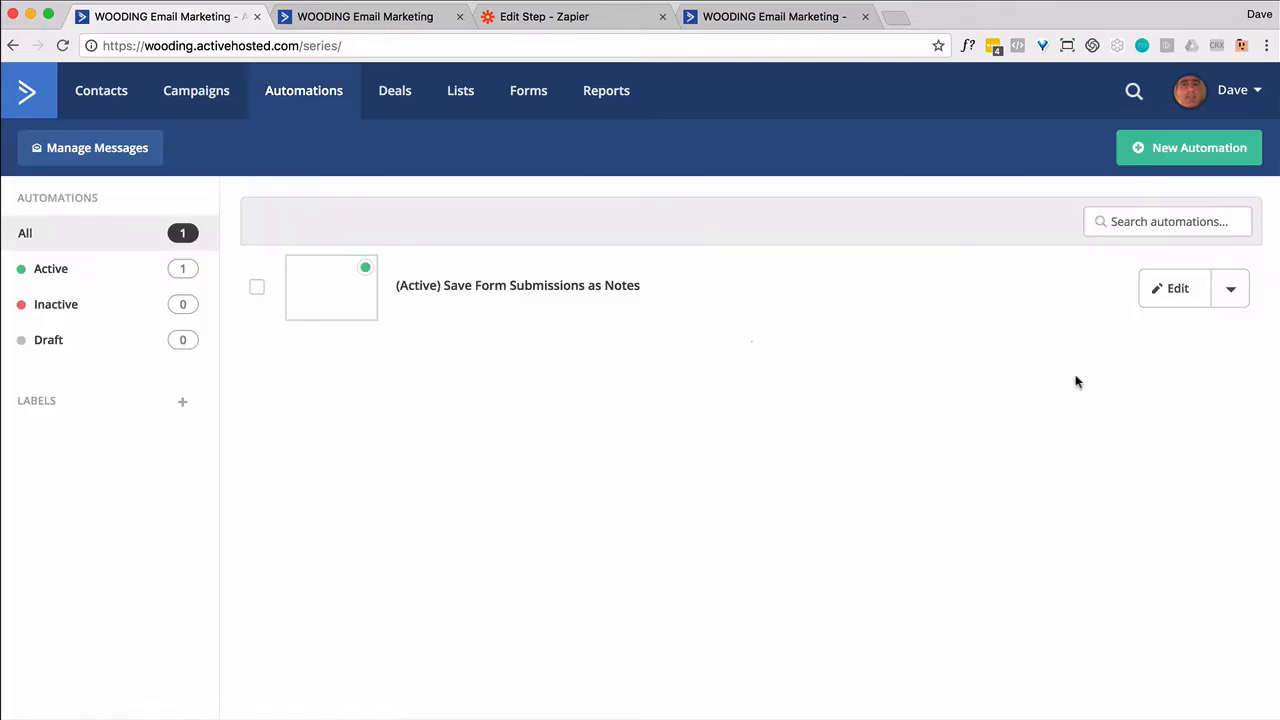
{"action": "left_click", "coordinate": [1172, 289]}
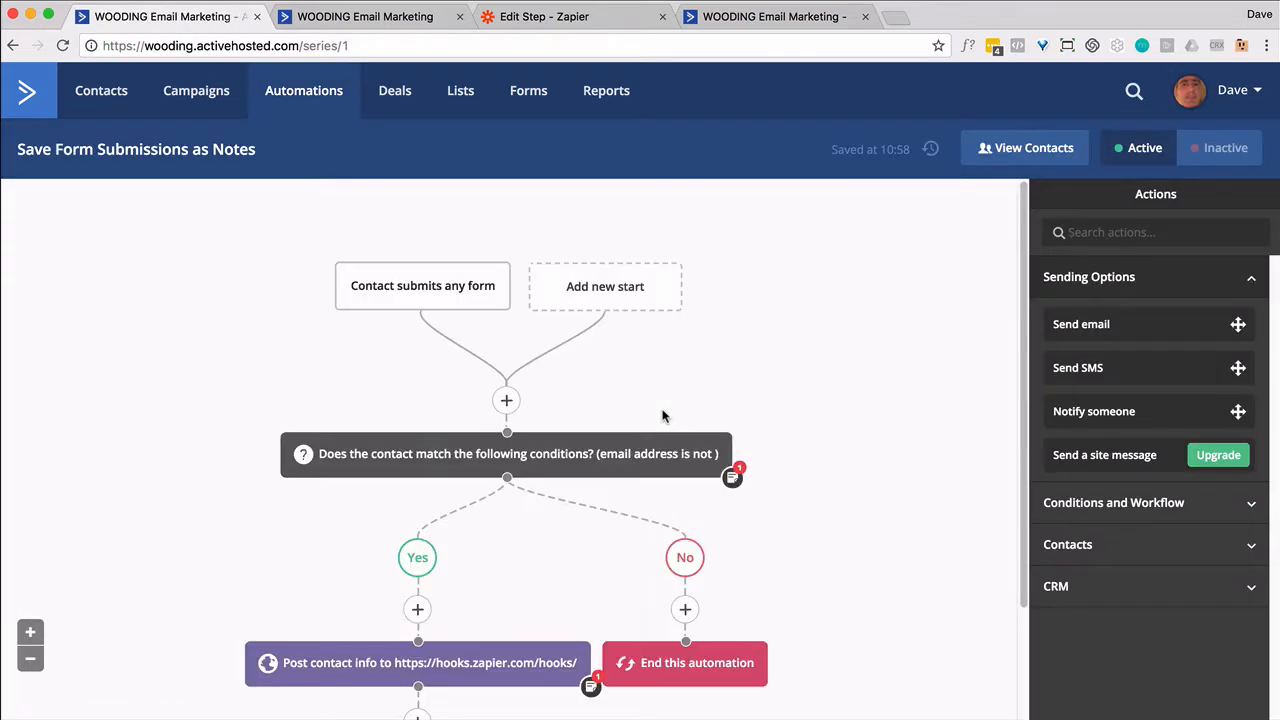
{"action": "left_click", "coordinate": [447, 673]}
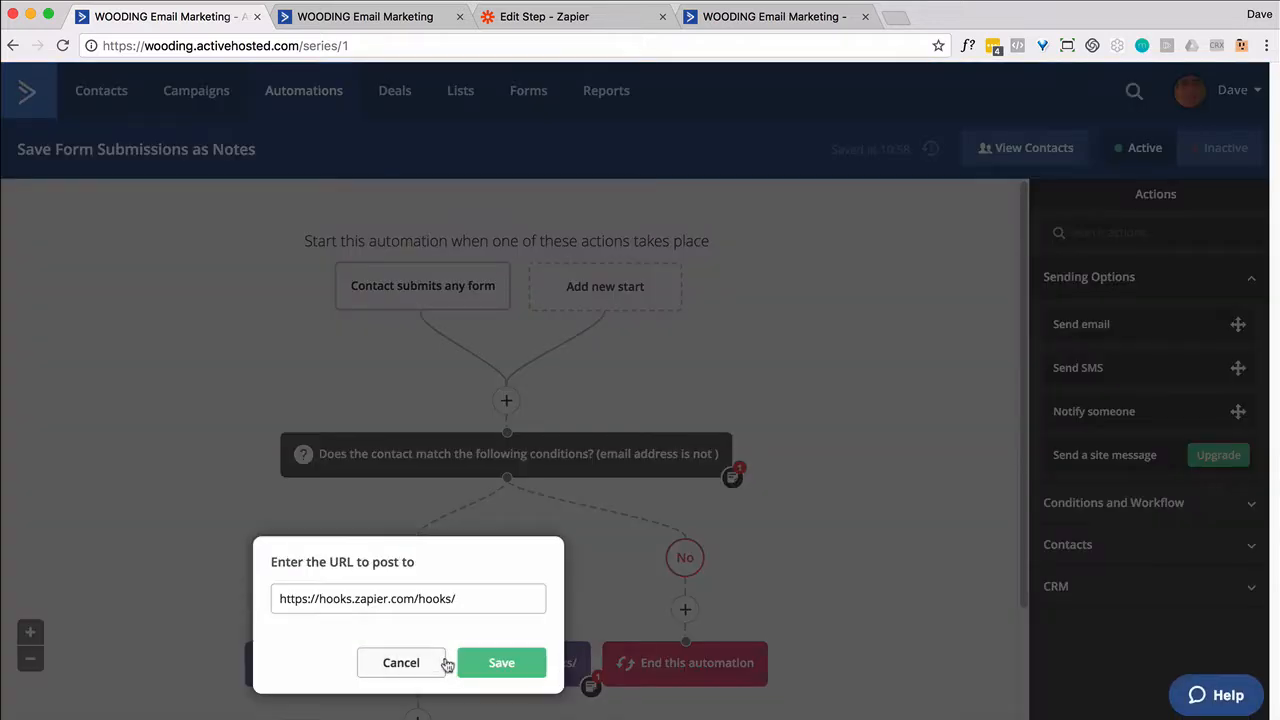
{"action": "triple_click", "coordinate": [399, 604]}
{"action": "key", "text": "super+v"}
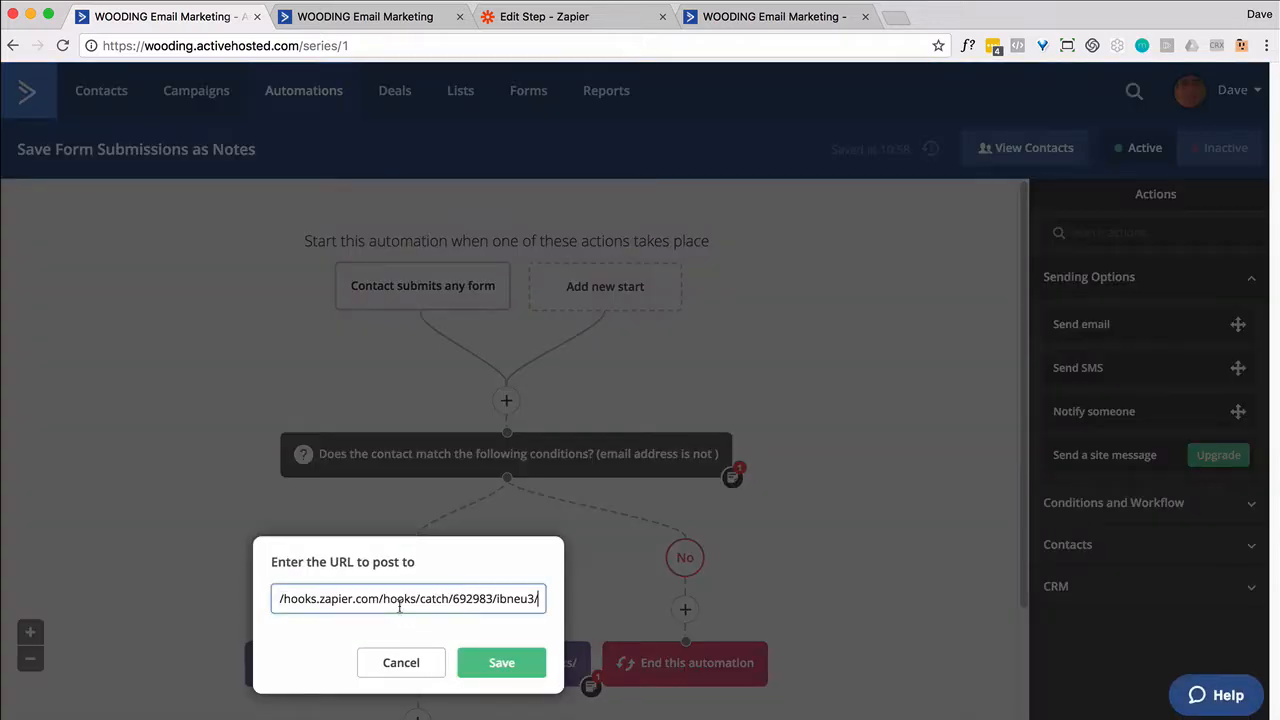
{"action": "left_click", "coordinate": [505, 666]}
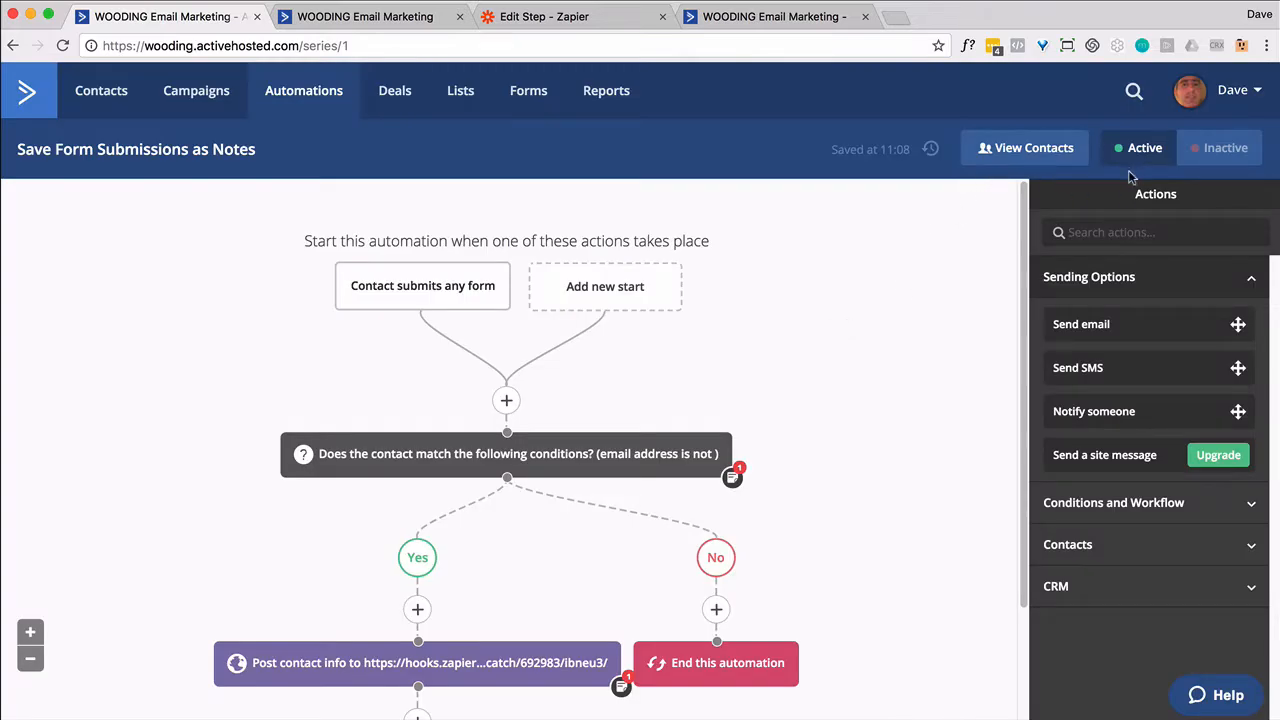
{"action": "left_click", "coordinate": [761, 26]}
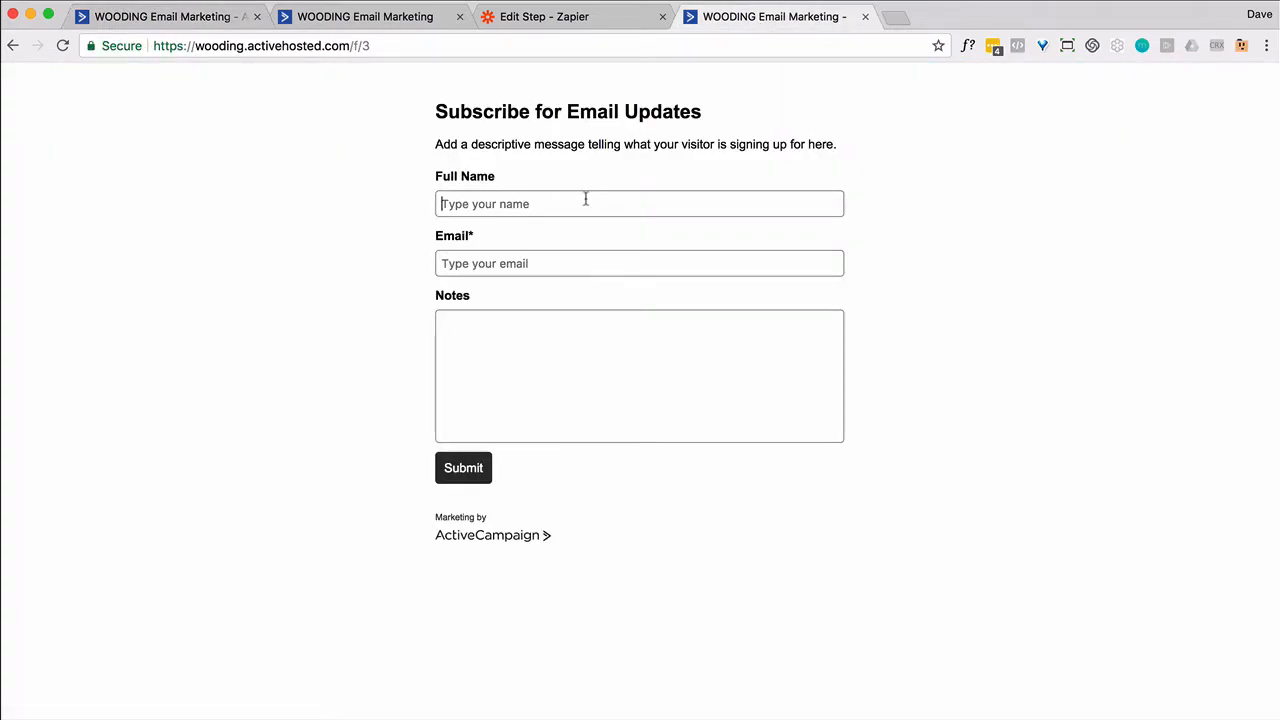
Fill in the test contact's full name, e-mail, and a note for the contact's record
{"action": "key", "text": "BackSpace"}
{"action": "key", "text": "BackSpace"}
{"action": "key", "text": "BackSpace"}
{"action": "key", "text": "BackSpace"}
{"action": "key", "text": "BackSpace"}
{"action": "key", "text": "BackSpace"}
{"action": "key", "text": "BackSpace"}
{"action": "key", "text": "BackSpace"}
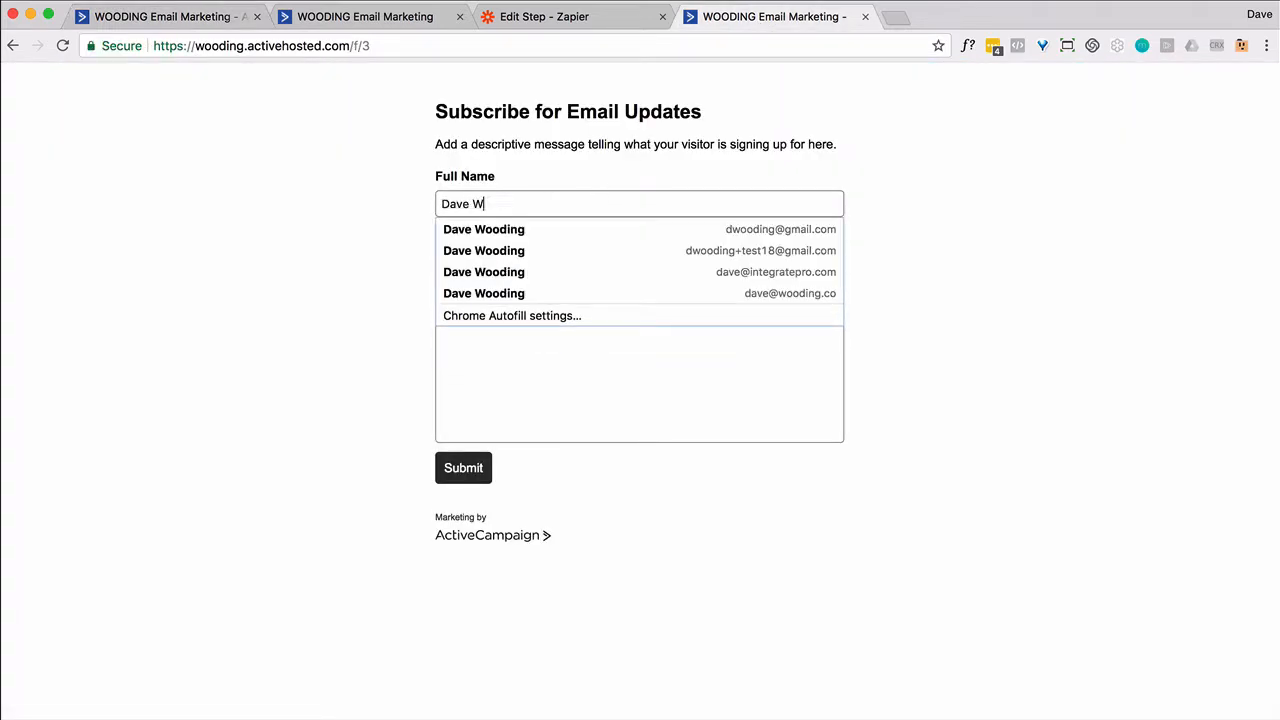
{"action": "key", "text": "Tab"}
{"action": "key", "text": "Tab"}
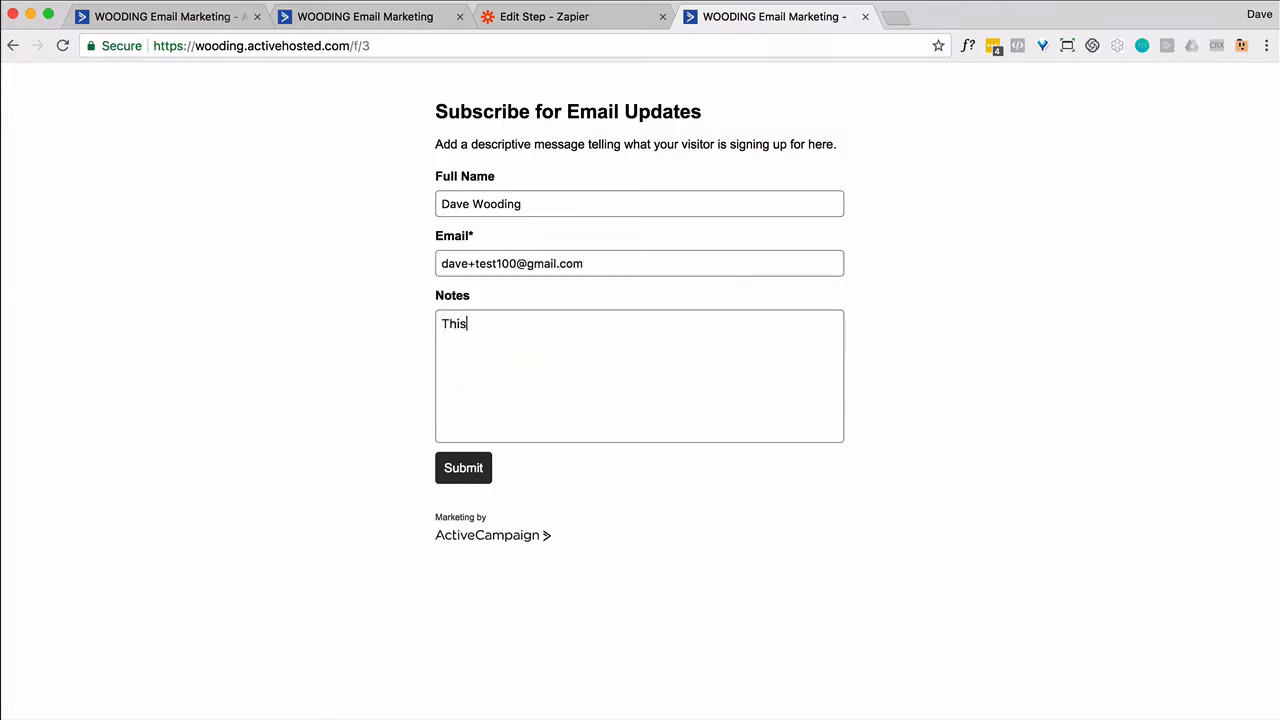
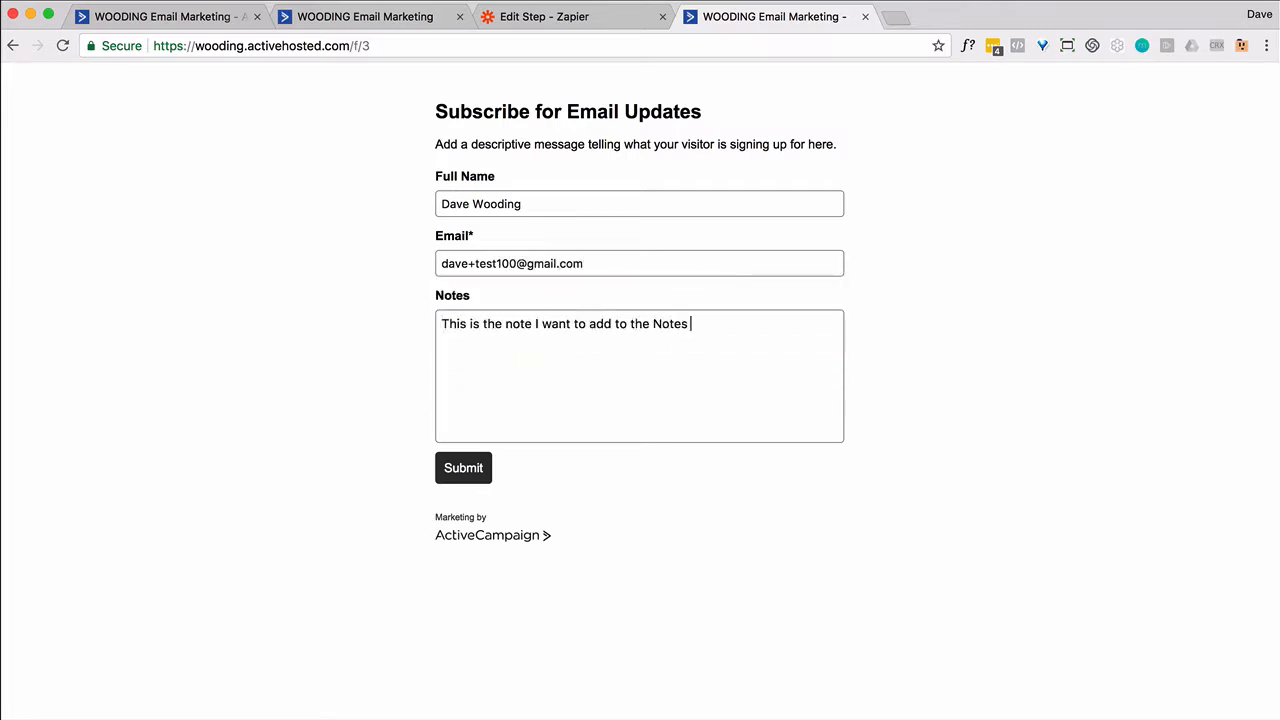
{"action": "key", "text": "BackSpace"}
{"action": "key", "text": "BackSpace"}
{"action": "key", "text": "BackSpace"}
{"action": "key", "text": "BackSpace"}
{"action": "key", "text": "BackSpace"}
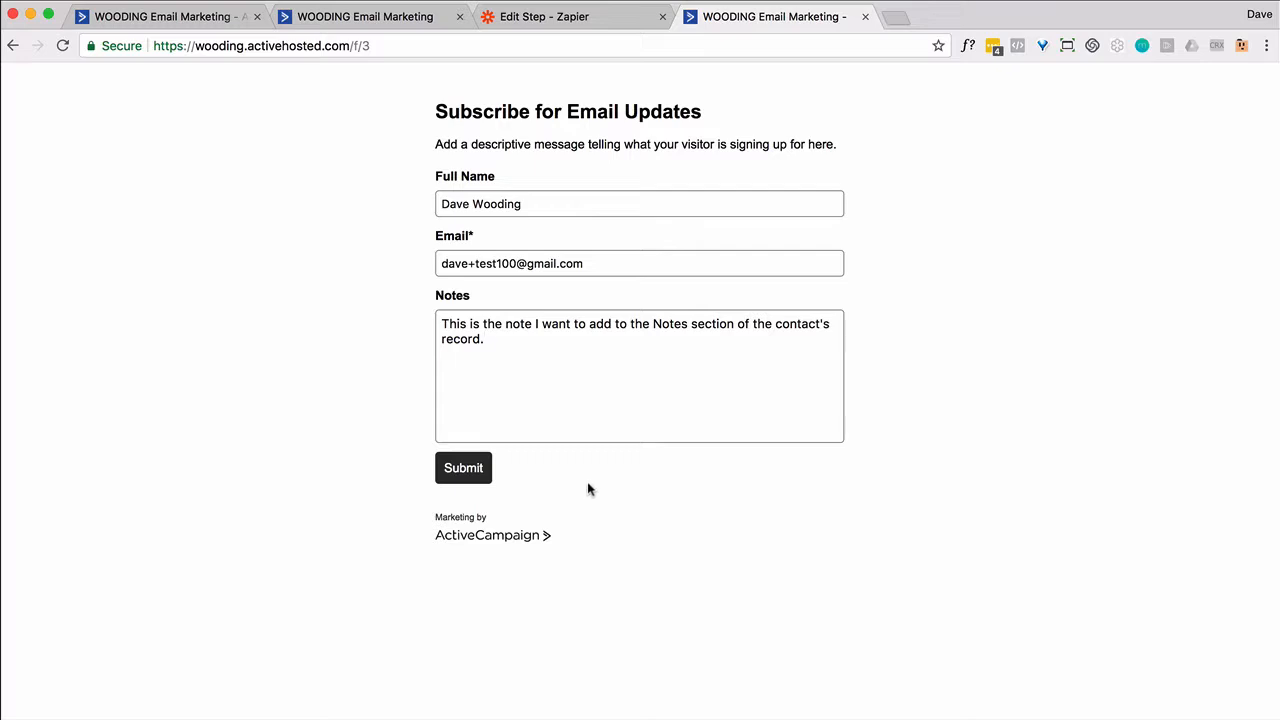
Copy the entered e-mail address, submit the form, and return to ActiveCampaign
{"action": "double_click", "coordinate": [508, 264]}
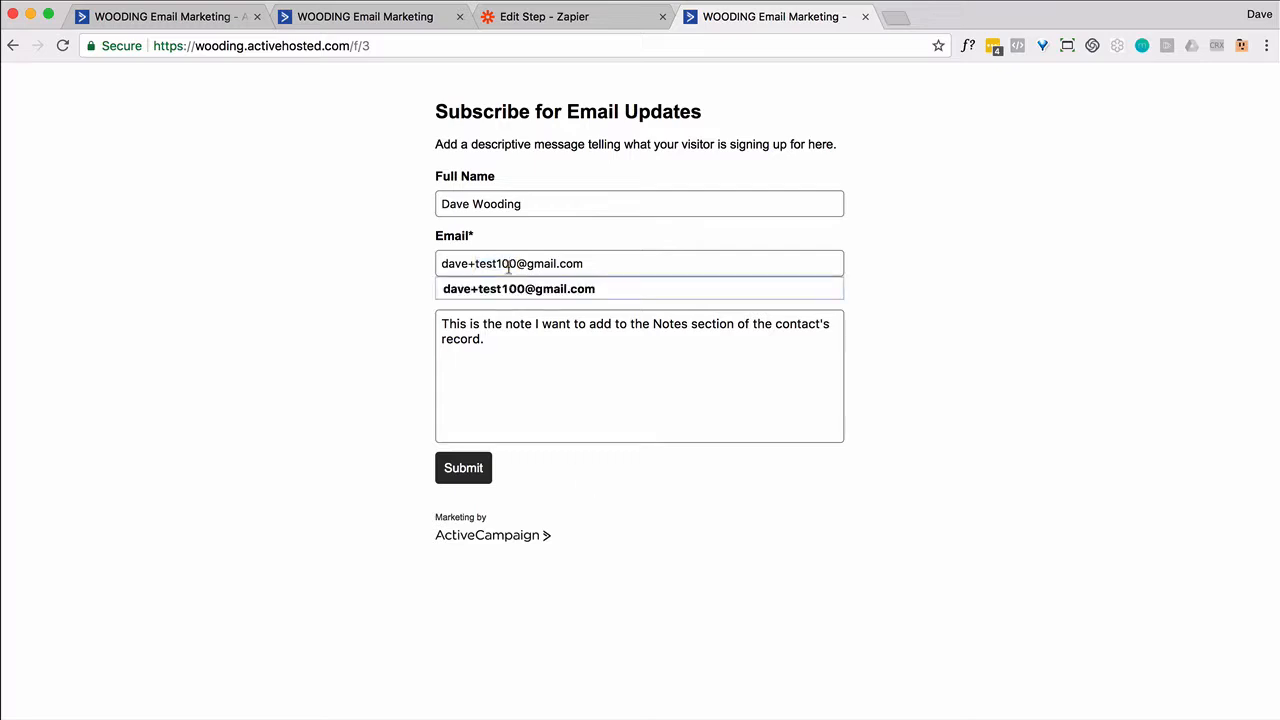
{"action": "triple_click", "coordinate": [508, 264]}
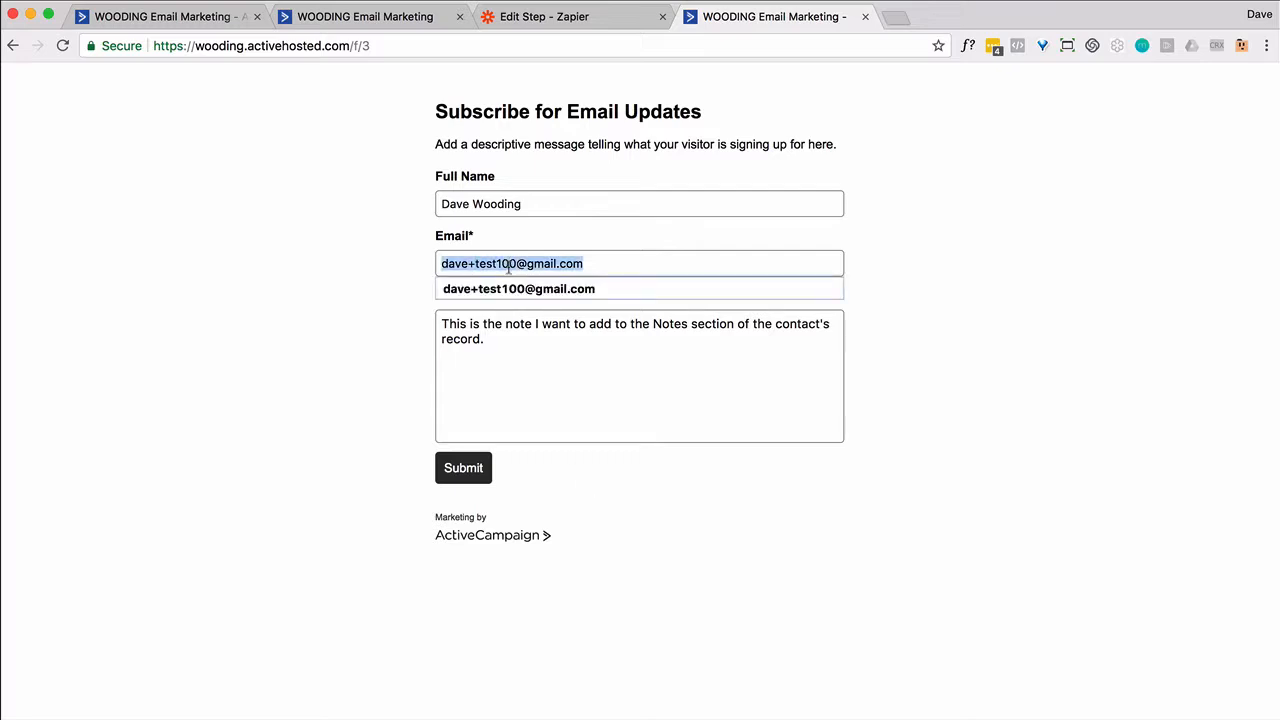
{"action": "left_click", "coordinate": [465, 472]}
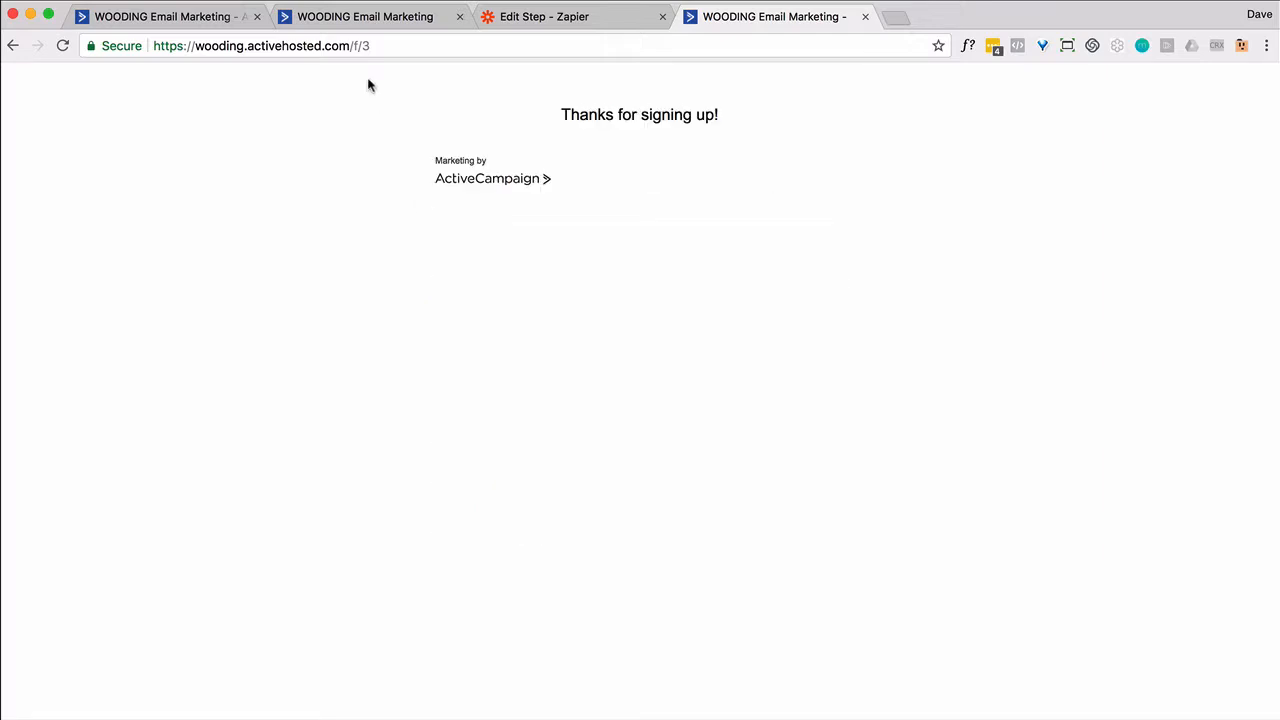
{"action": "left_click", "coordinate": [338, 21]}
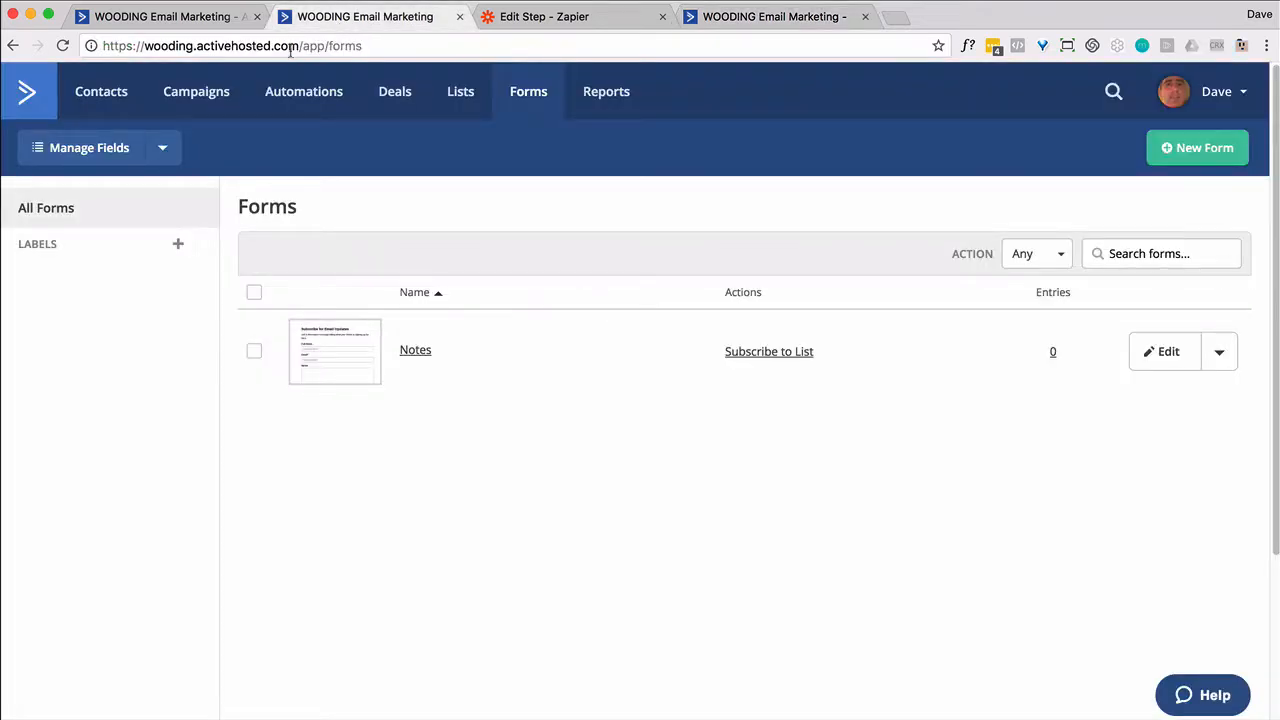
Search contacts for the pasted test e-mail and verify the submitted note on its record
{"action": "left_click", "coordinate": [88, 95]}
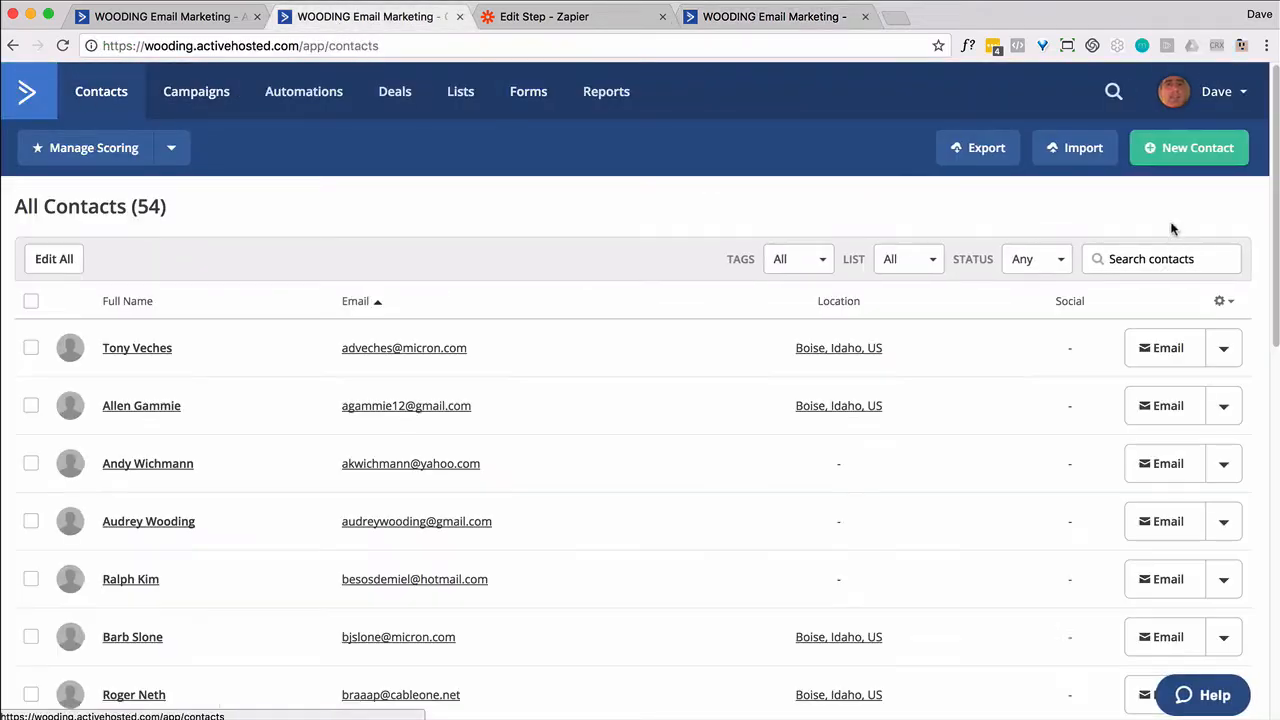
{"action": "left_click", "coordinate": [1162, 262]}
{"action": "key", "text": "super+v"}
{"action": "key", "text": "Return"}
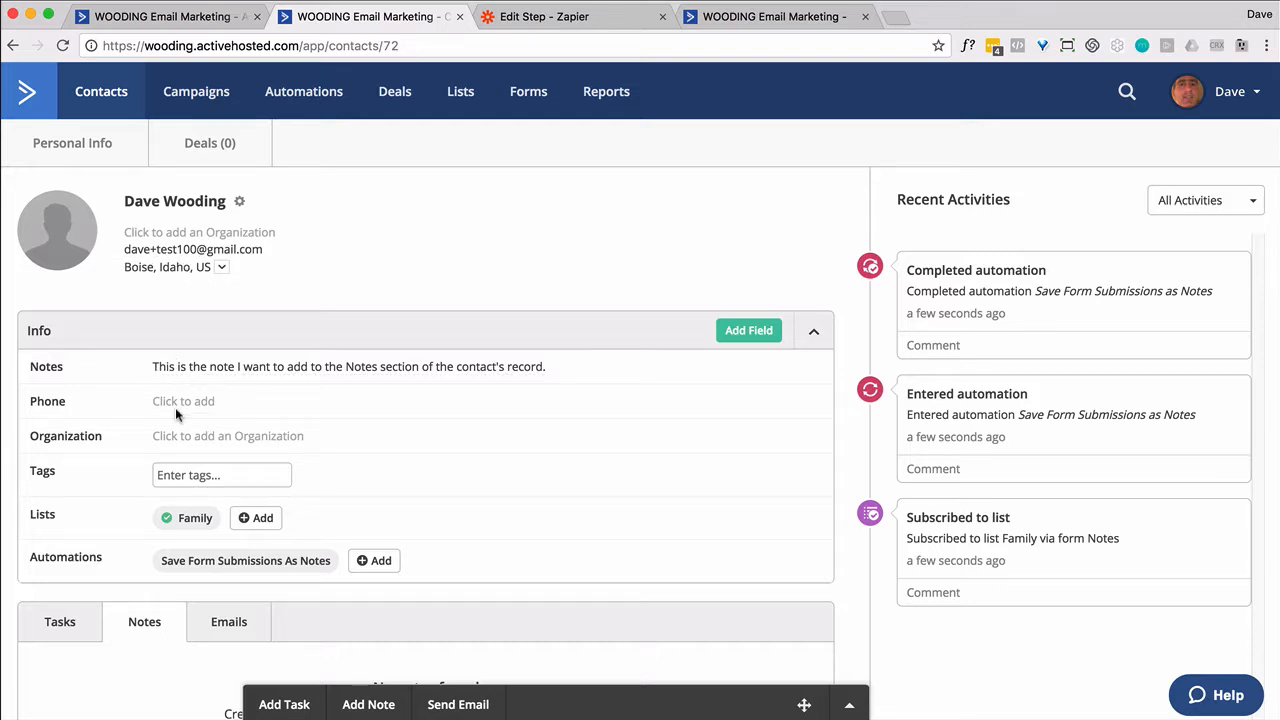
{"action": "scroll", "coordinate": [175, 407], "scroll_direction": "down", "scroll_amount": 3}
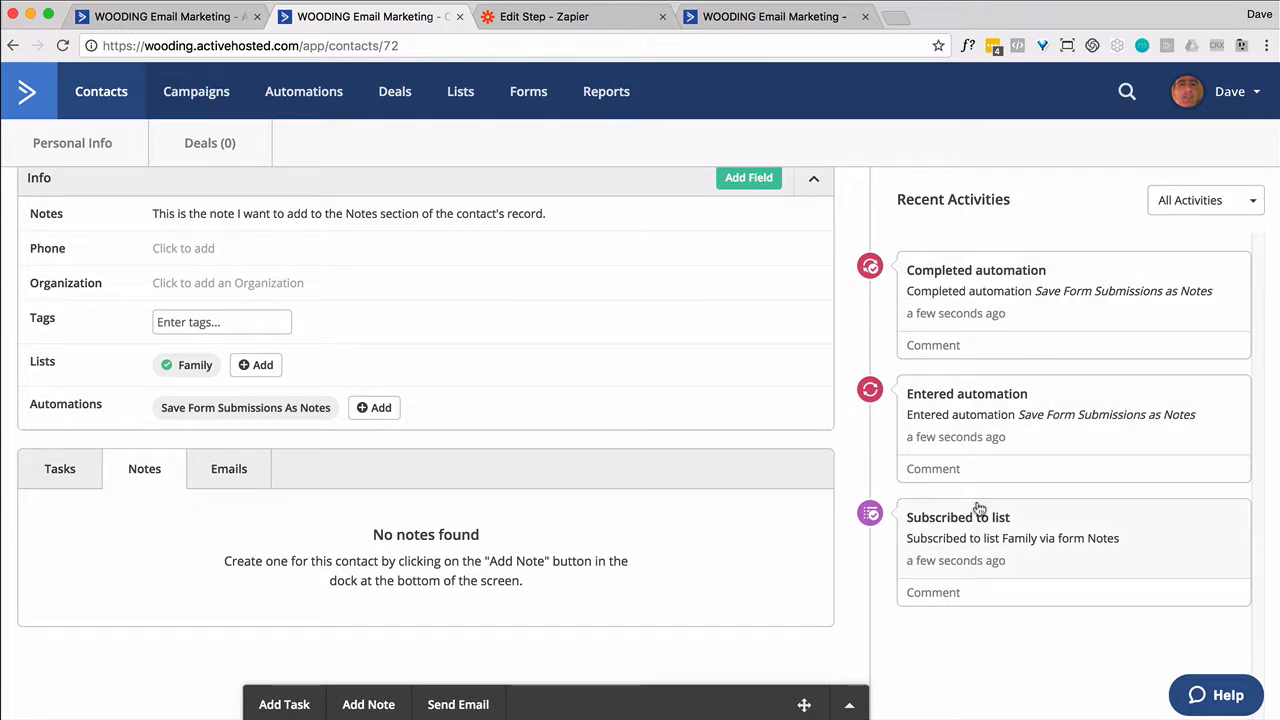
{"action": "scroll", "coordinate": [616, 305], "scroll_direction": "up", "scroll_amount": 1}
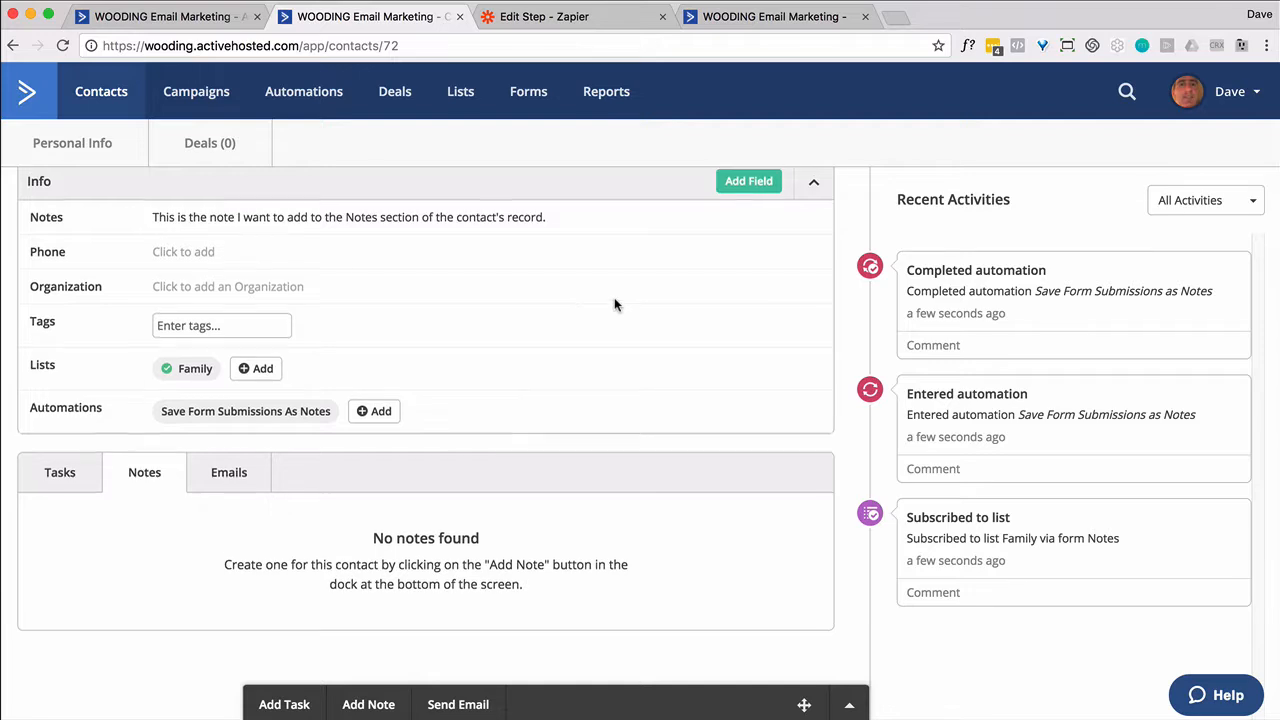
{"action": "scroll", "coordinate": [614, 297], "scroll_direction": "up", "scroll_amount": 2}
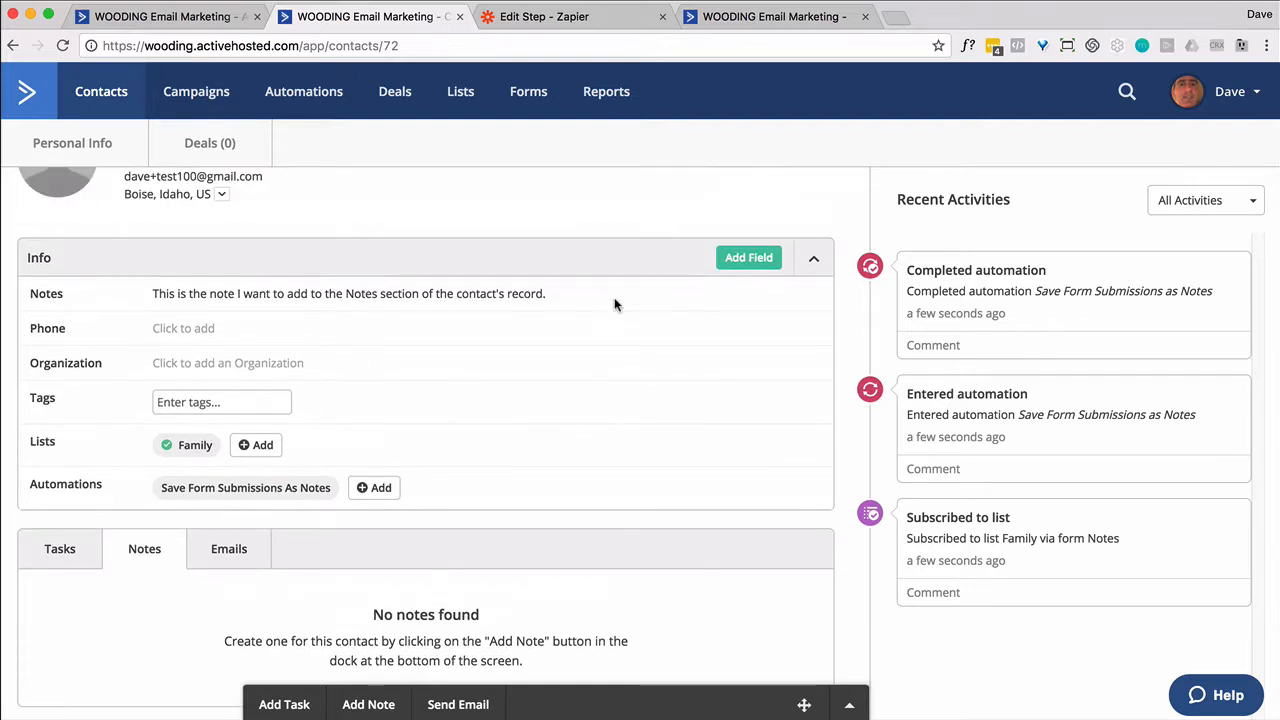
{"action": "left_click", "coordinate": [544, 20]}
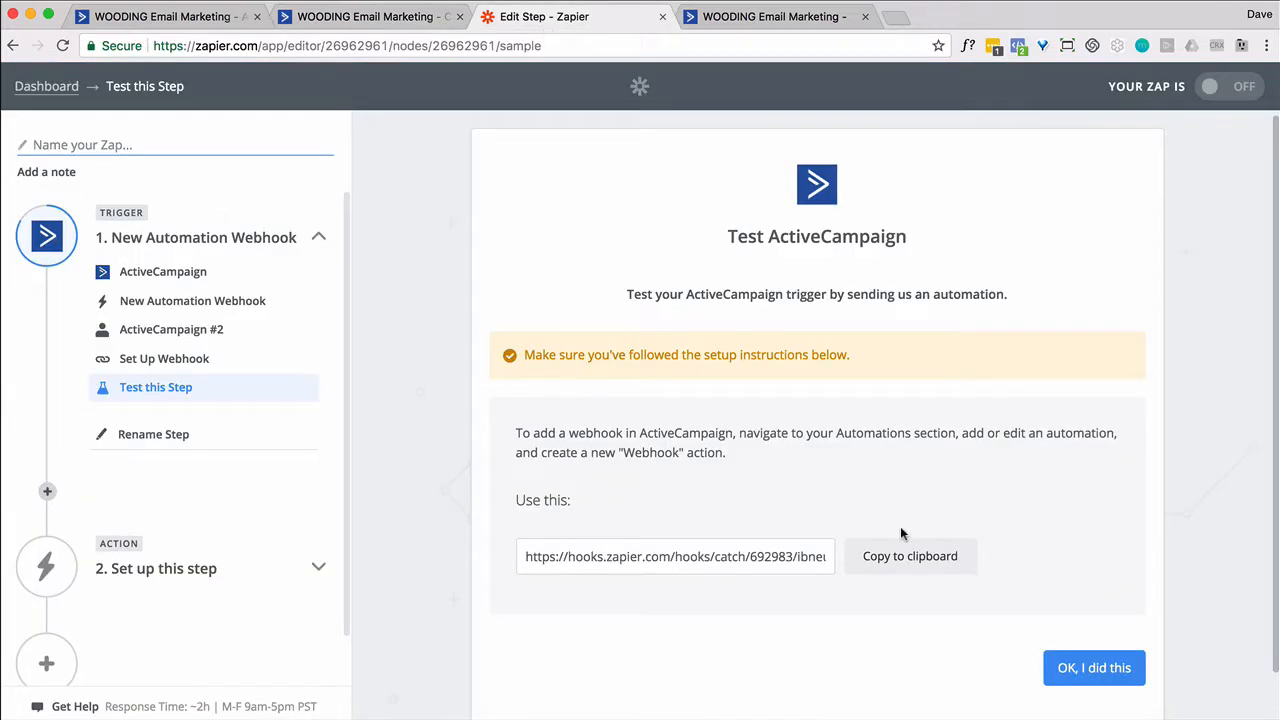
Pass the webhook trigger test and set the action to ActiveCampaign Add Contact Note using ActiveCampaign #2
{"action": "left_click", "coordinate": [1068, 669]}
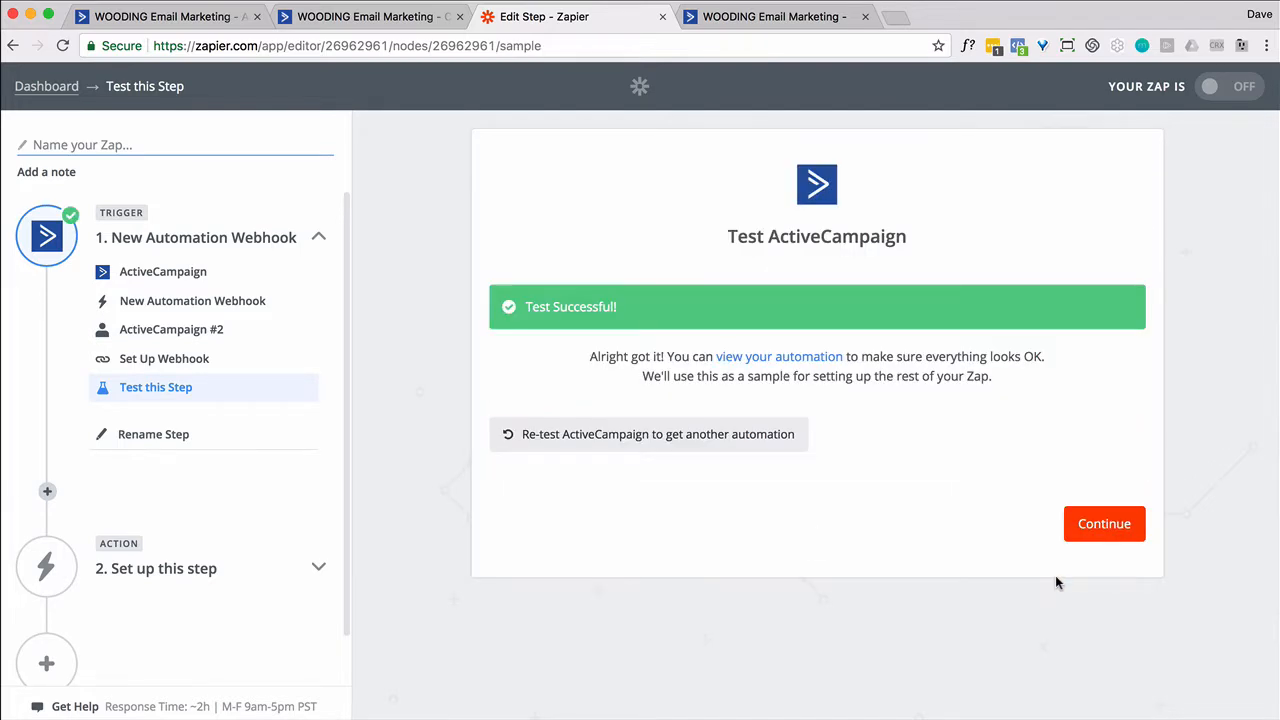
{"action": "left_click", "coordinate": [1098, 530]}
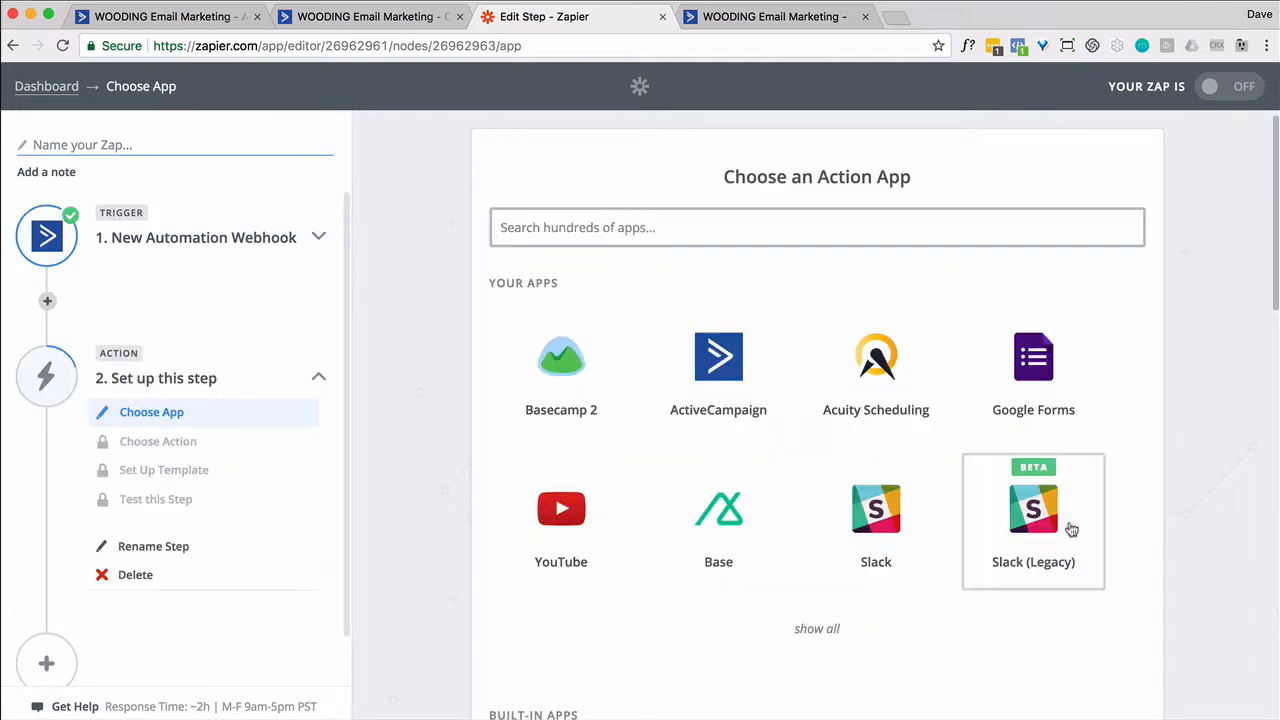
{"action": "left_click", "coordinate": [725, 365]}
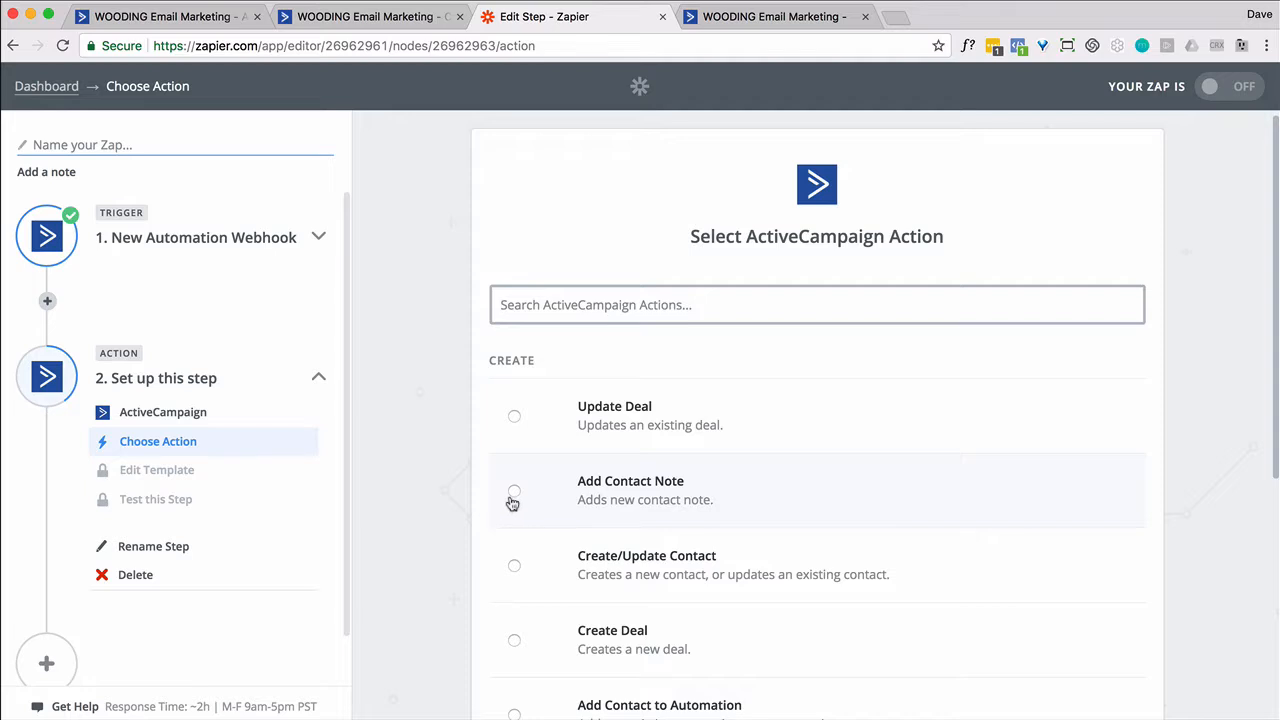
{"action": "left_click", "coordinate": [513, 494]}
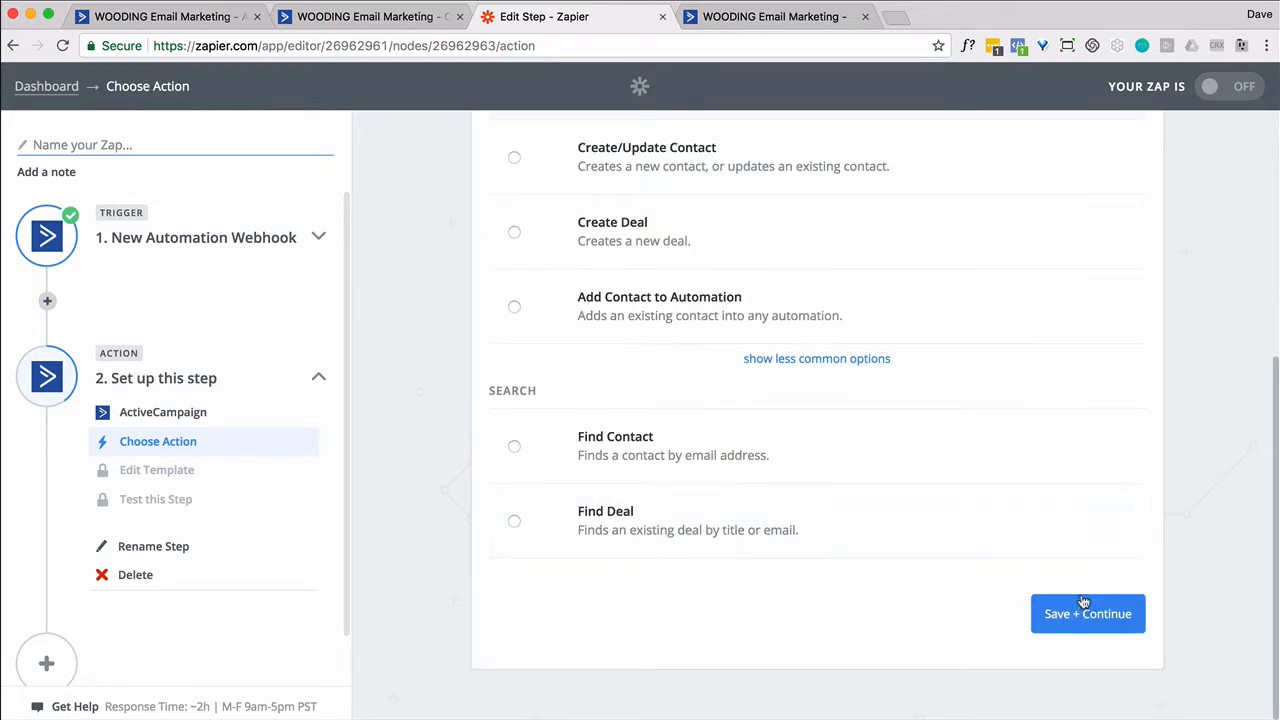
{"action": "left_click", "coordinate": [1086, 605]}
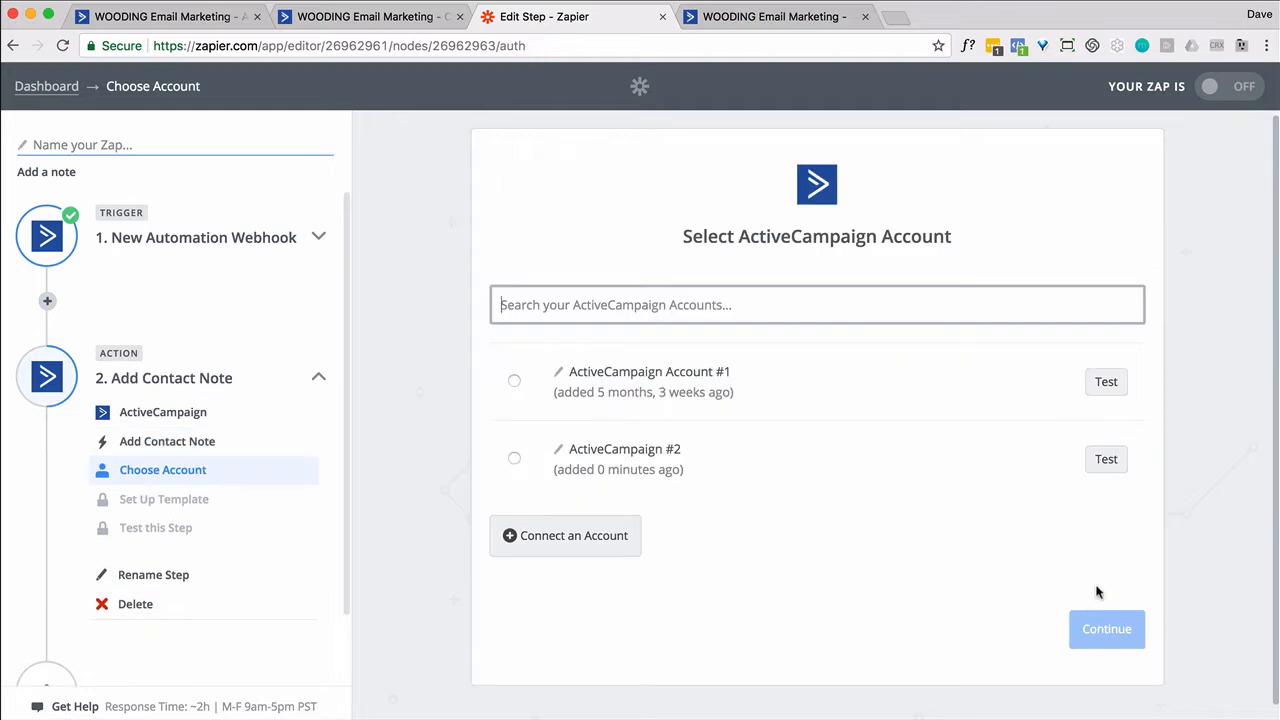
{"action": "left_click", "coordinate": [514, 459]}
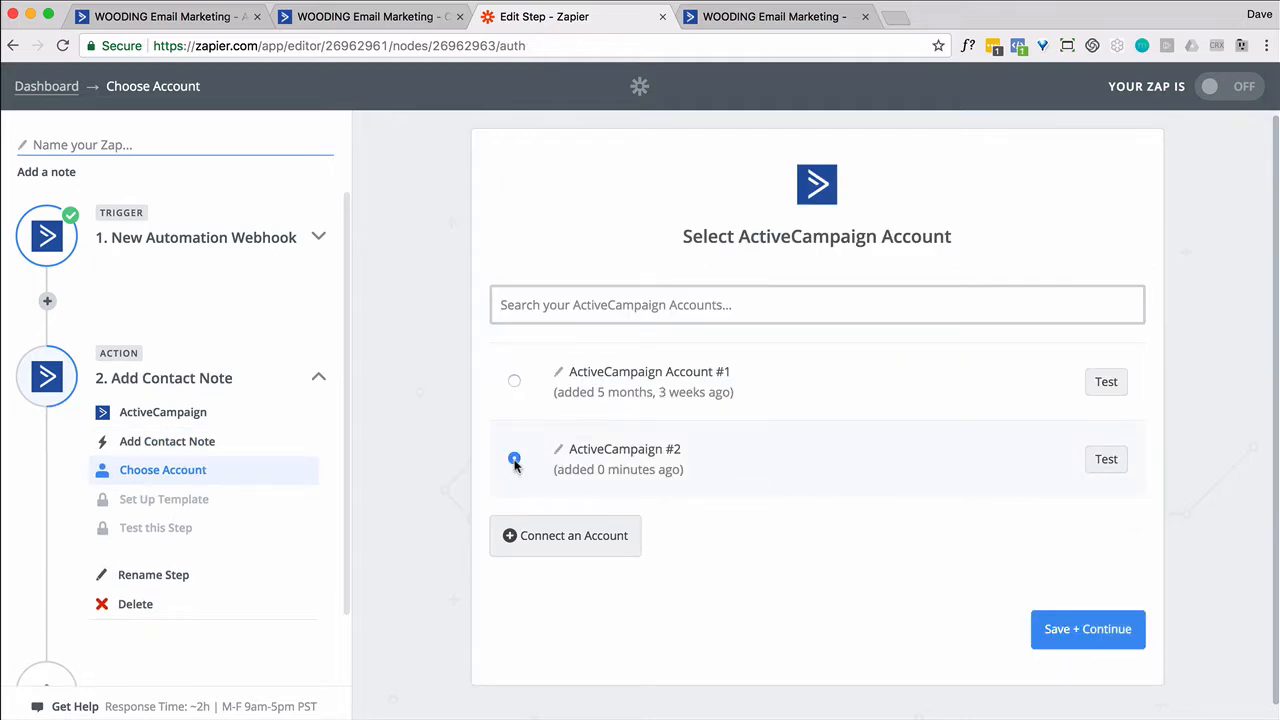
{"action": "left_click", "coordinate": [1086, 632]}
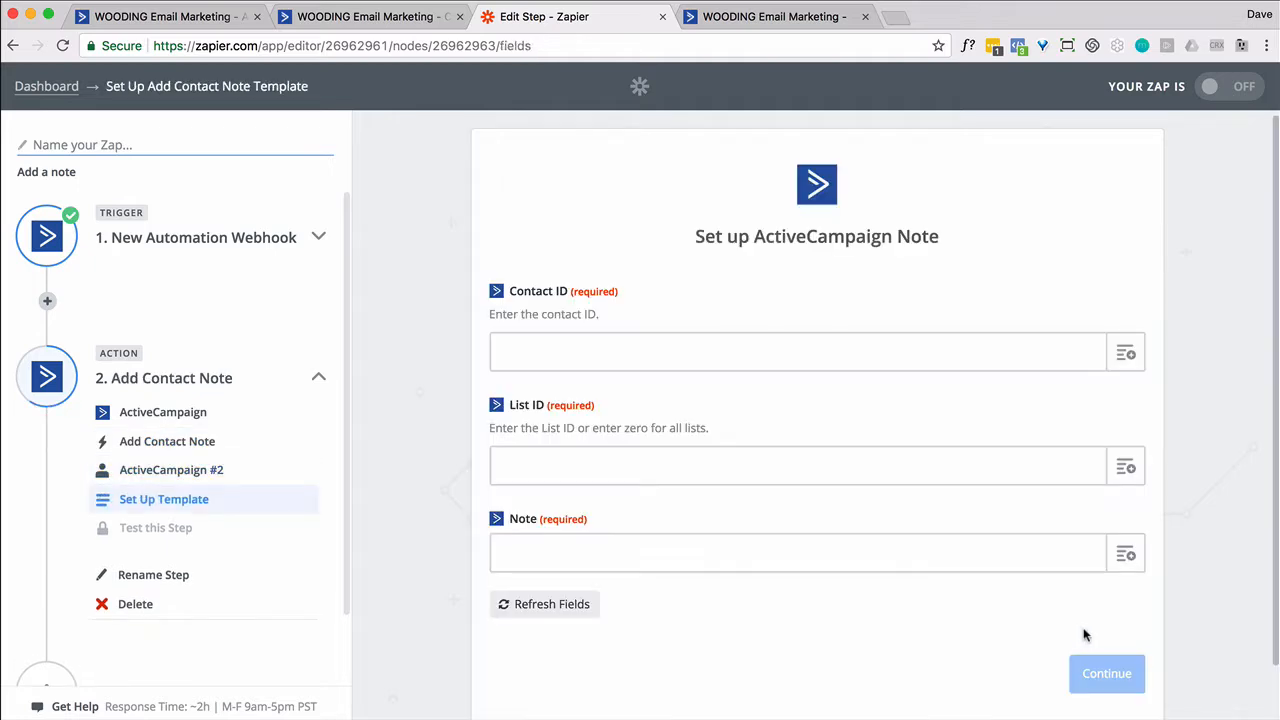
Map Contact ID to the trigger's Contact[id] and fill in List ID 0
{"action": "left_click", "coordinate": [1125, 355]}
{"action": "scroll", "coordinate": [903, 471], "scroll_direction": "down", "scroll_amount": 2}
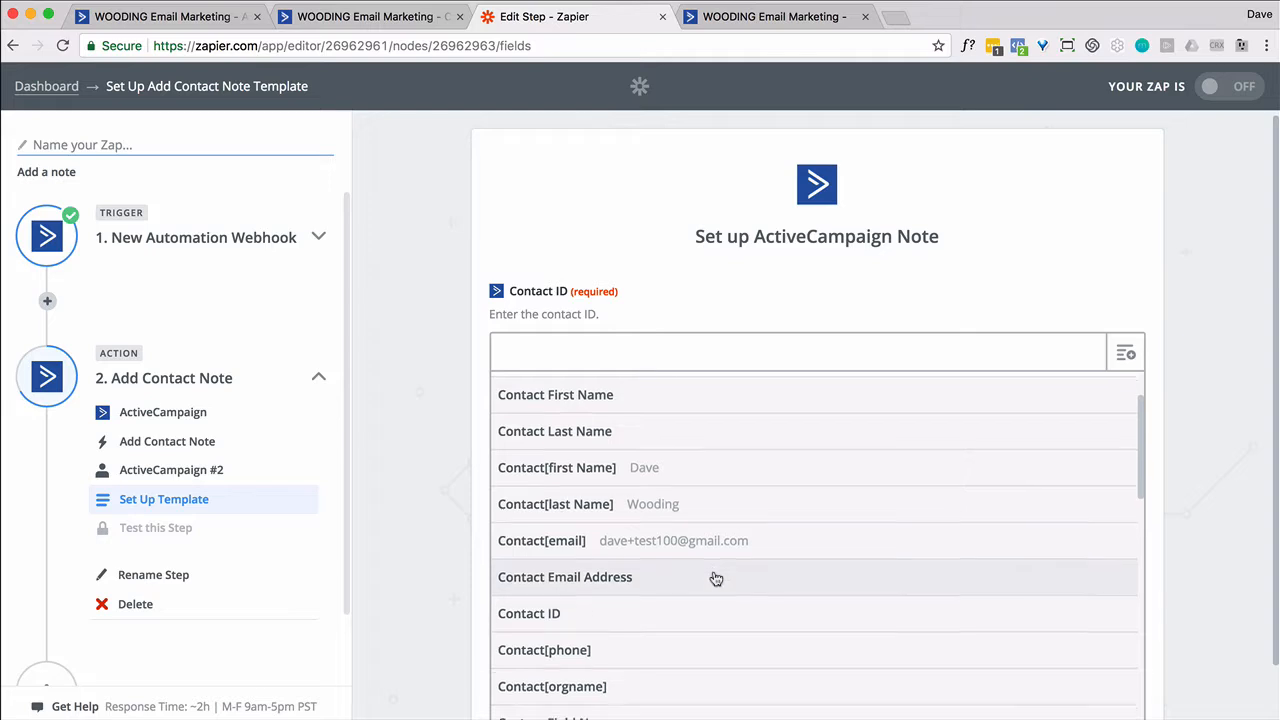
{"action": "scroll", "coordinate": [714, 580], "scroll_direction": "down", "scroll_amount": 2}
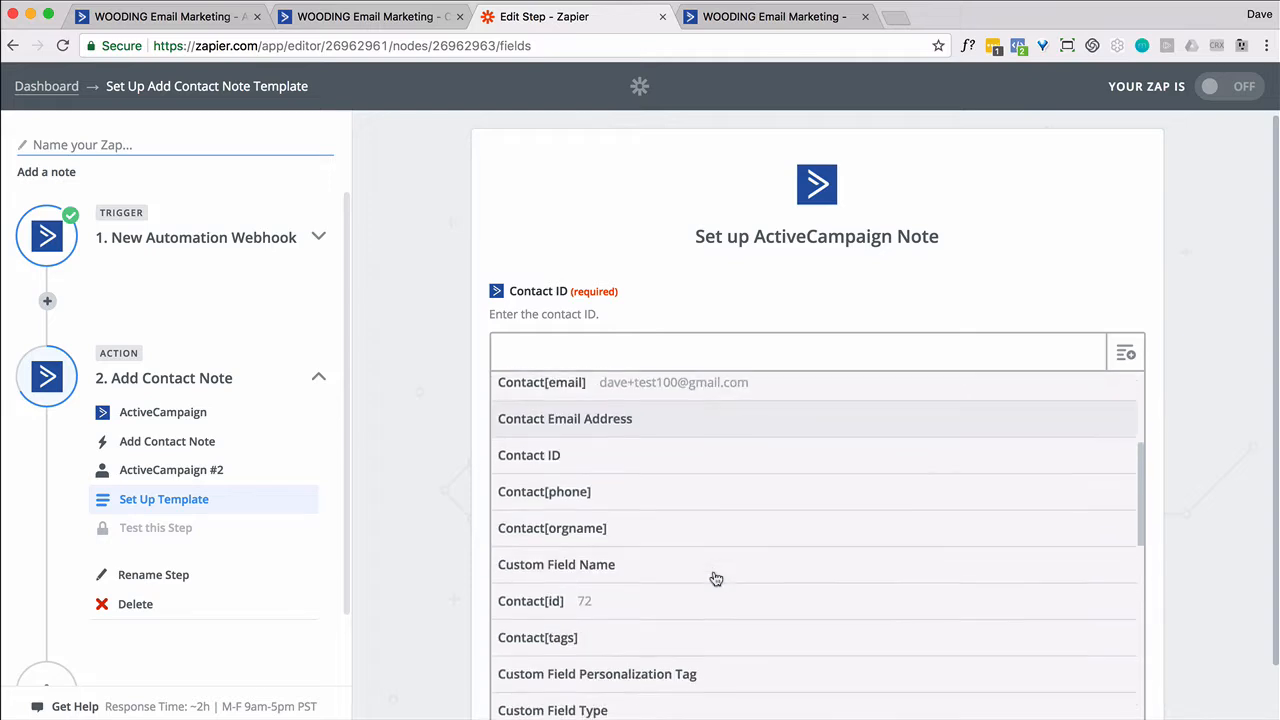
{"action": "left_click", "coordinate": [547, 606]}
{"action": "left_click", "coordinate": [794, 464]}
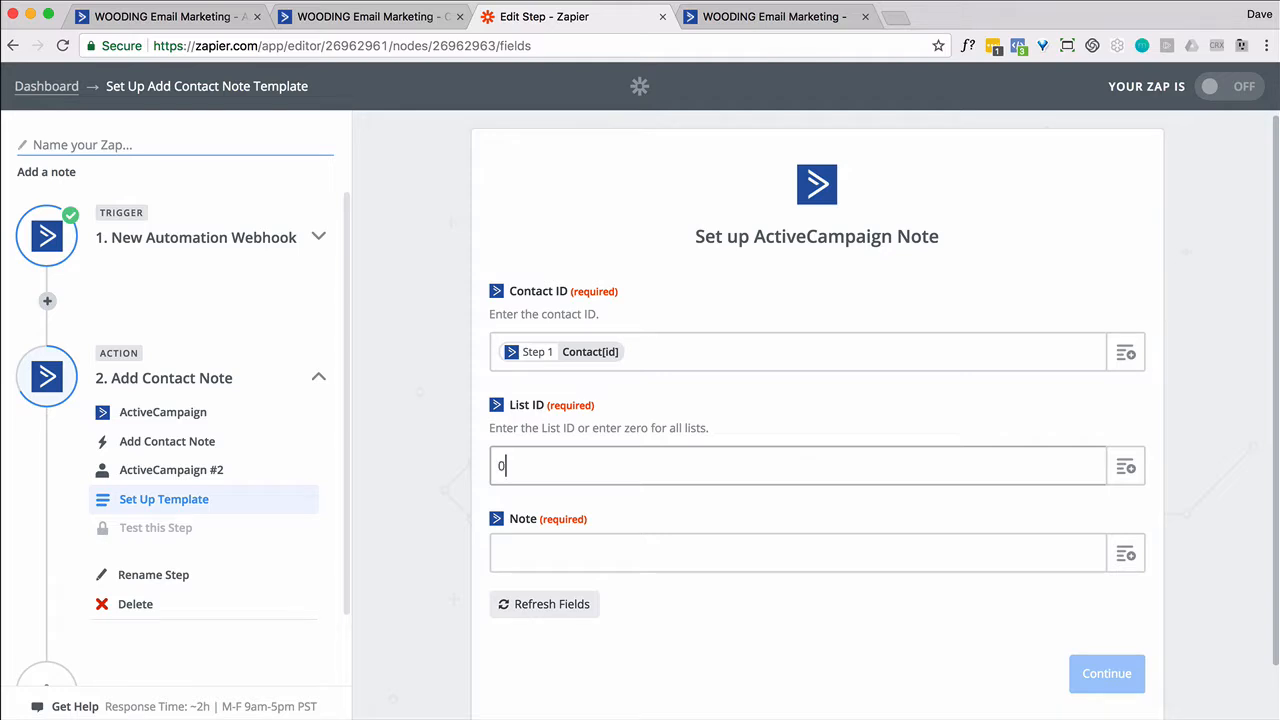
Set the Note to 'Notes submitted:' followed by Contact[fields][notes]
{"action": "left_click", "coordinate": [1128, 558]}
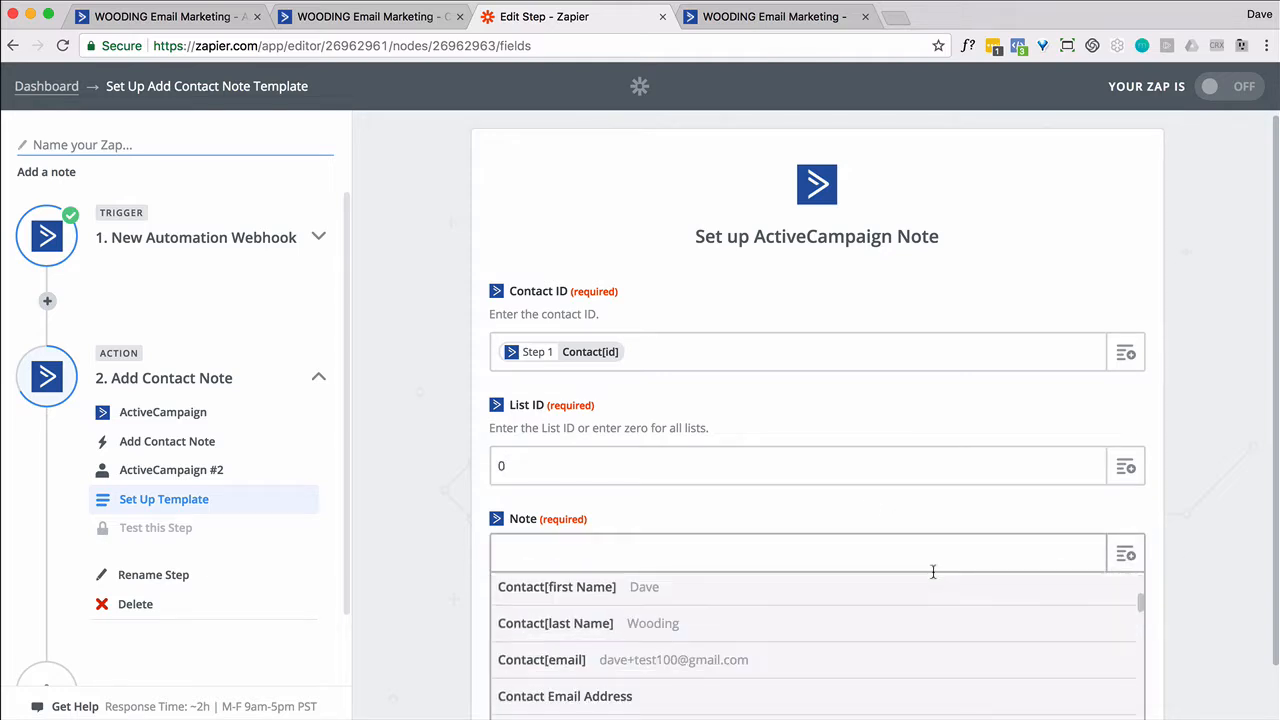
{"action": "scroll", "coordinate": [1188, 595], "scroll_direction": "down", "scroll_amount": 2}
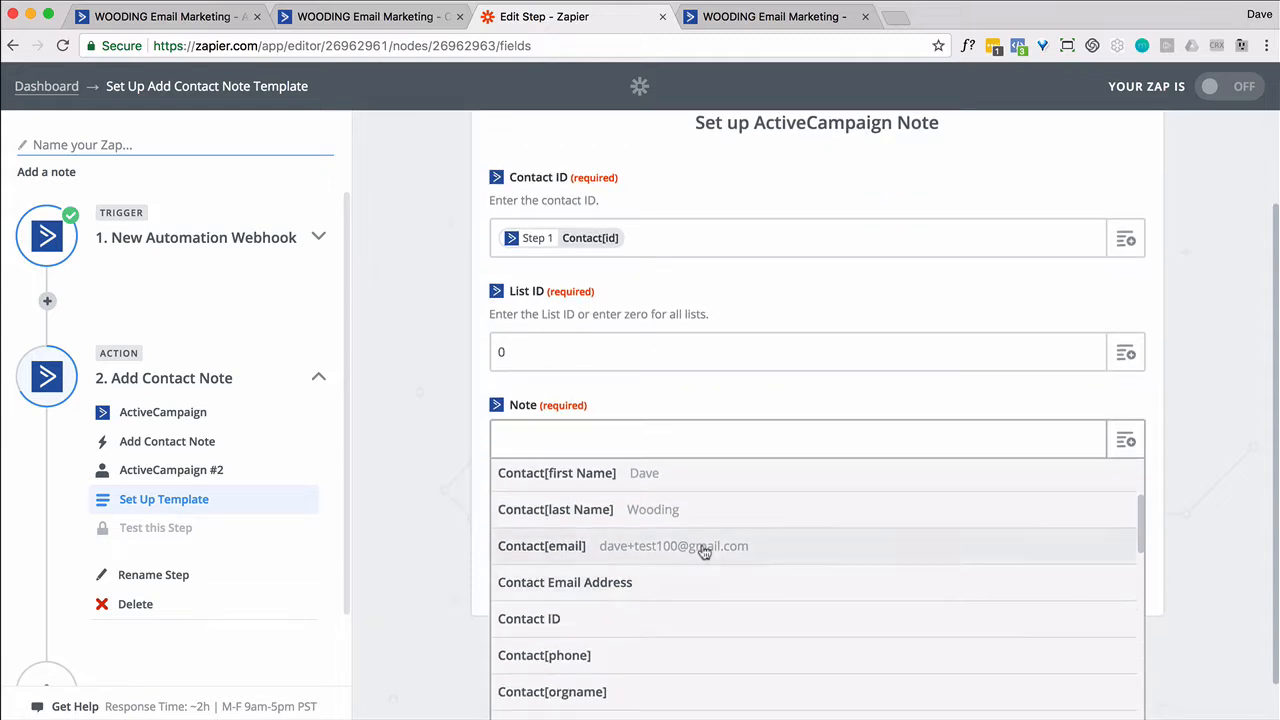
{"action": "scroll", "coordinate": [705, 553], "scroll_direction": "down", "scroll_amount": 1}
{"action": "scroll", "coordinate": [705, 553], "scroll_direction": "down", "scroll_amount": 2}
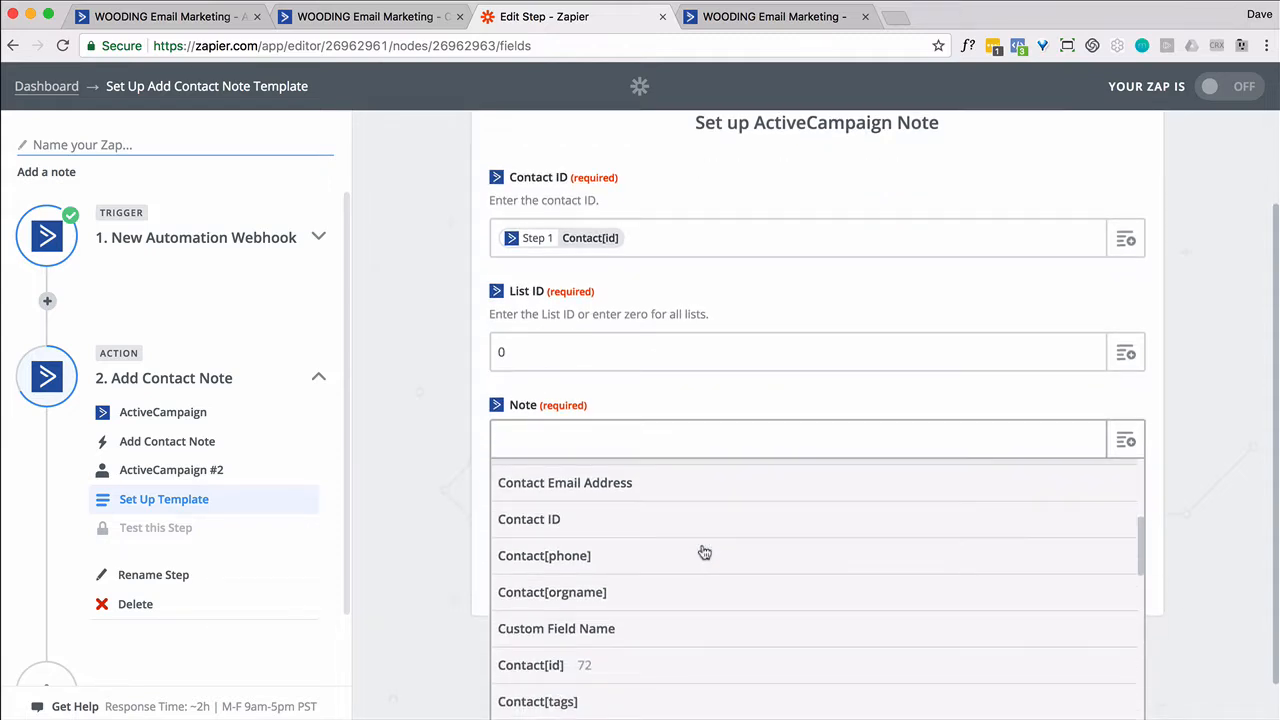
{"action": "scroll", "coordinate": [705, 553], "scroll_direction": "down", "scroll_amount": 5}
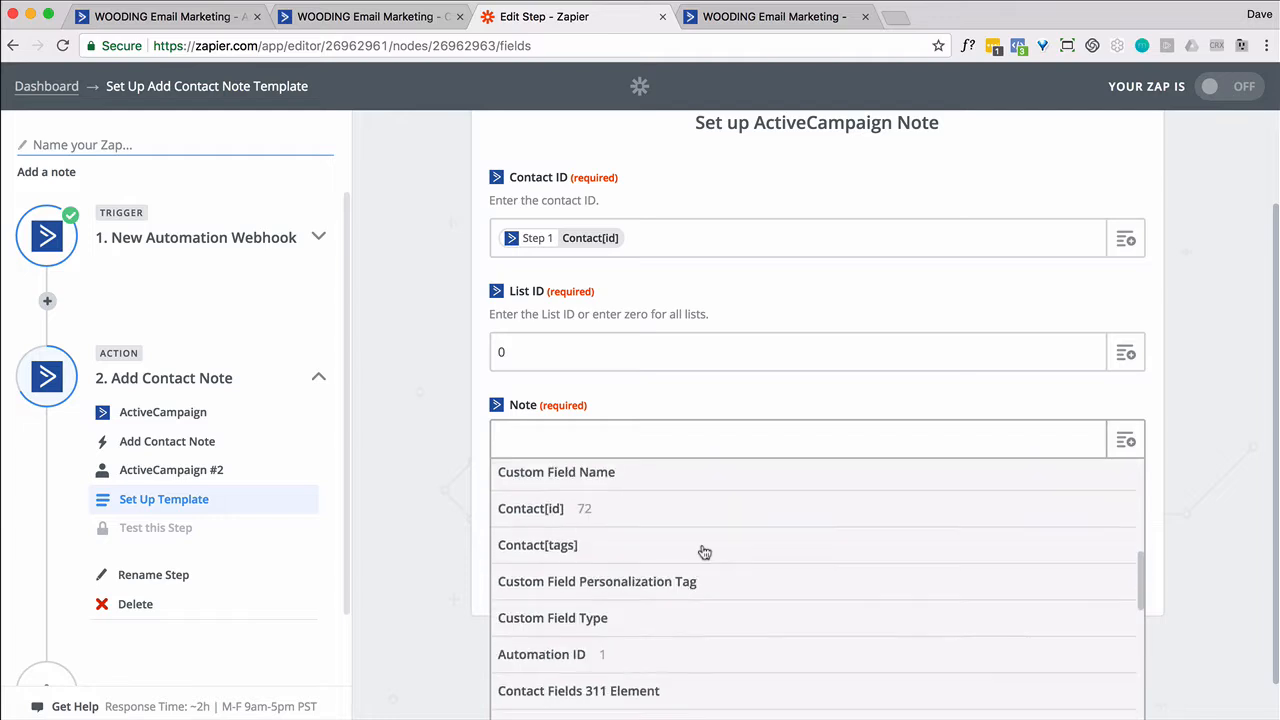
{"action": "scroll", "coordinate": [705, 553], "scroll_direction": "down", "scroll_amount": 4}
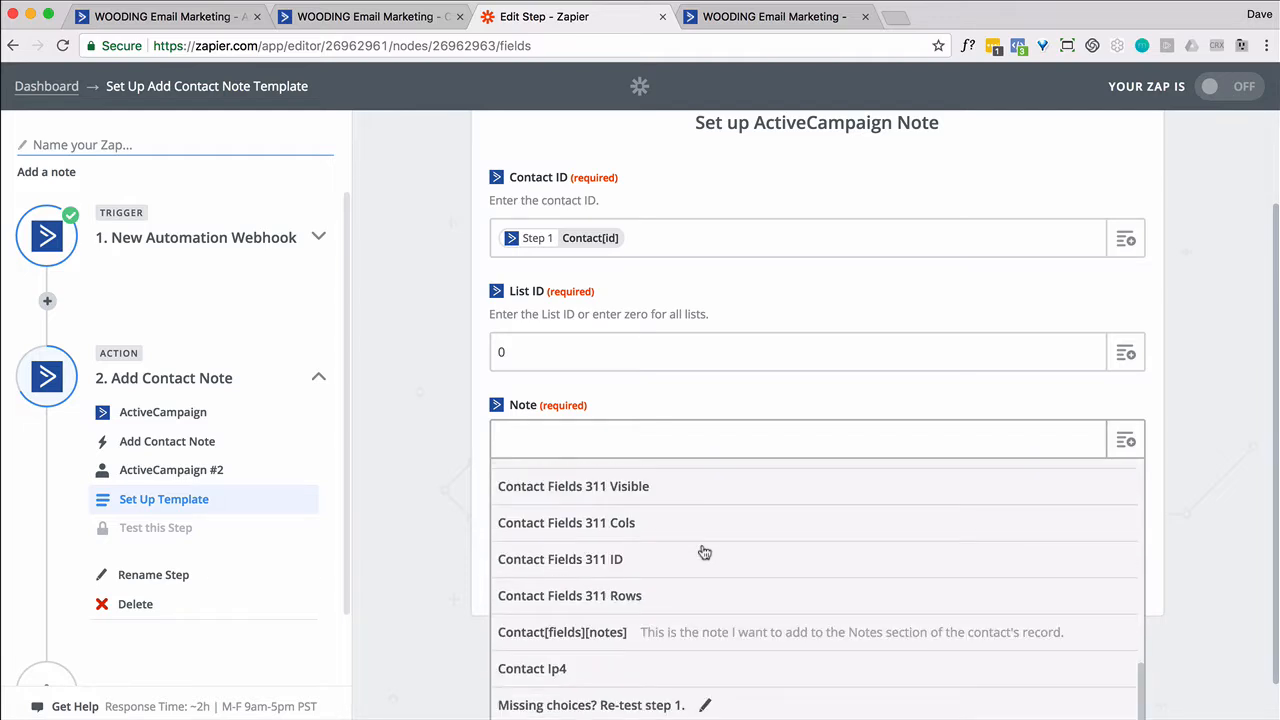
{"action": "left_click", "coordinate": [587, 632]}
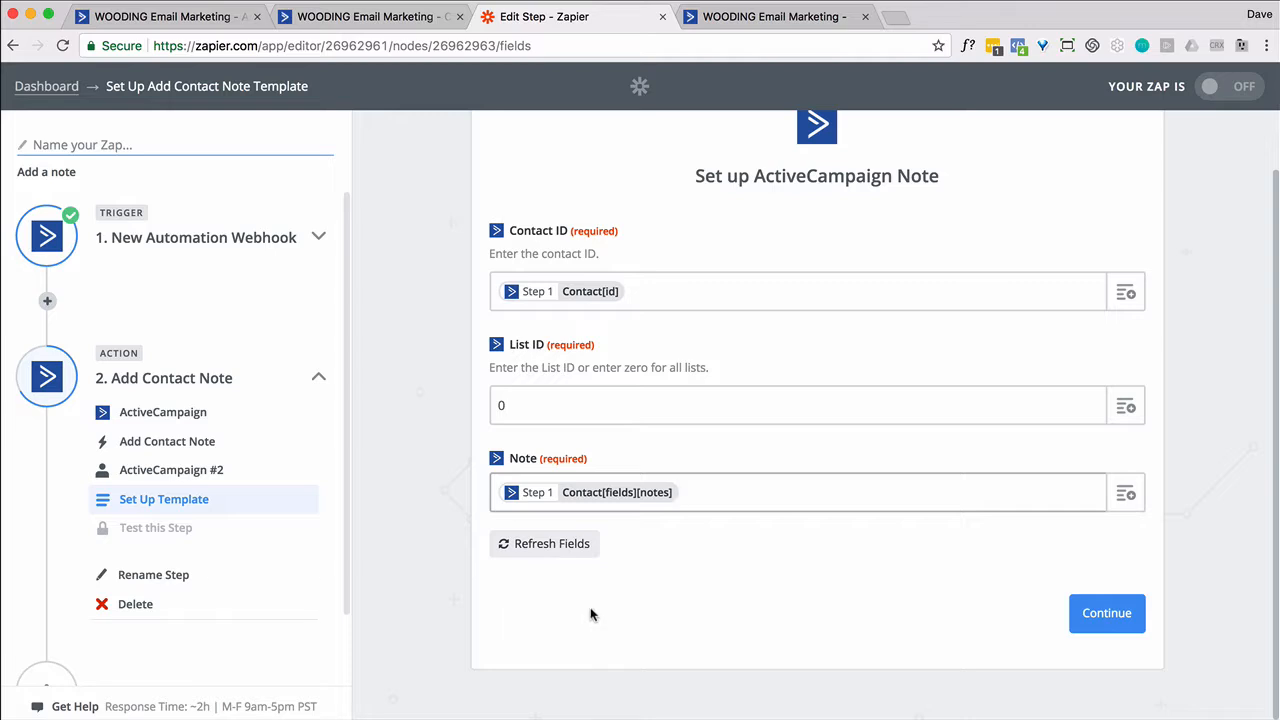
{"action": "key", "text": "Left"}
{"action": "type", "text": "Not"}
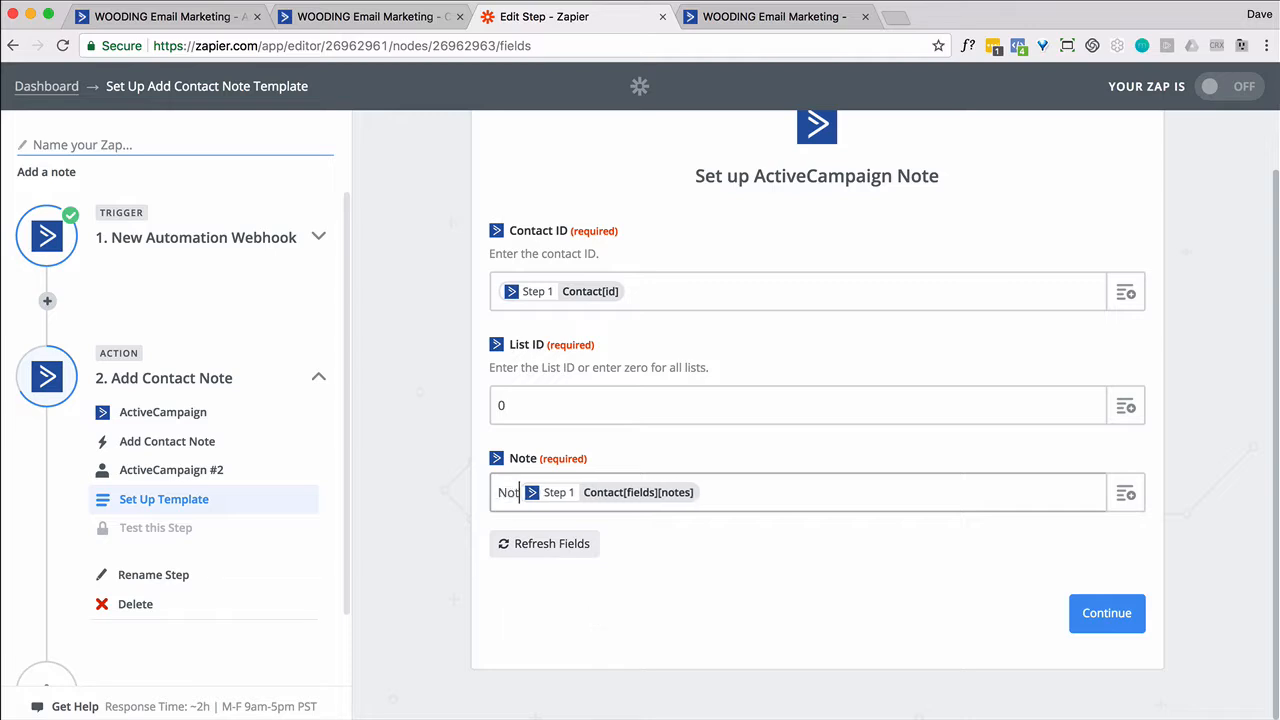
{"action": "type", "text": "es submitt"}
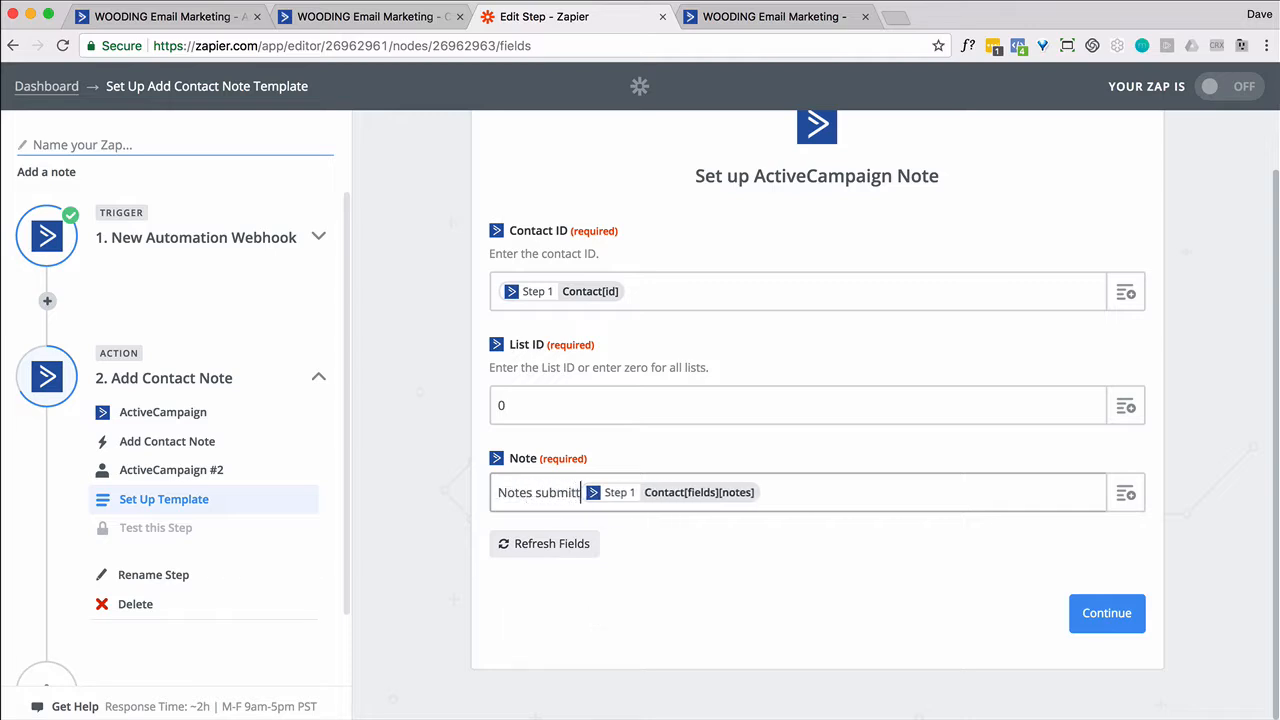
{"action": "type", "text": "ed:"}
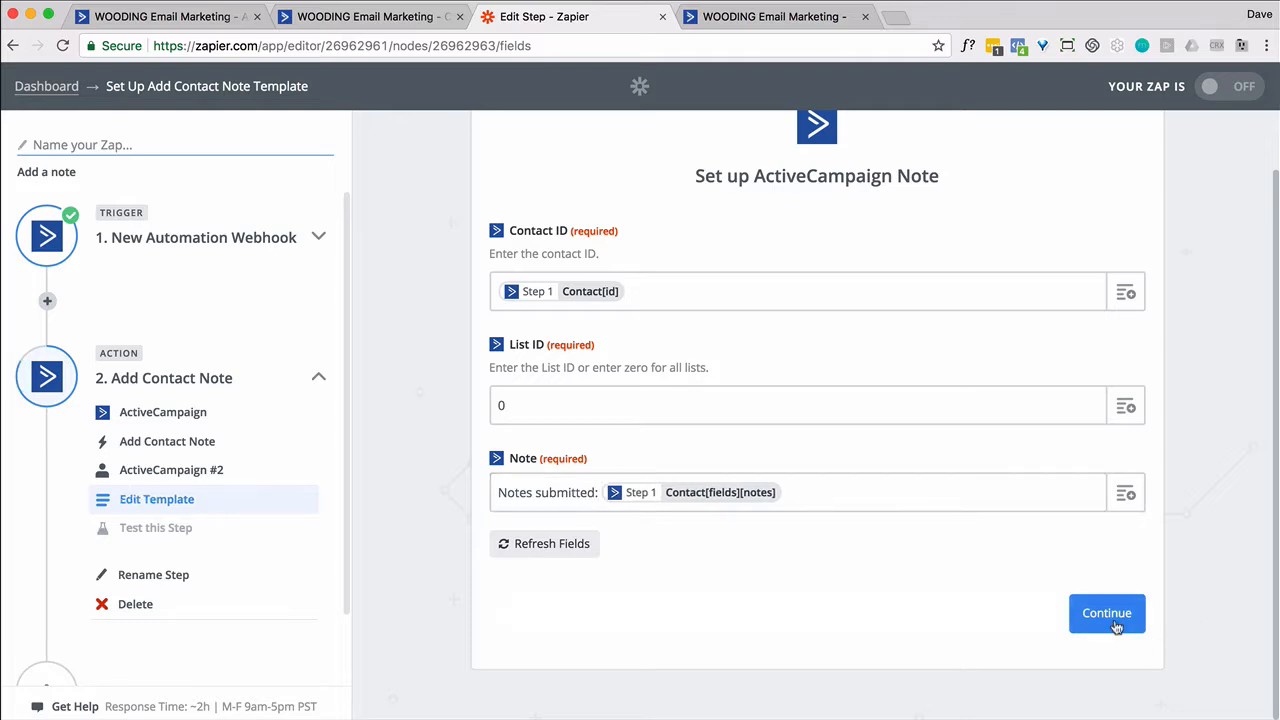
{"action": "left_click", "coordinate": [1107, 614]}
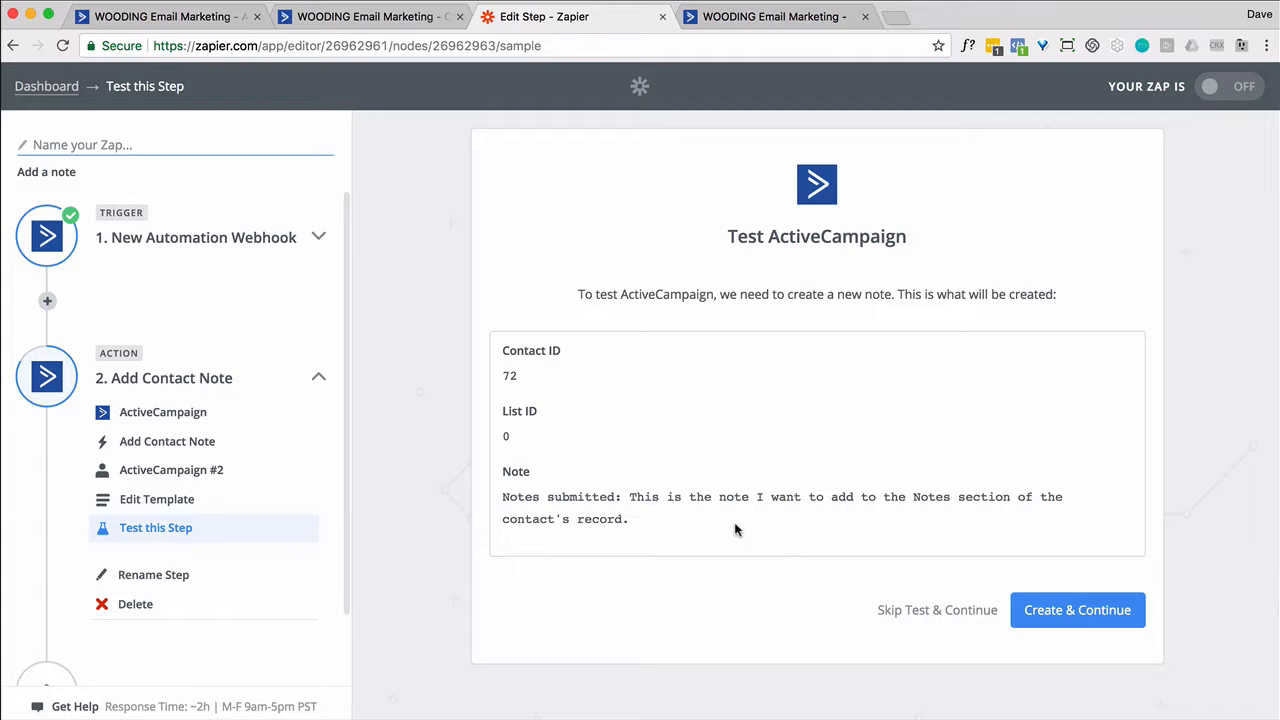
Send a test note to ActiveCampaign and name the Zap 'ActiveCampaign Notes'
{"action": "left_click", "coordinate": [1055, 615]}
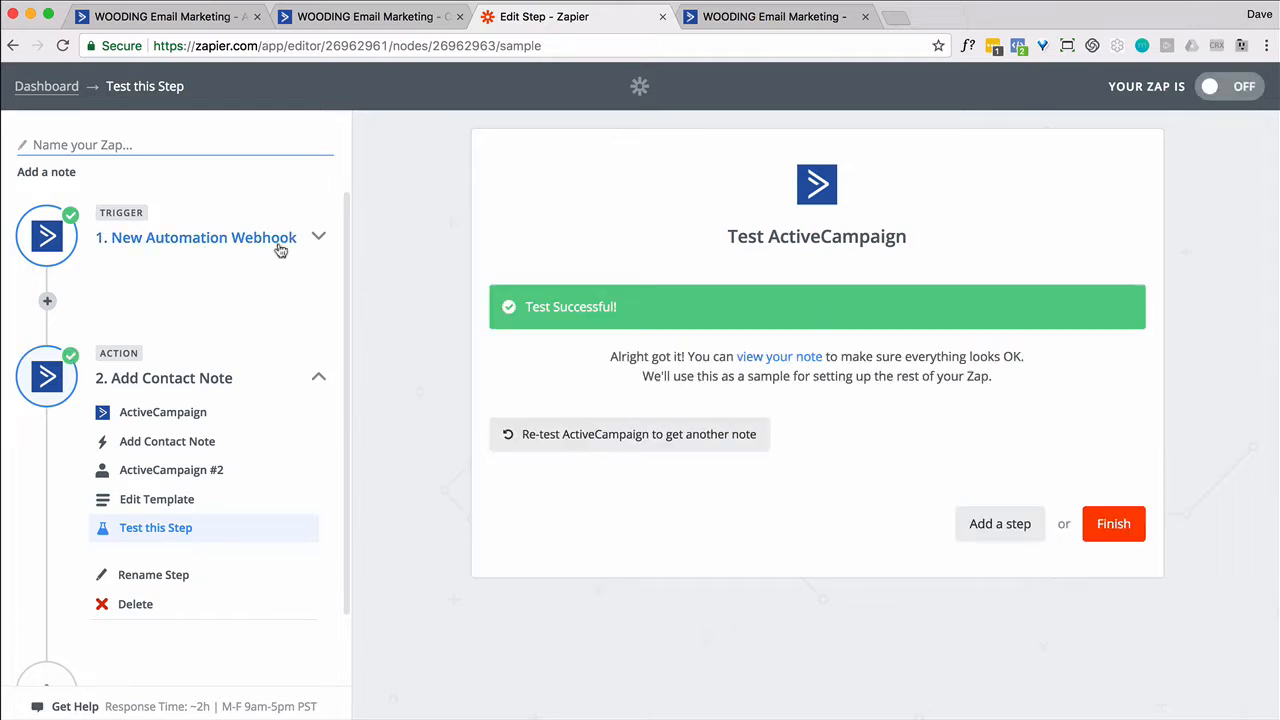
{"action": "left_click", "coordinate": [155, 148]}
{"action": "type", "text": "N"}
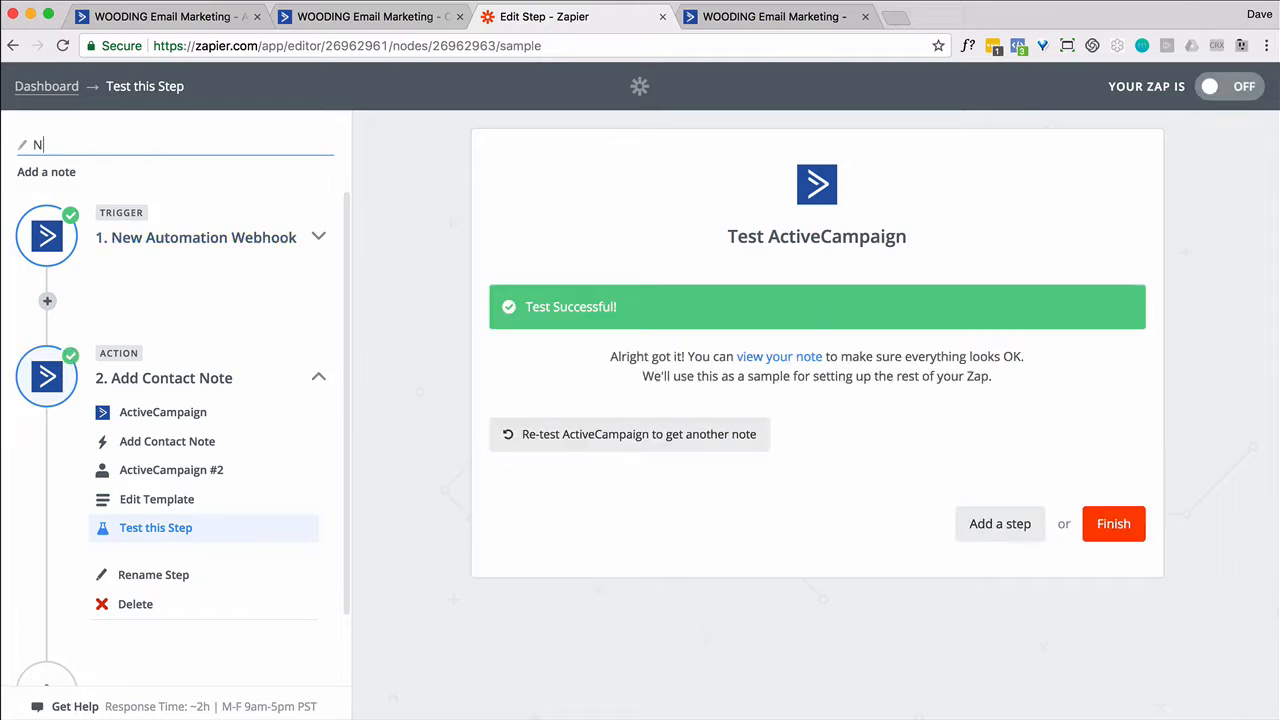
{"action": "type", "text": "o"}
{"action": "key", "text": "BackSpace"}
{"action": "key", "text": "BackSpace"}
{"action": "type", "text": "ActiveCampaign Notes"}
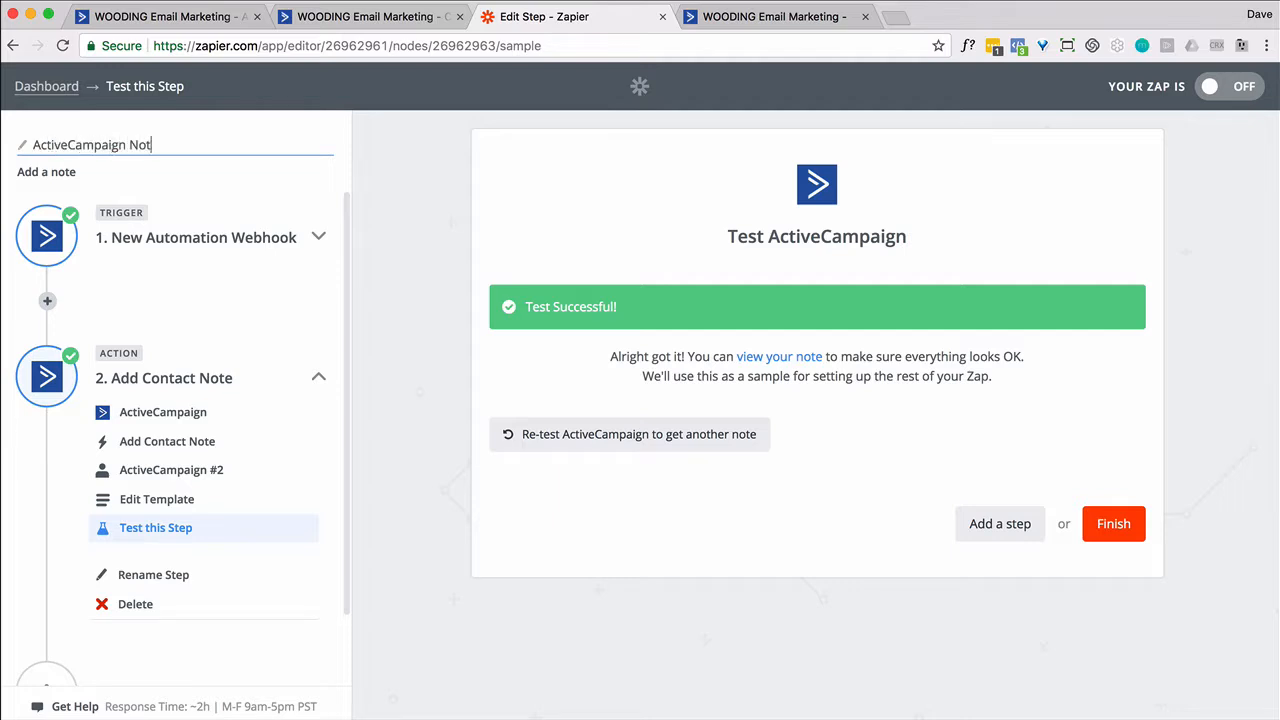
Finish the Zap setup and switch the Zap on
{"action": "left_click", "coordinate": [1106, 533]}
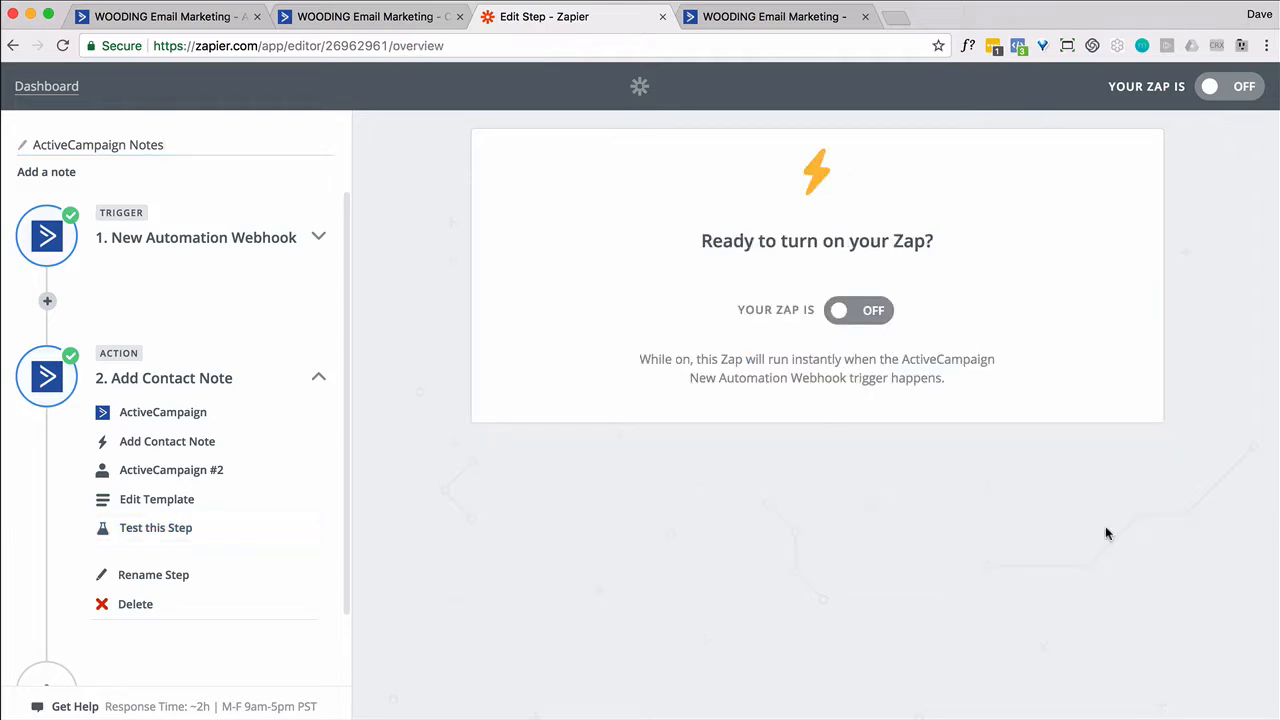
{"action": "left_click", "coordinate": [872, 315]}
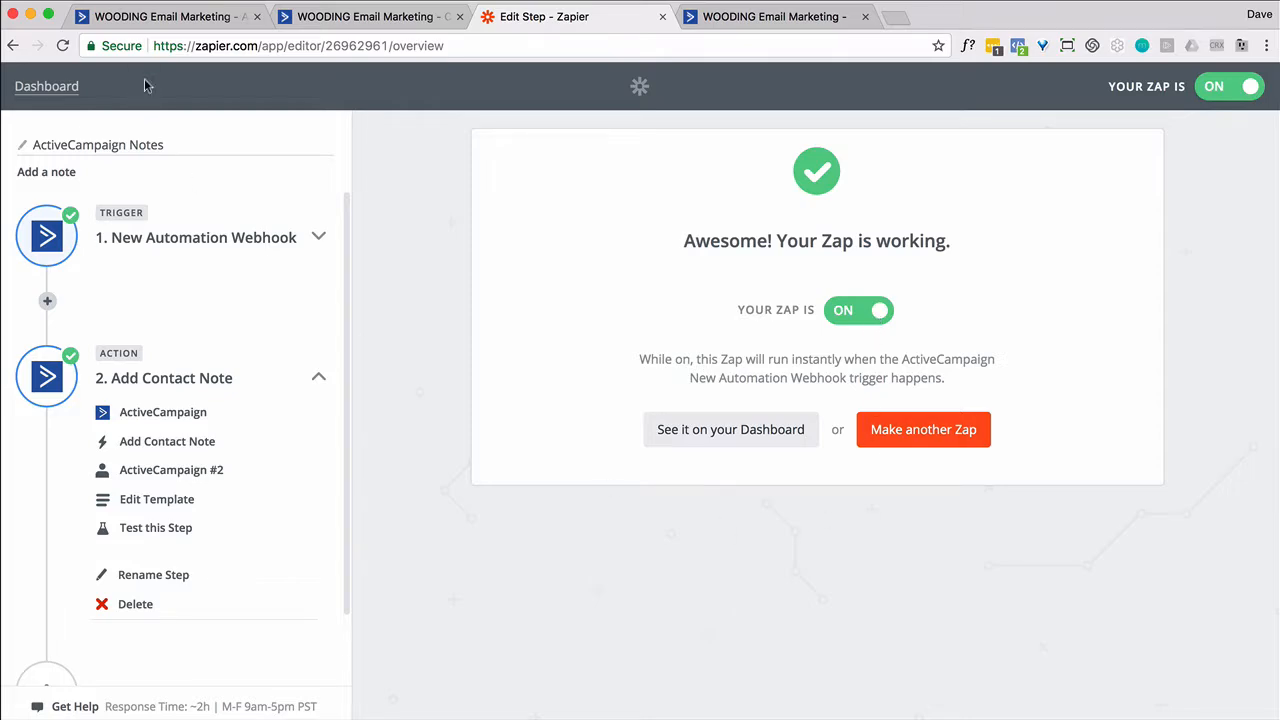
{"action": "left_click", "coordinate": [165, 16]}
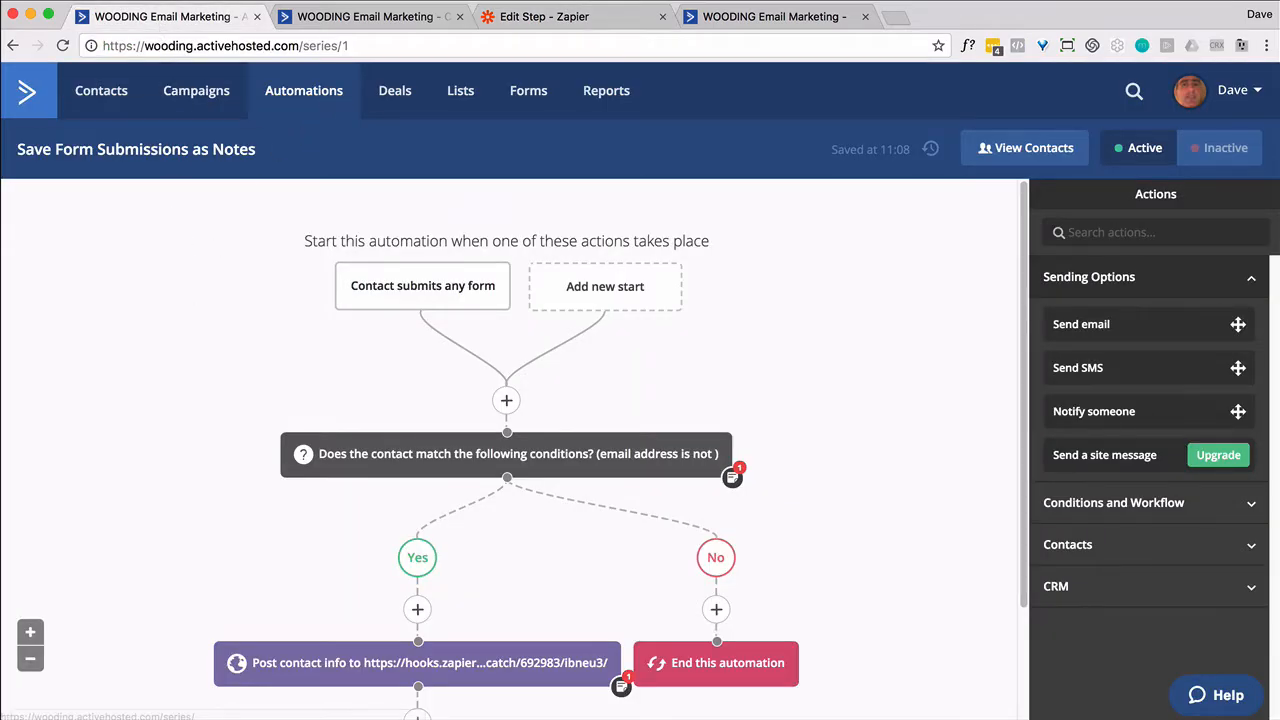
Confirm the contact's Notes show the Zapier-added note and copy the contact's e-mail
{"action": "left_click", "coordinate": [340, 17]}
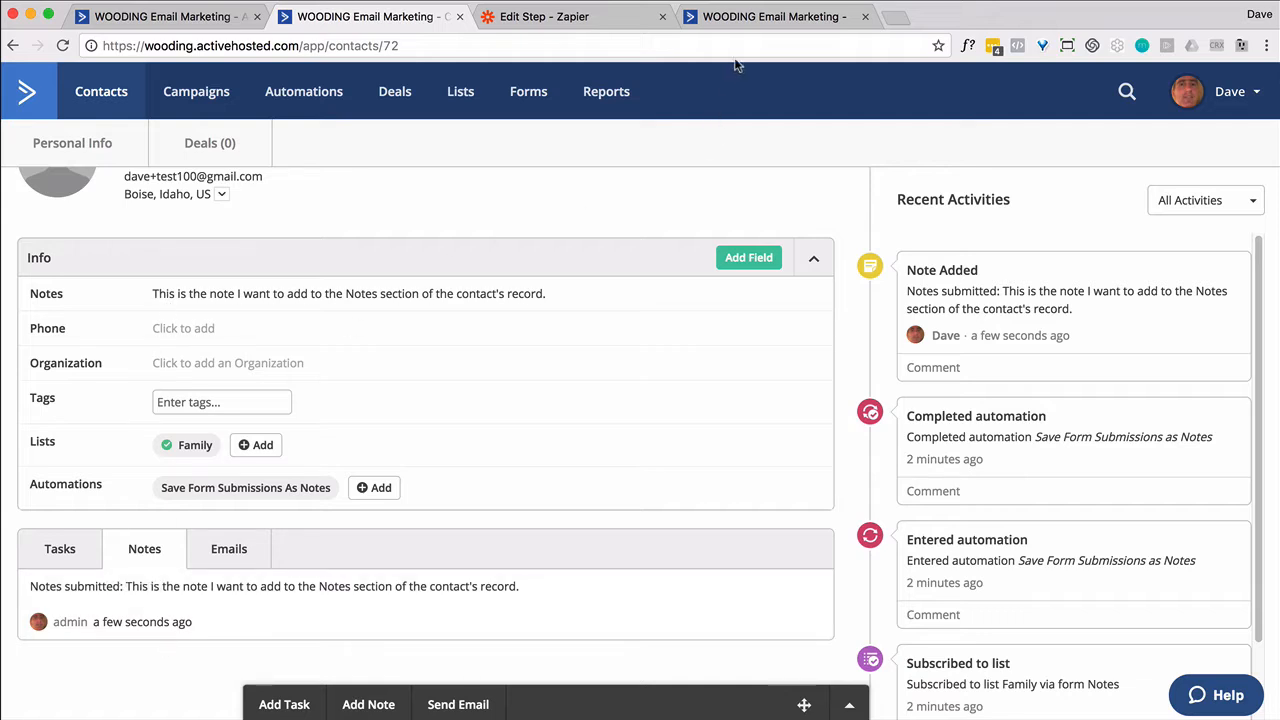
{"action": "scroll", "coordinate": [338, 293], "scroll_direction": "up", "scroll_amount": 2}
{"action": "left_click_drag", "start_coordinate": [264, 253], "coordinate": [128, 258]}
{"action": "key", "text": "super+c"}
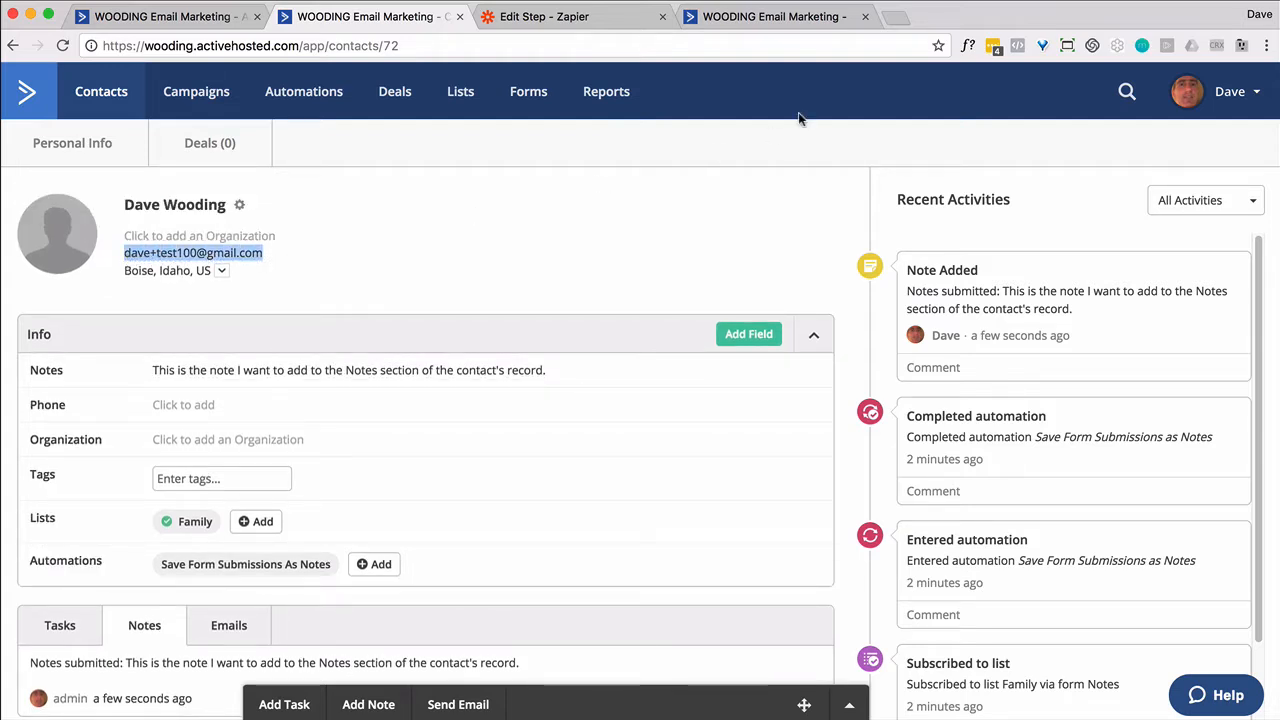
{"action": "left_click", "coordinate": [768, 16]}
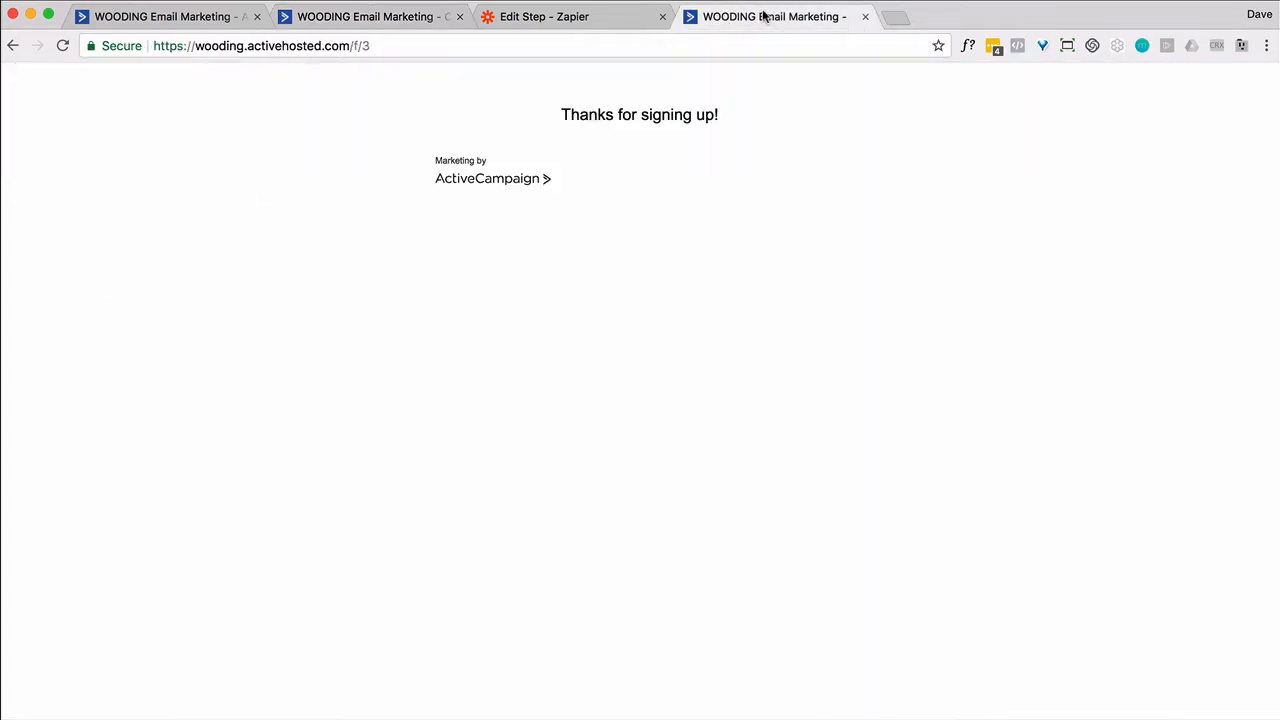
Resubmit the blank signup form with the contact's name, e-mail and note 'Here is the second note'
{"action": "left_click", "coordinate": [449, 44]}
{"action": "key", "text": "Return"}
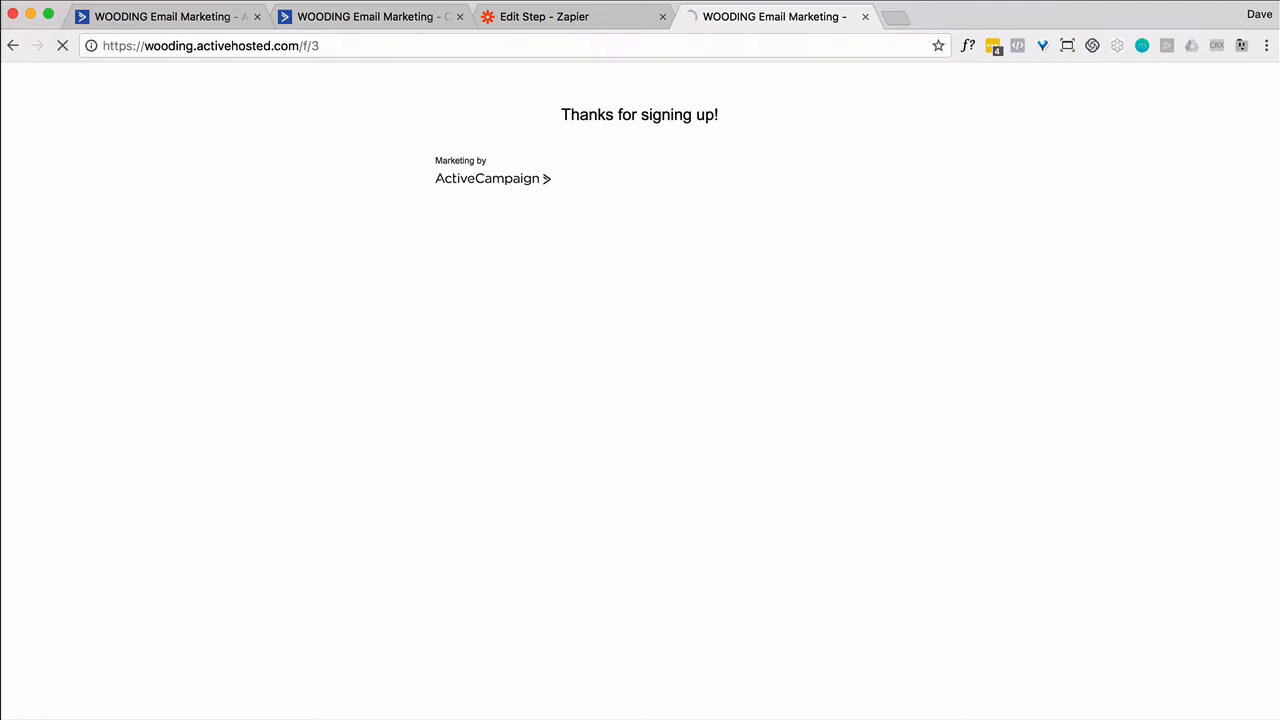
{"action": "left_click", "coordinate": [483, 210]}
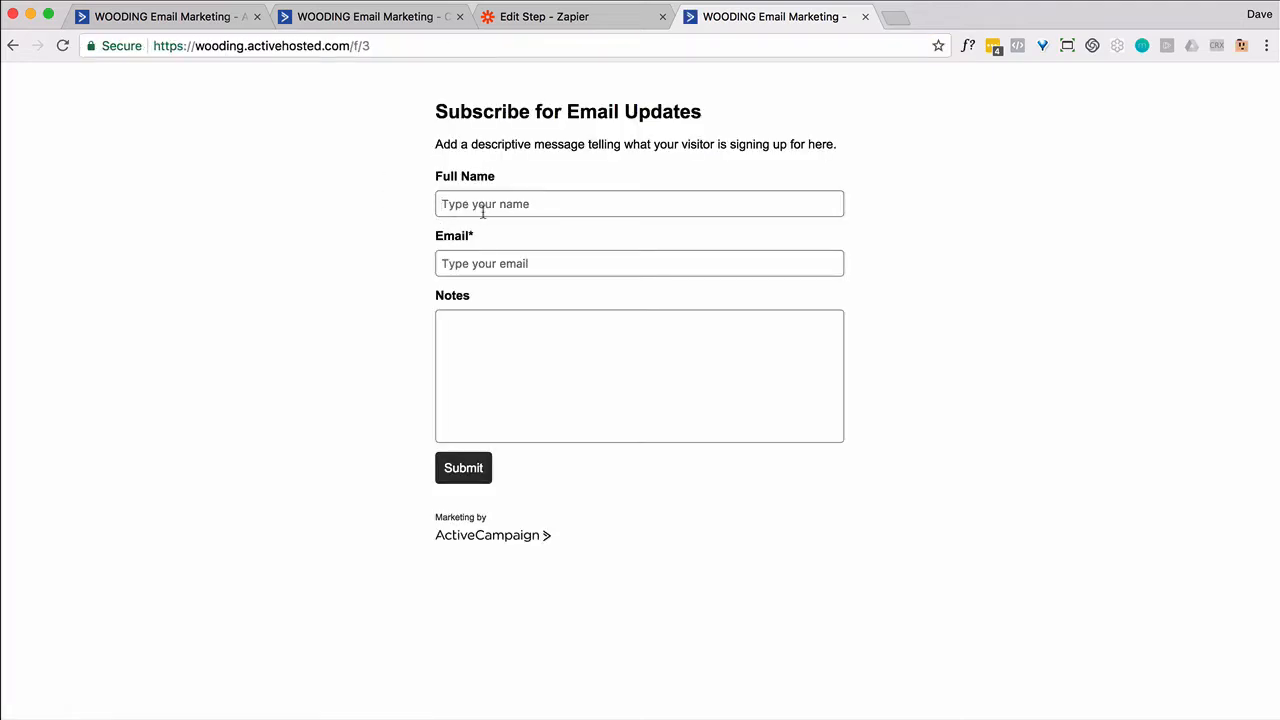
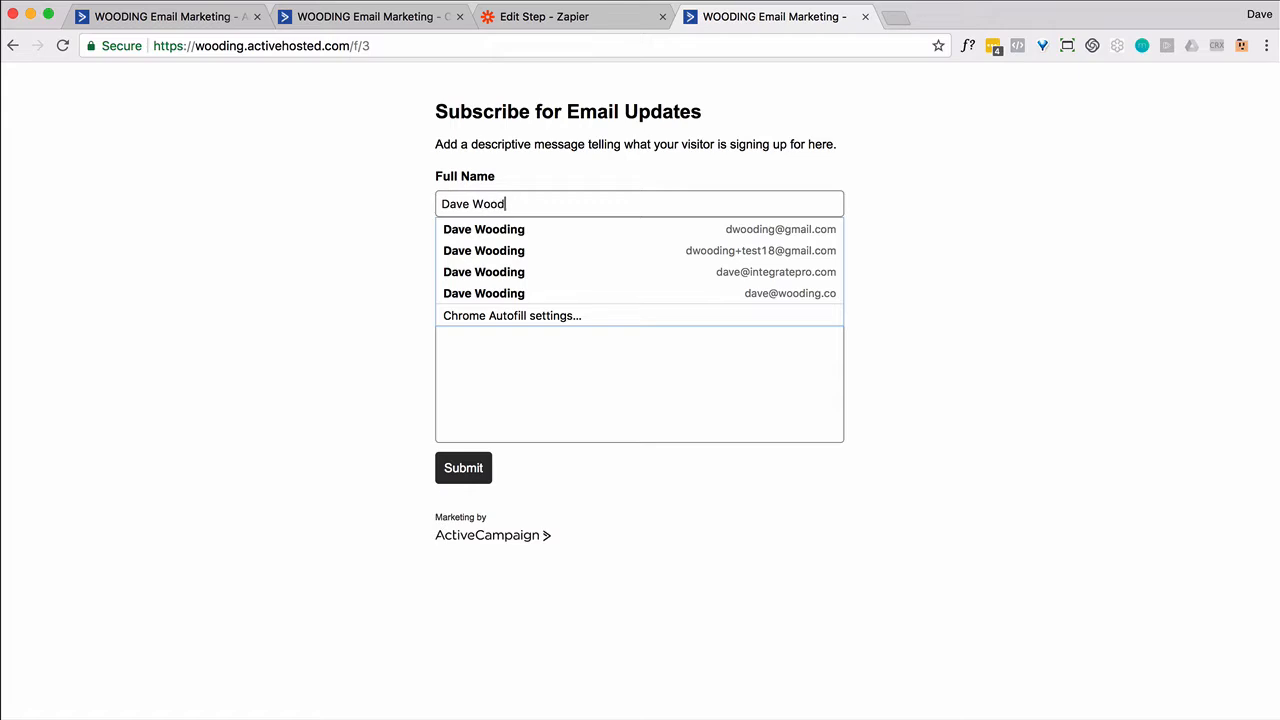
{"action": "key", "text": "Tab"}
{"action": "key", "text": "super+v"}
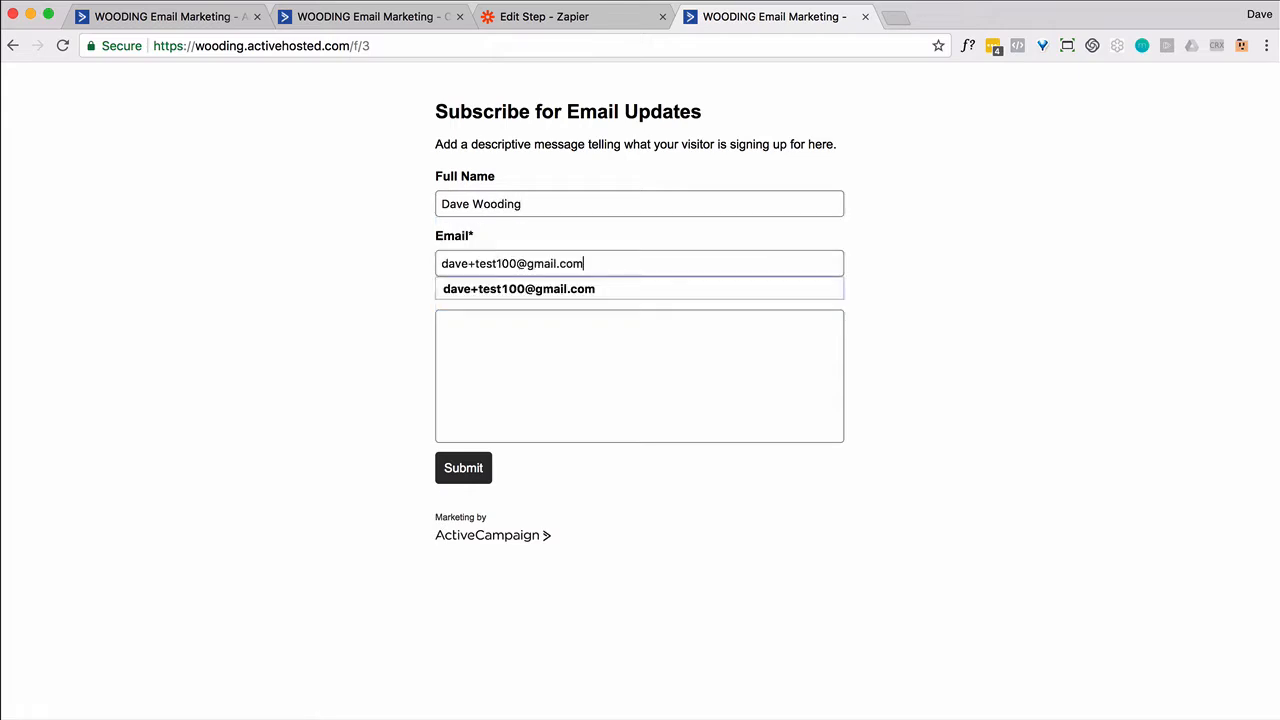
{"action": "key", "text": "Tab"}
{"action": "type", "text": "Here is the second note"}
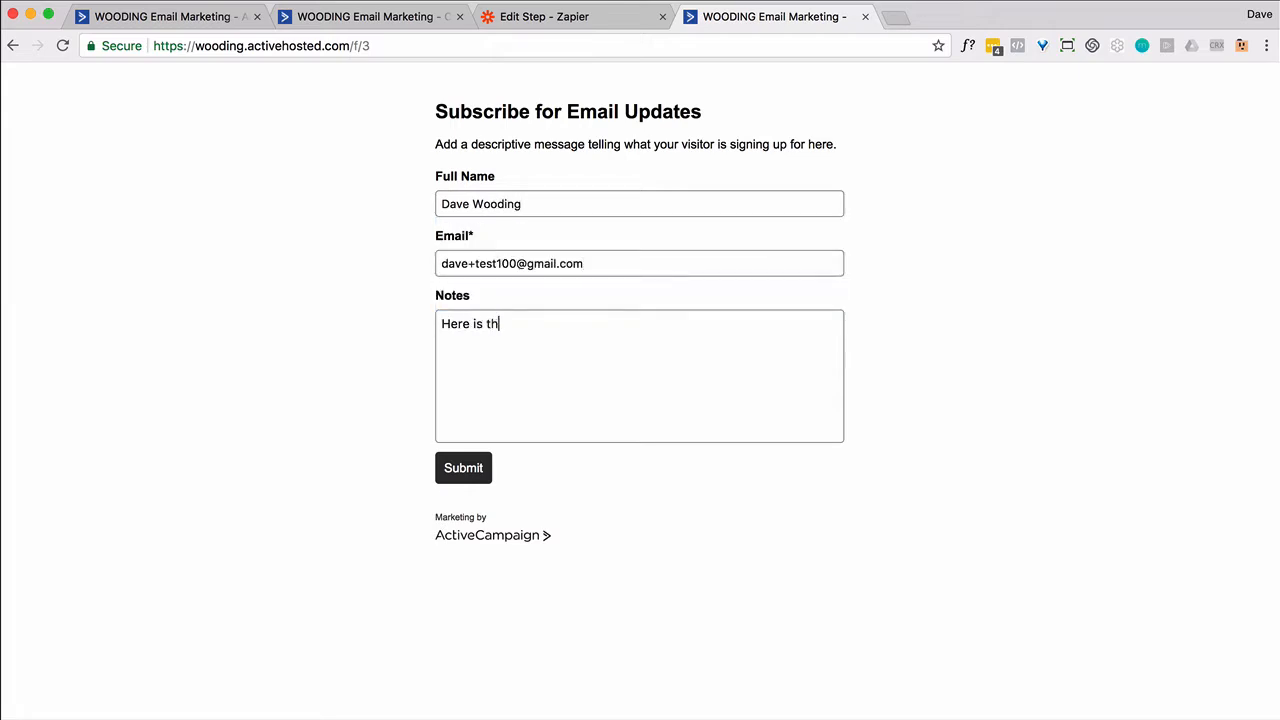
{"action": "left_click", "coordinate": [465, 467]}
{"action": "left_click", "coordinate": [380, 22]}
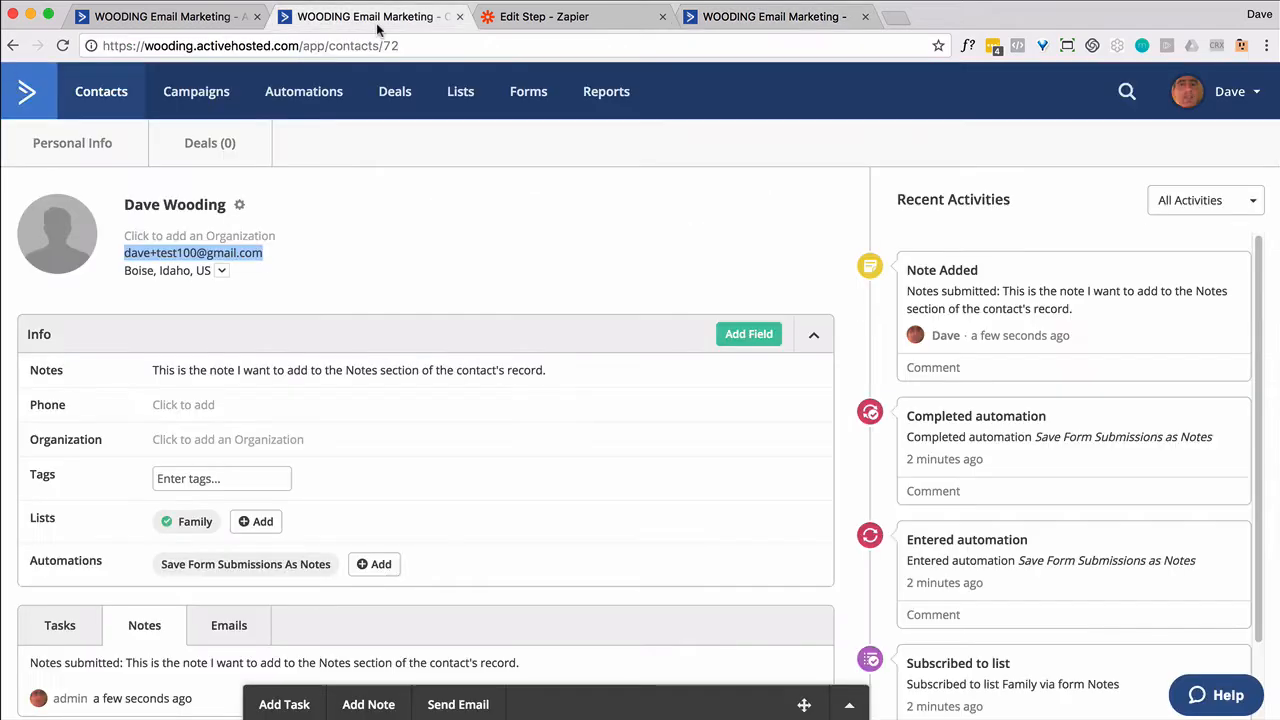
Reload the contact record and scroll to 'Notes submitted: Here is the second note' in Notes
{"action": "left_click", "coordinate": [513, 222]}
{"action": "key", "text": "super+r"}
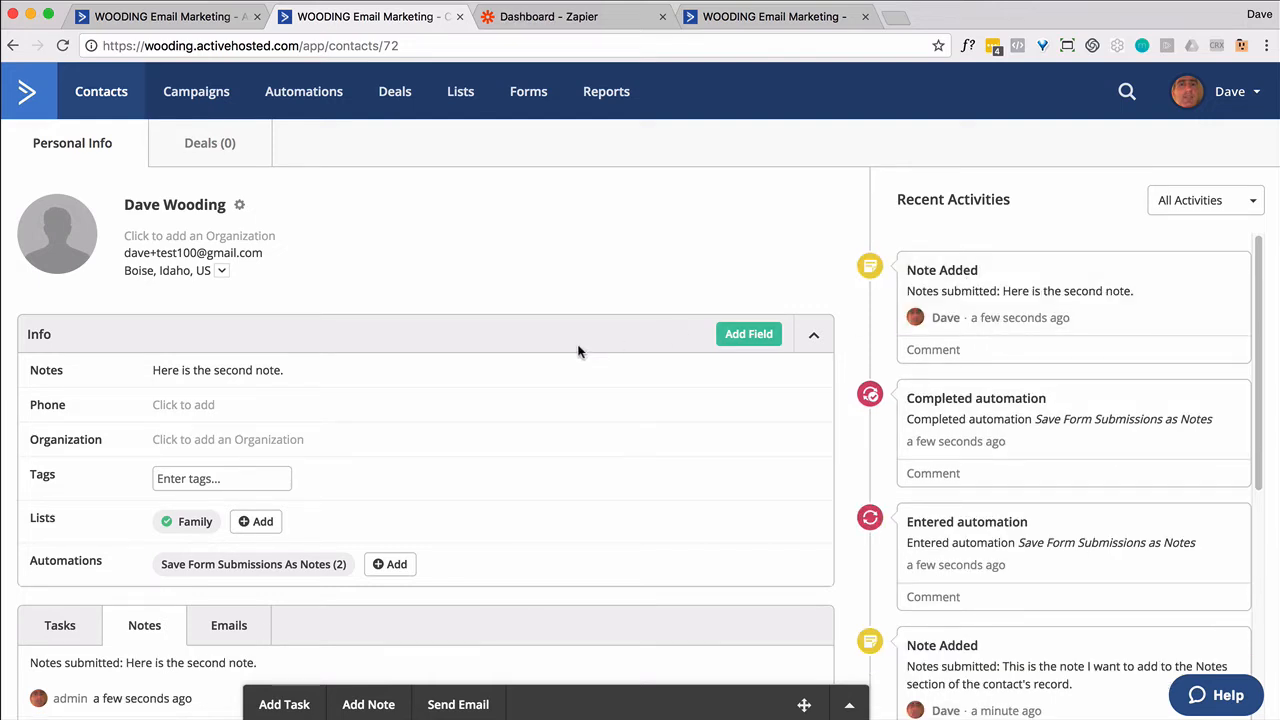
{"action": "scroll", "coordinate": [564, 343], "scroll_direction": "down", "scroll_amount": 1}
{"action": "scroll", "coordinate": [126, 203], "scroll_direction": "down", "scroll_amount": 3}
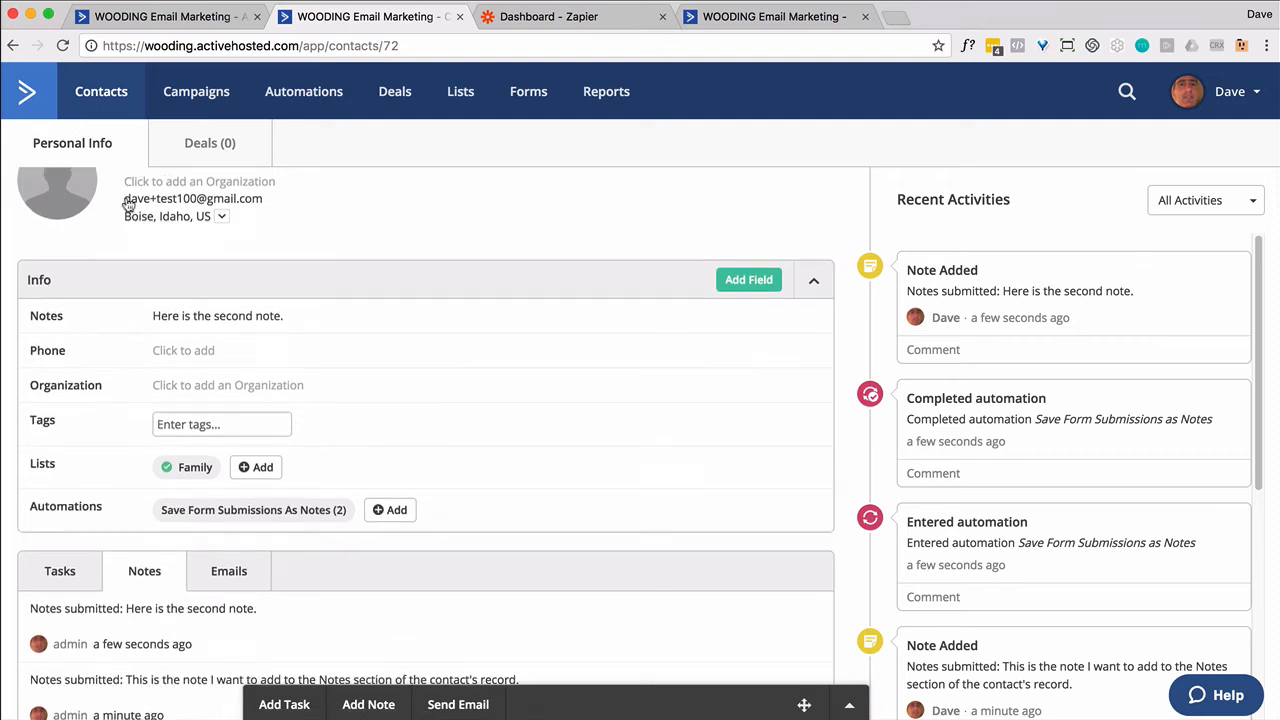